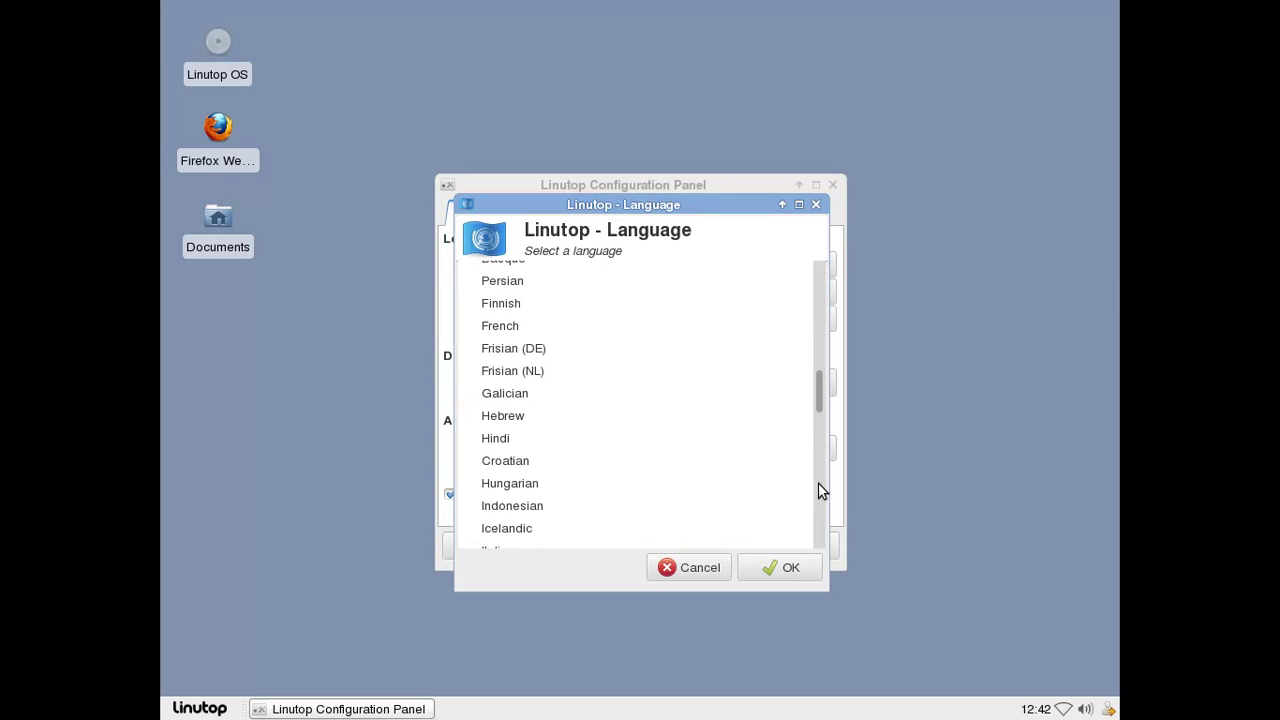
Choose French as the system language and confirm the screen resolution stays at 1024x768.
click(532, 328)
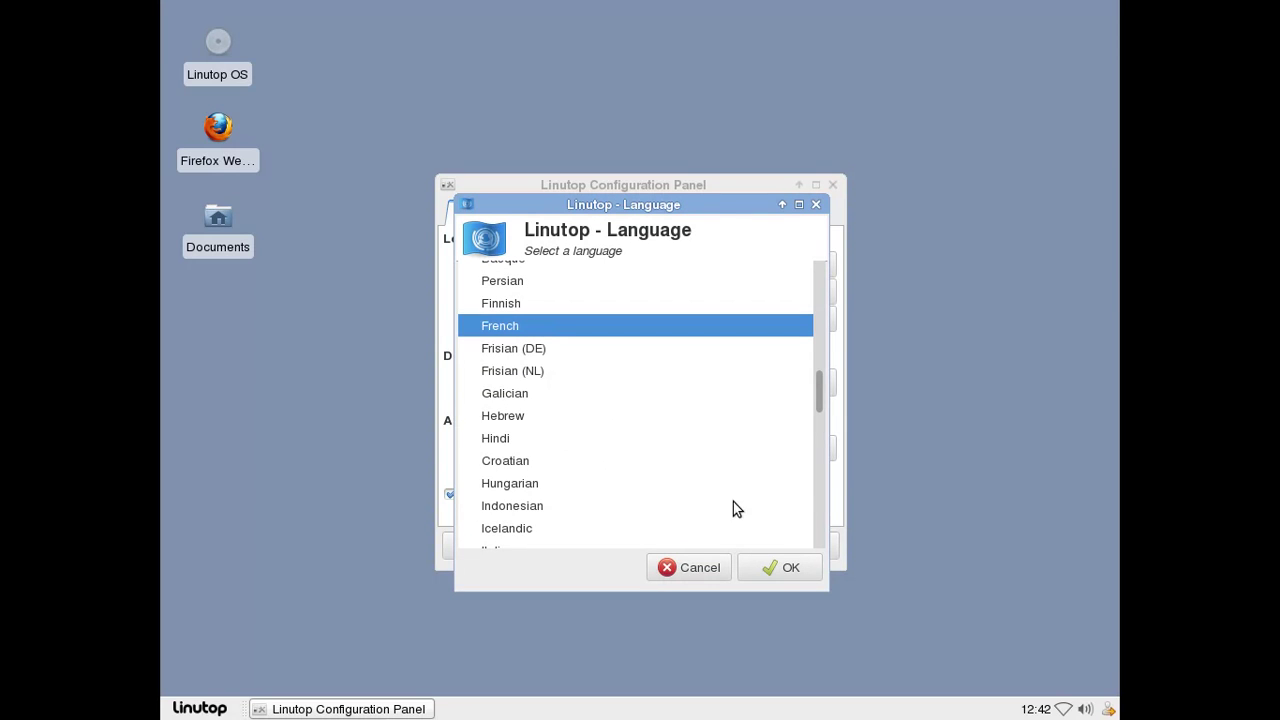
click(777, 563)
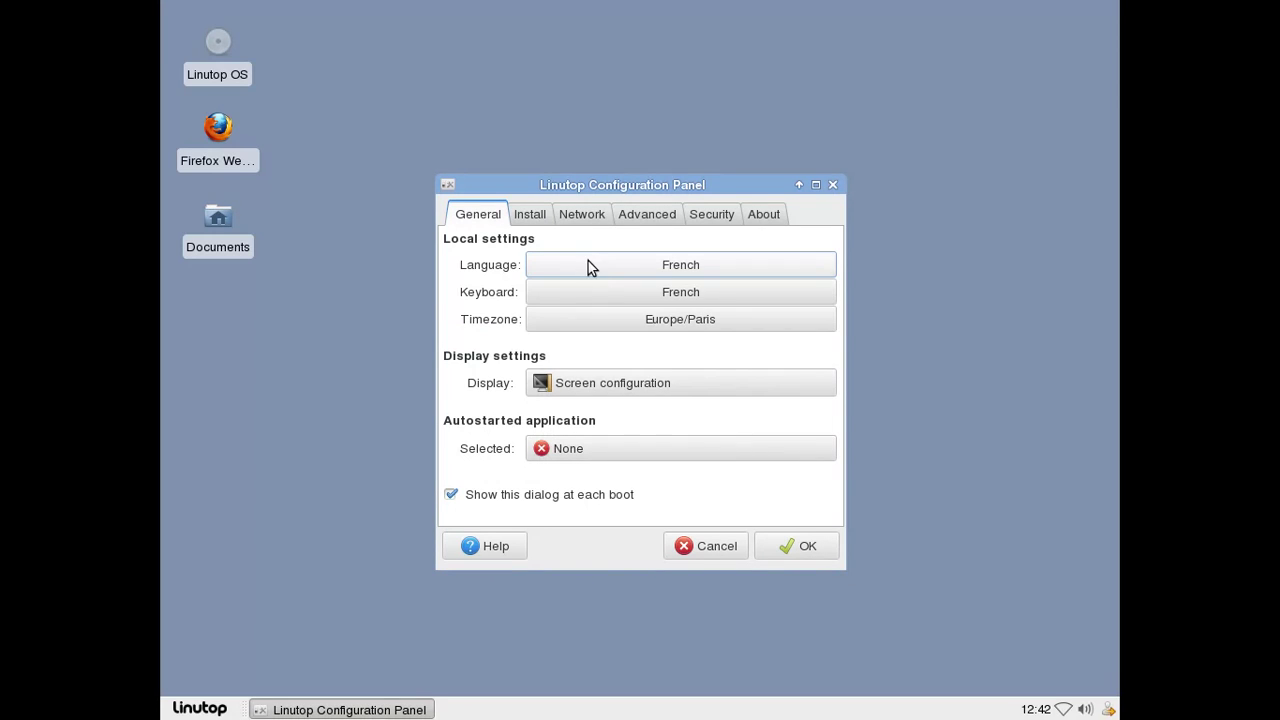
click(589, 382)
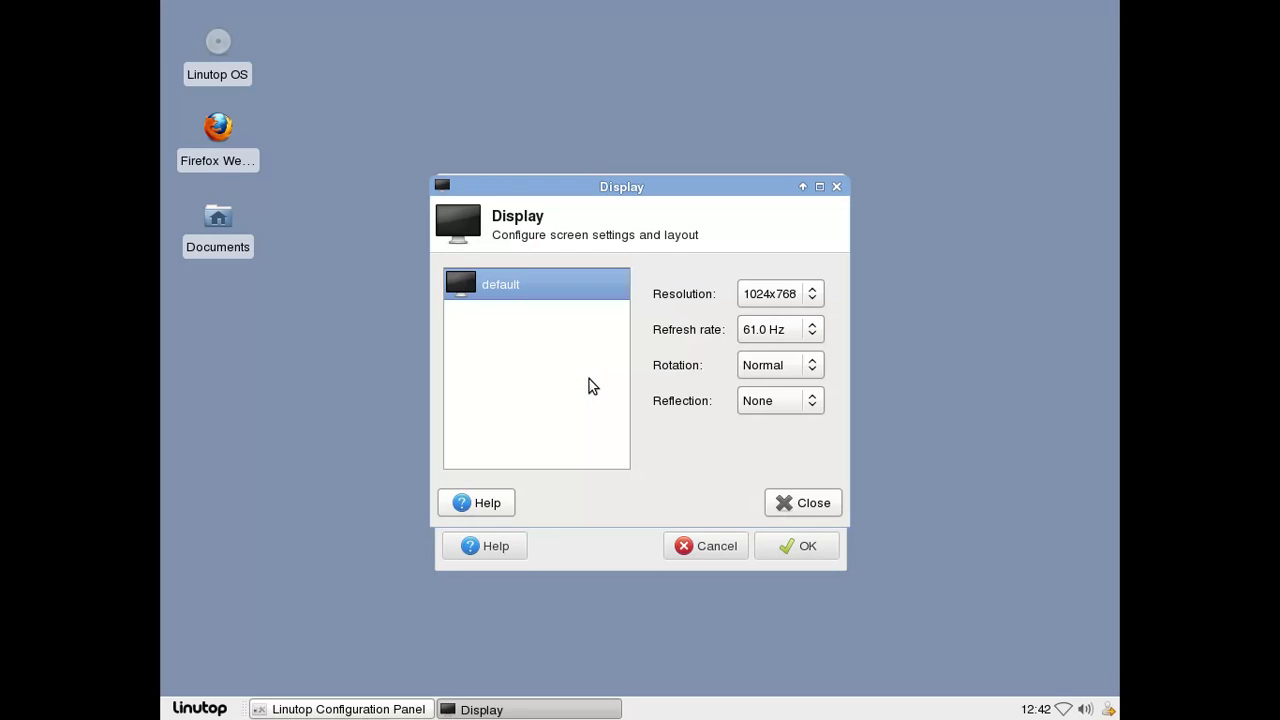
click(780, 300)
click(781, 303)
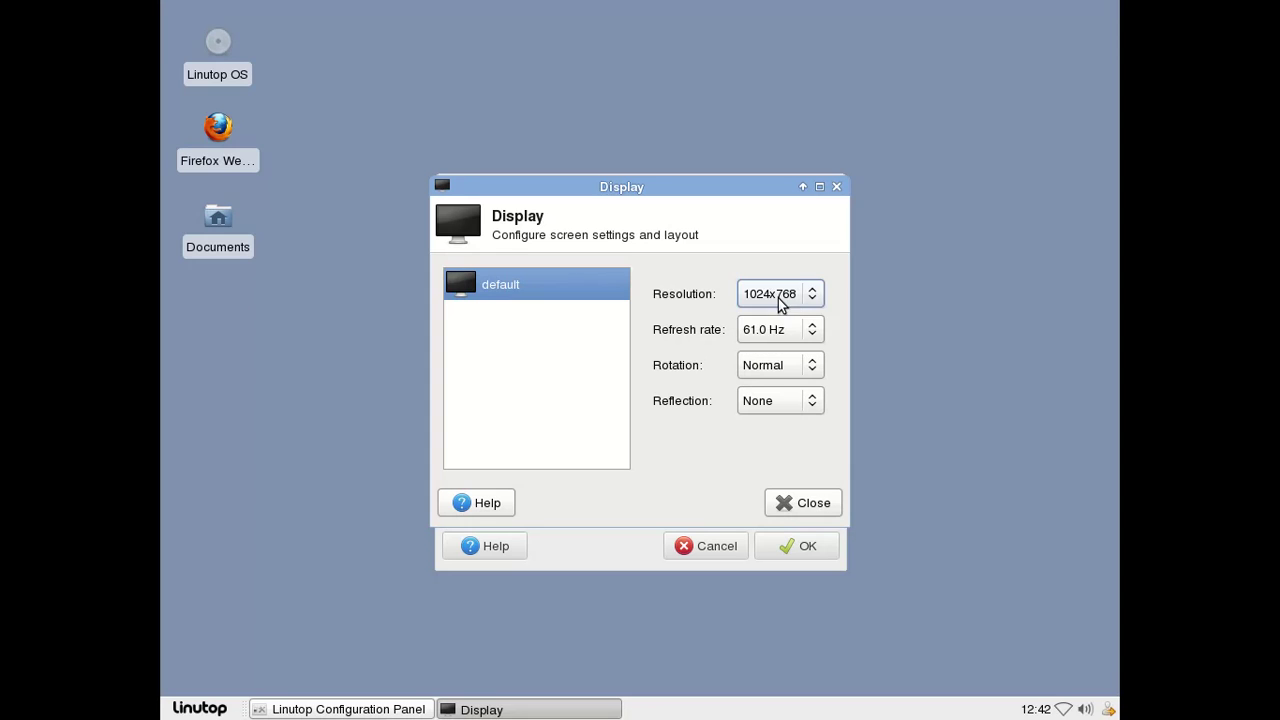
click(787, 506)
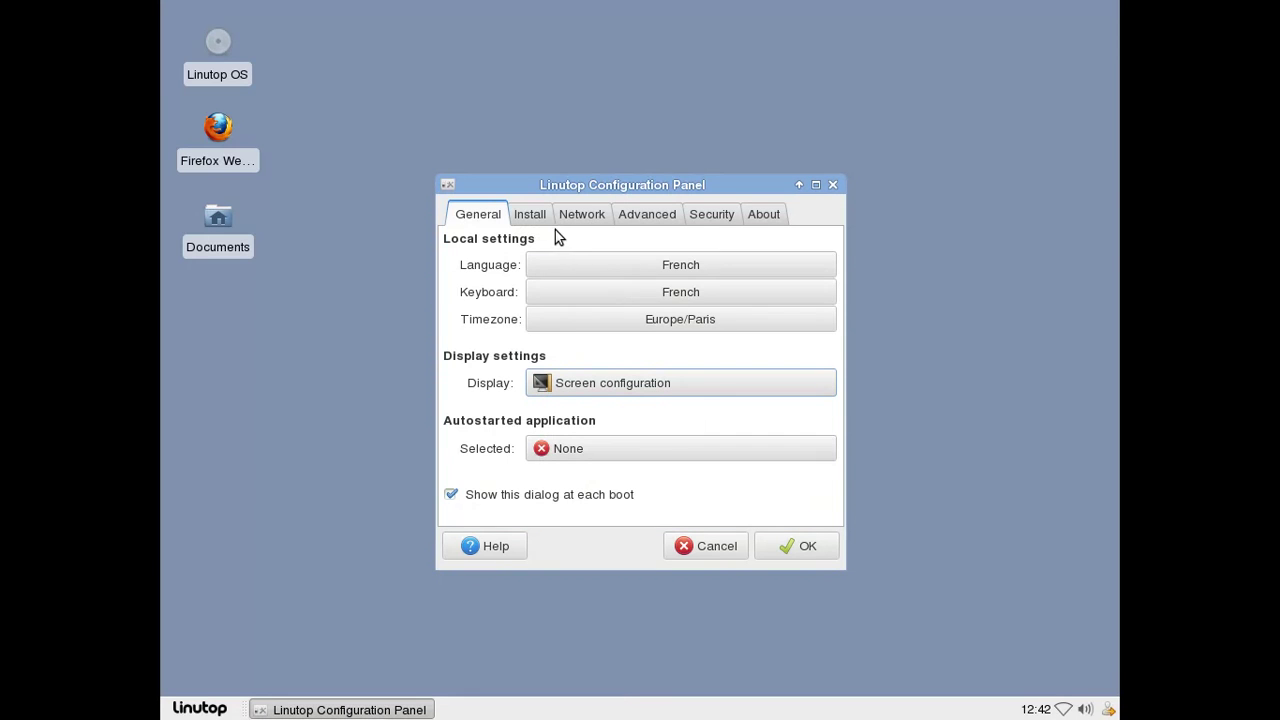
click(545, 218)
Browse the Network and Install pages and inspect Wired connection 1 in the connections manager.
click(580, 226)
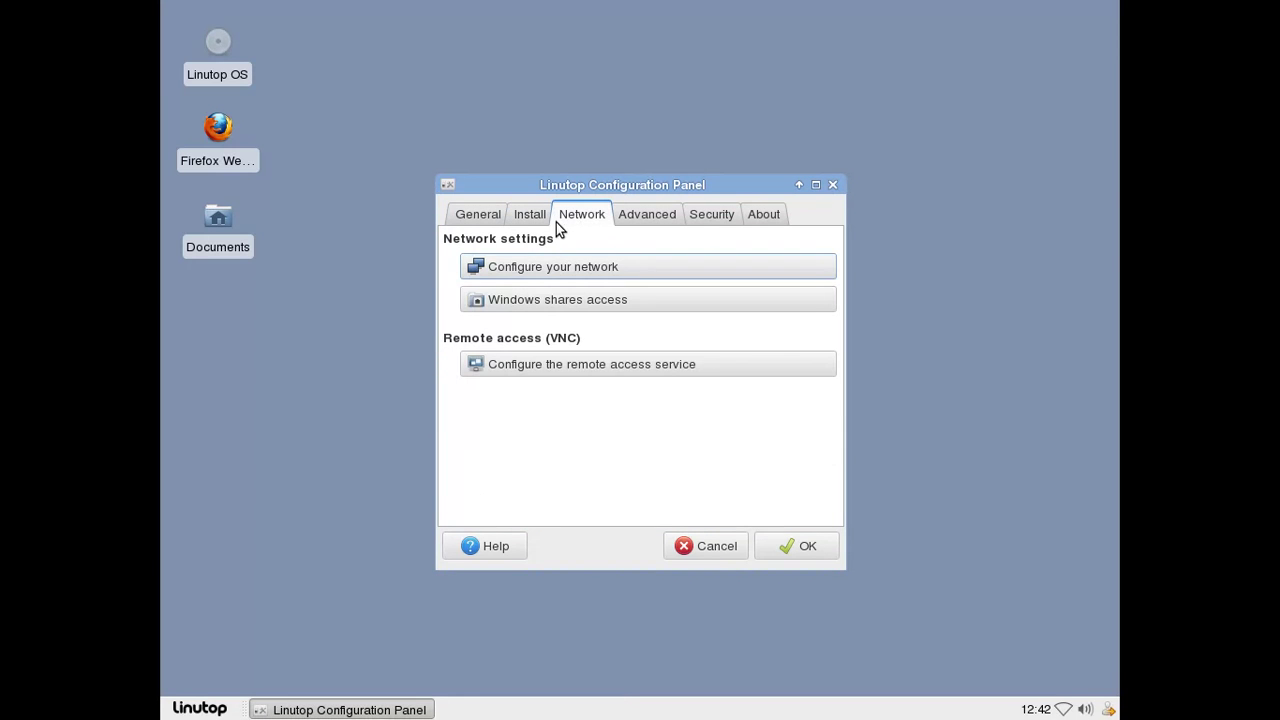
click(531, 222)
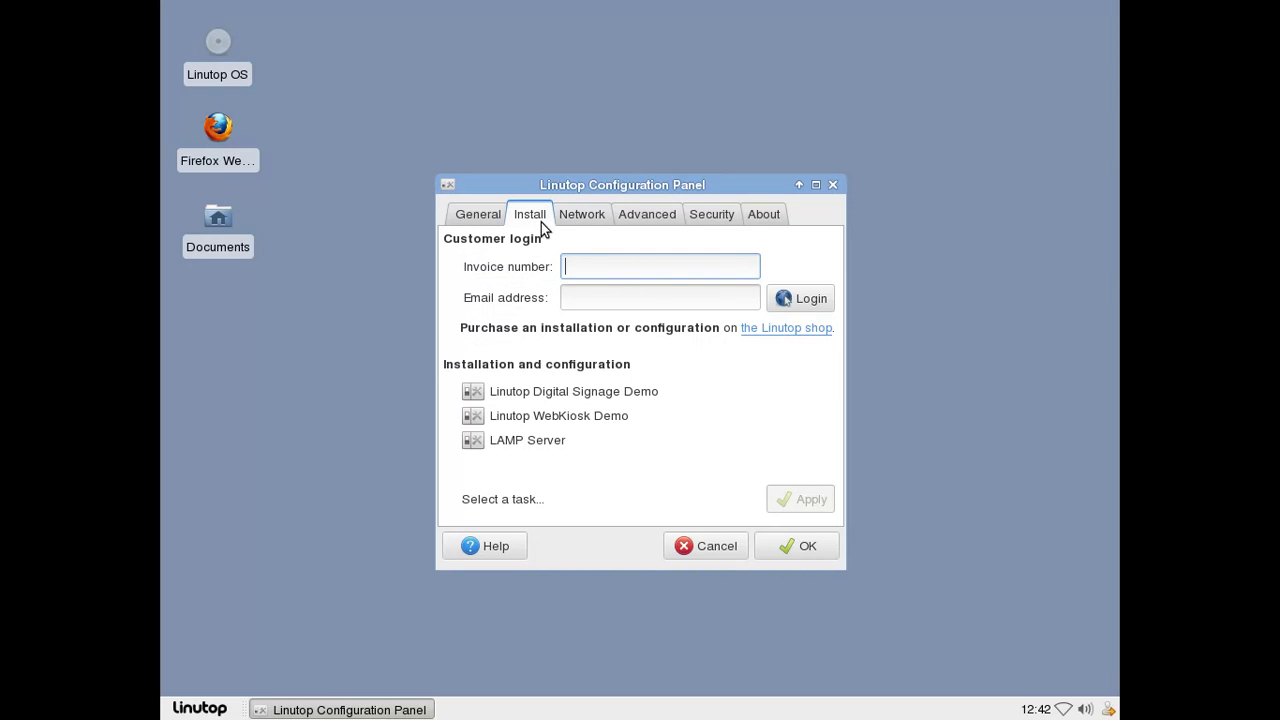
click(582, 224)
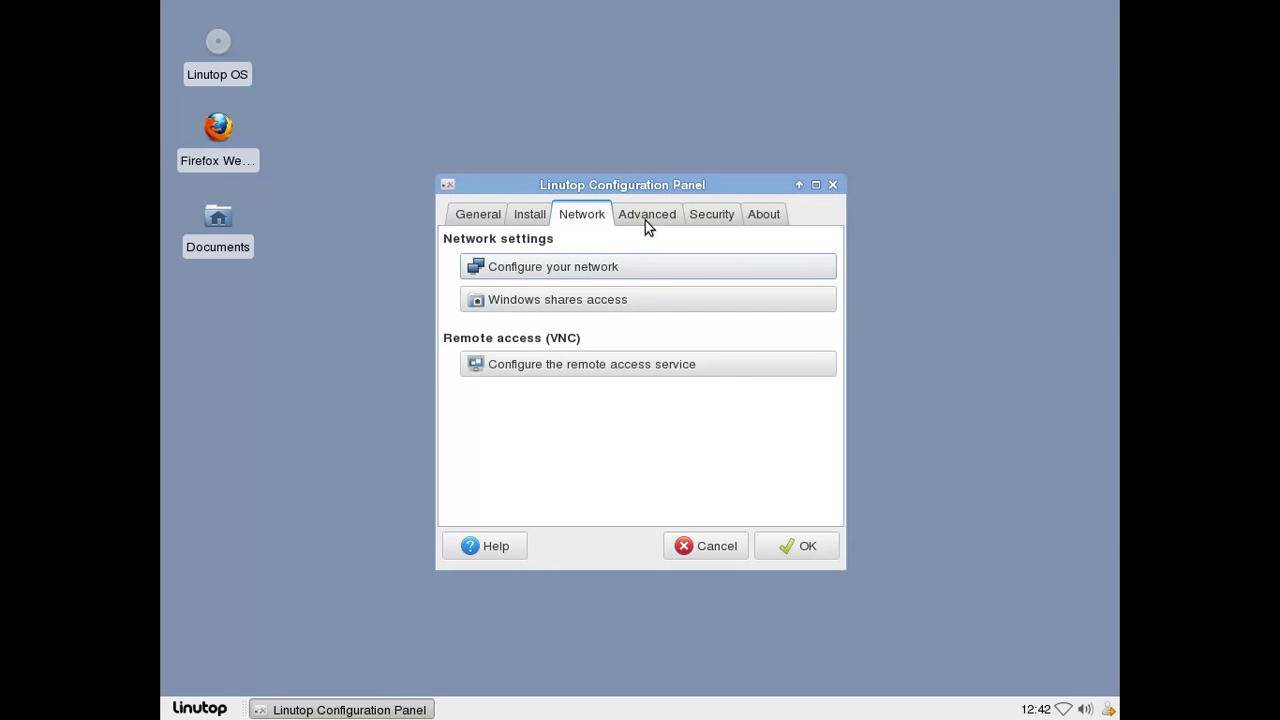
click(542, 268)
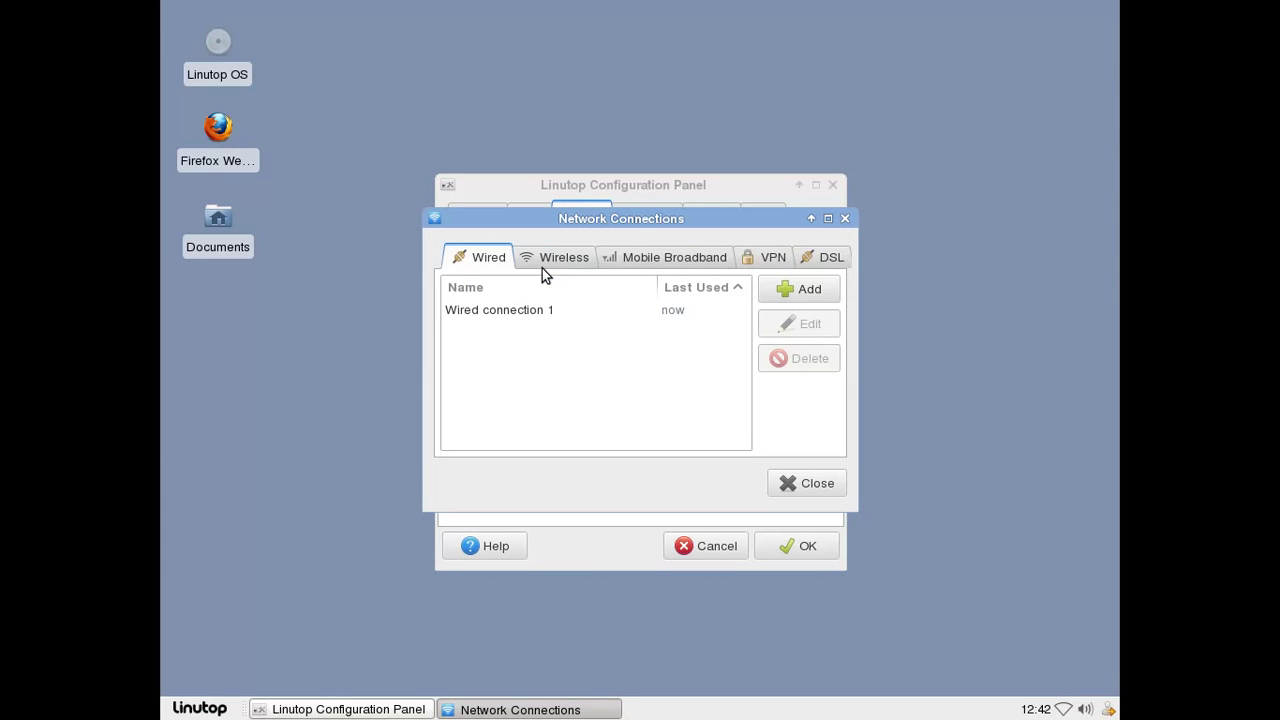
click(560, 310)
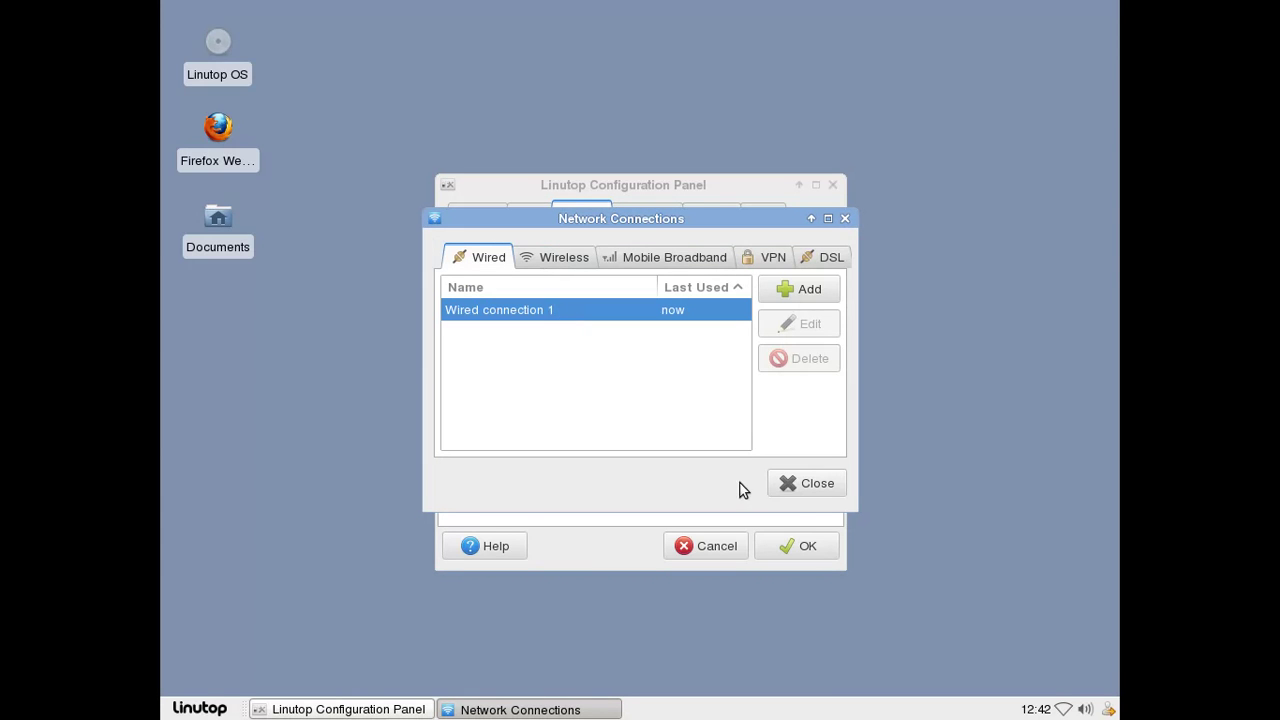
click(800, 483)
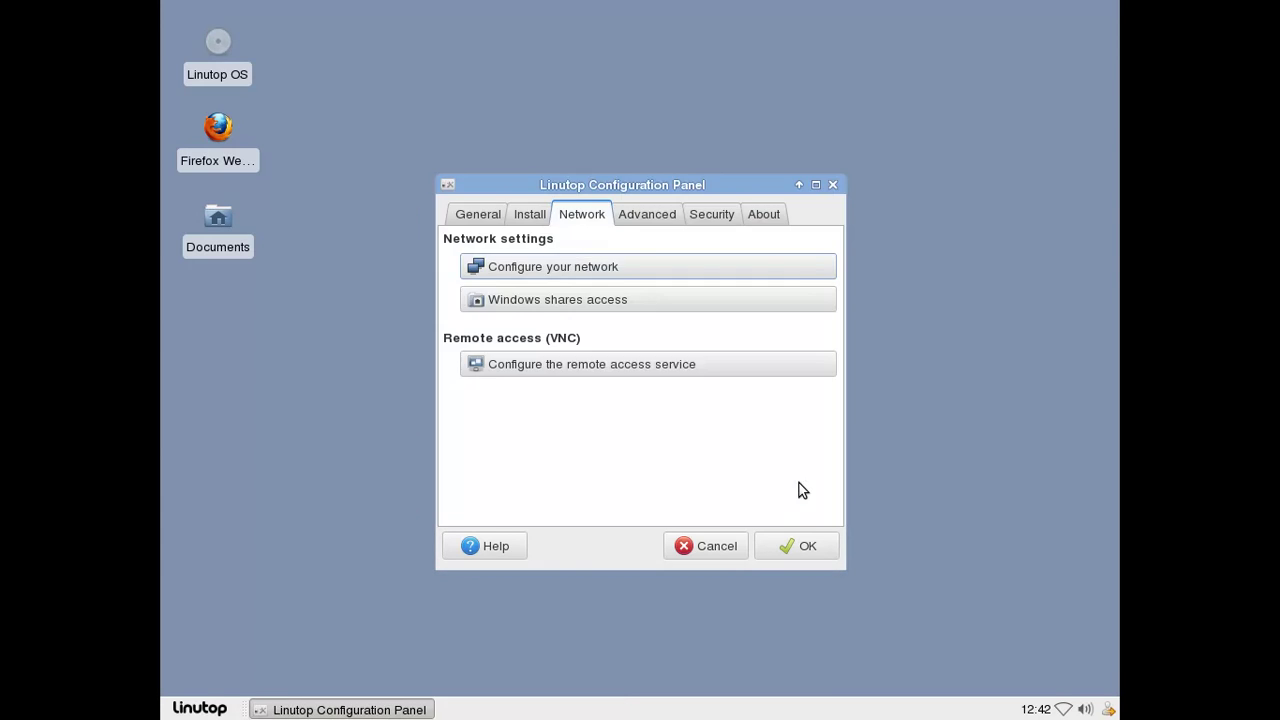
Review the Advanced backup options, Security modes, and About page showing version 5.0.1.
click(662, 216)
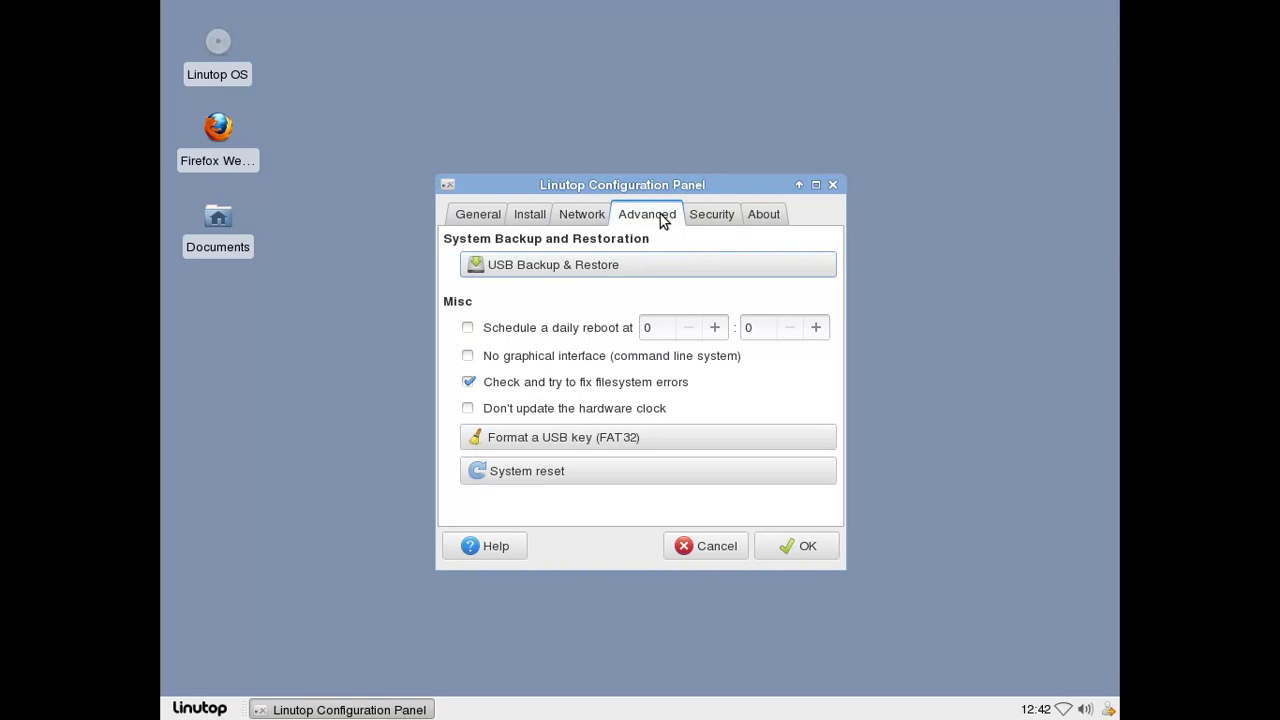
click(722, 218)
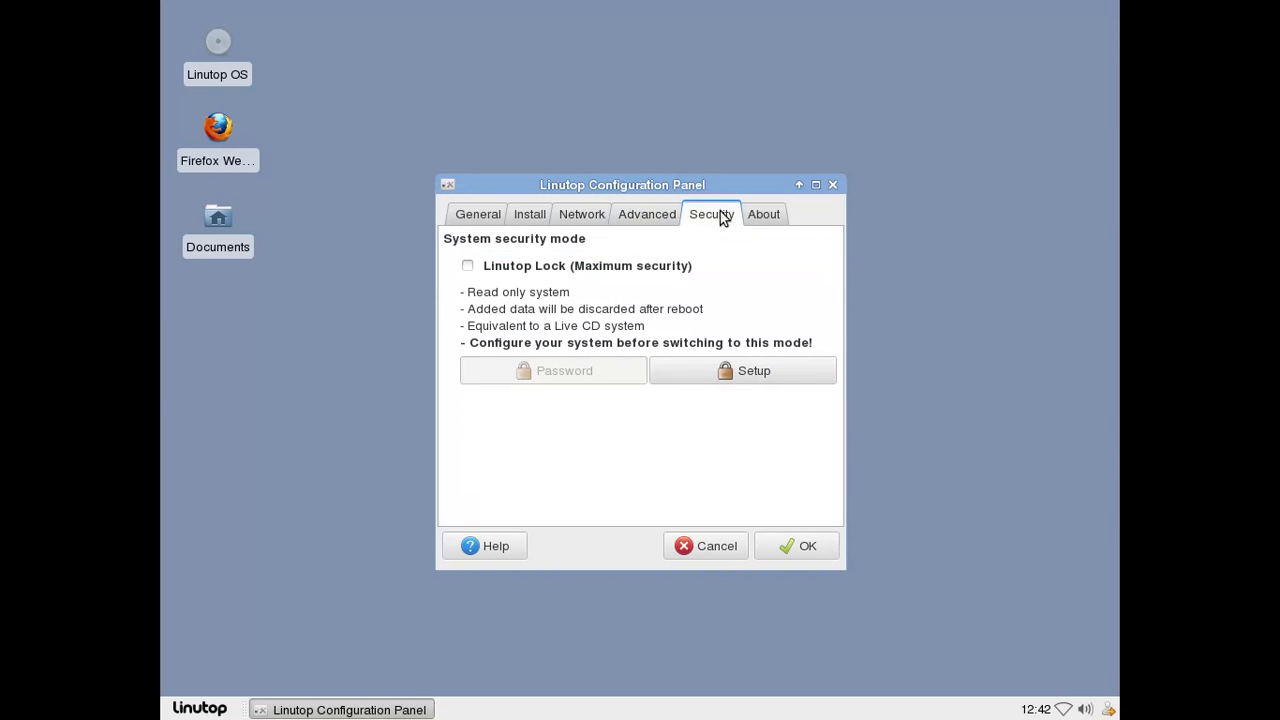
click(762, 218)
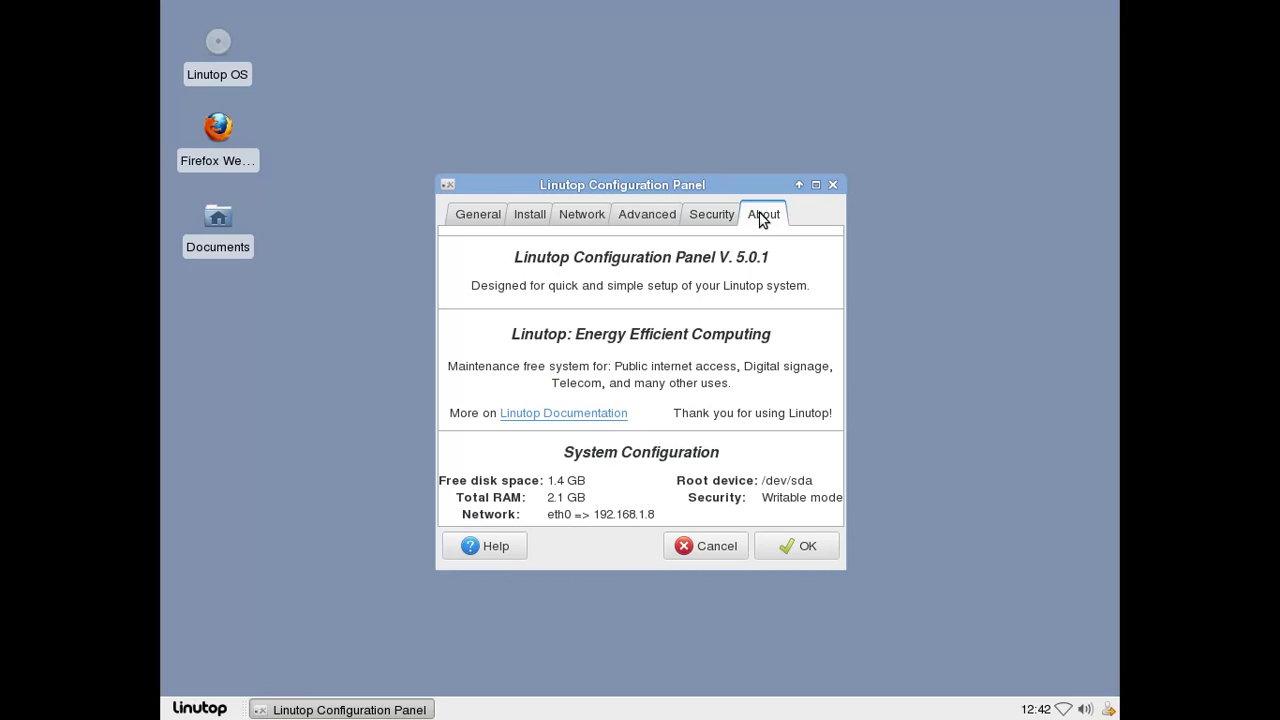
Reboot to apply French, then turn off 'Afficher ce menu à chaque démarrage' and validate.
click(800, 552)
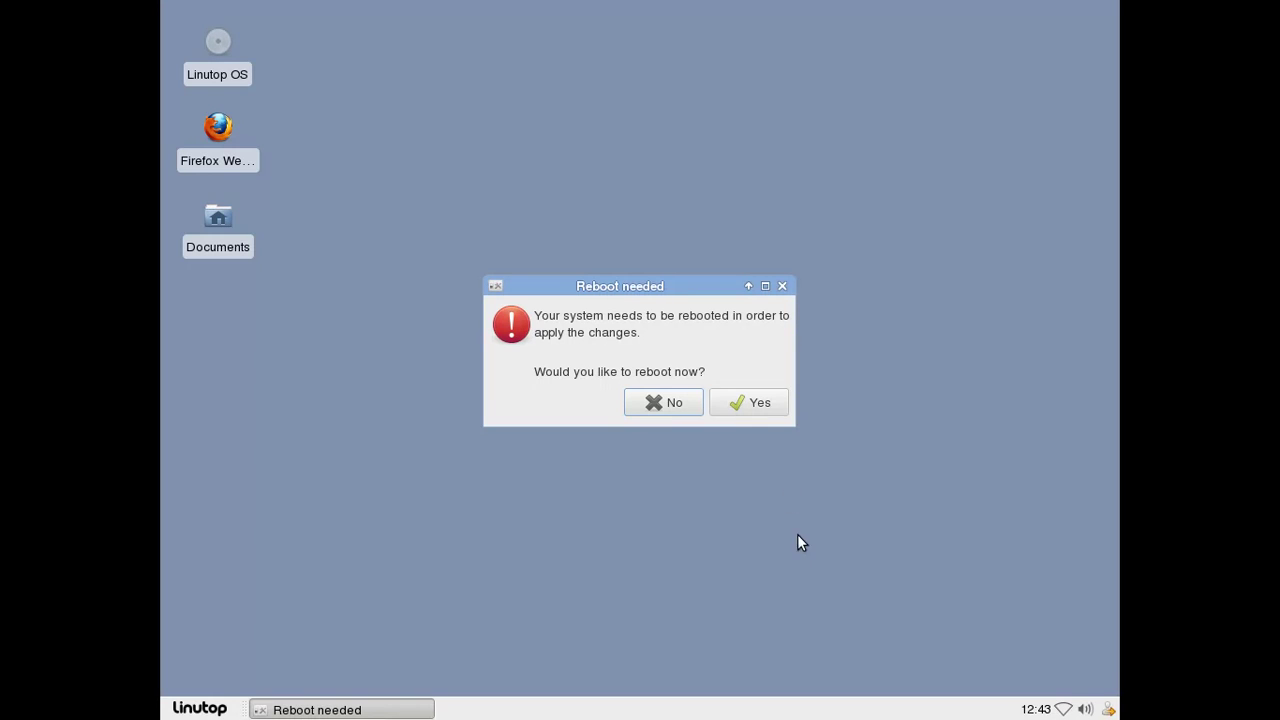
click(764, 410)
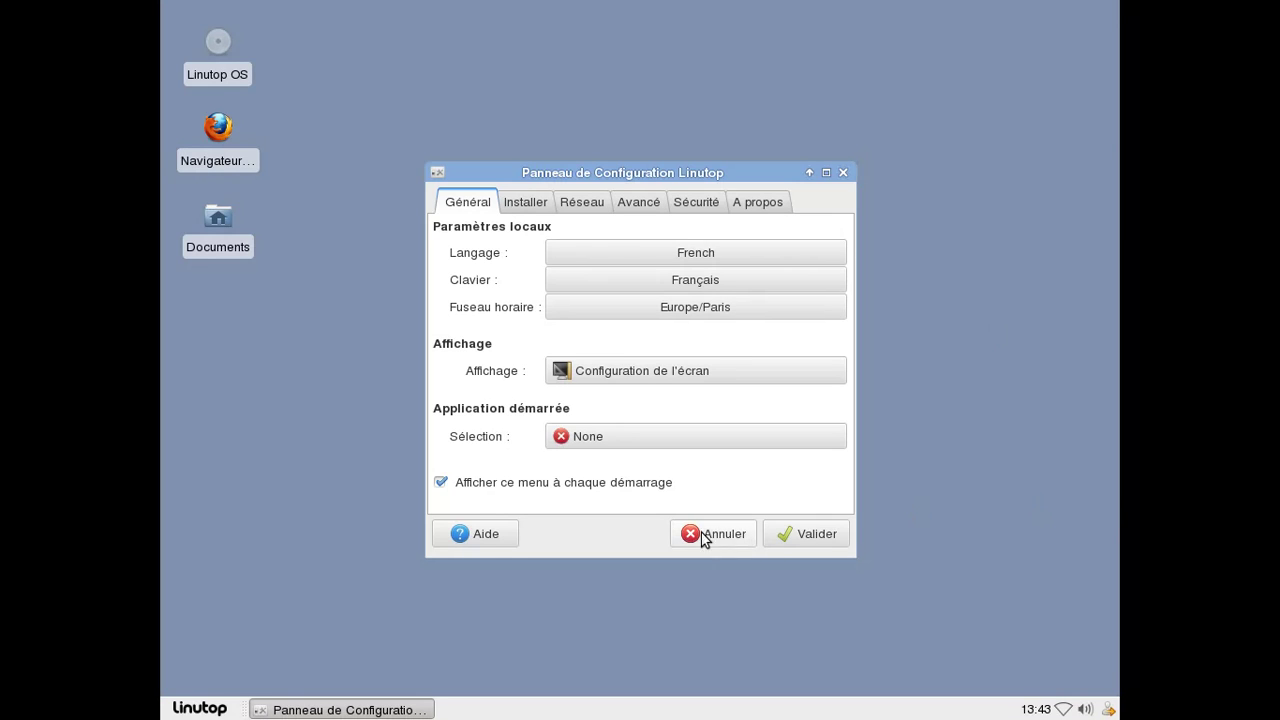
click(645, 489)
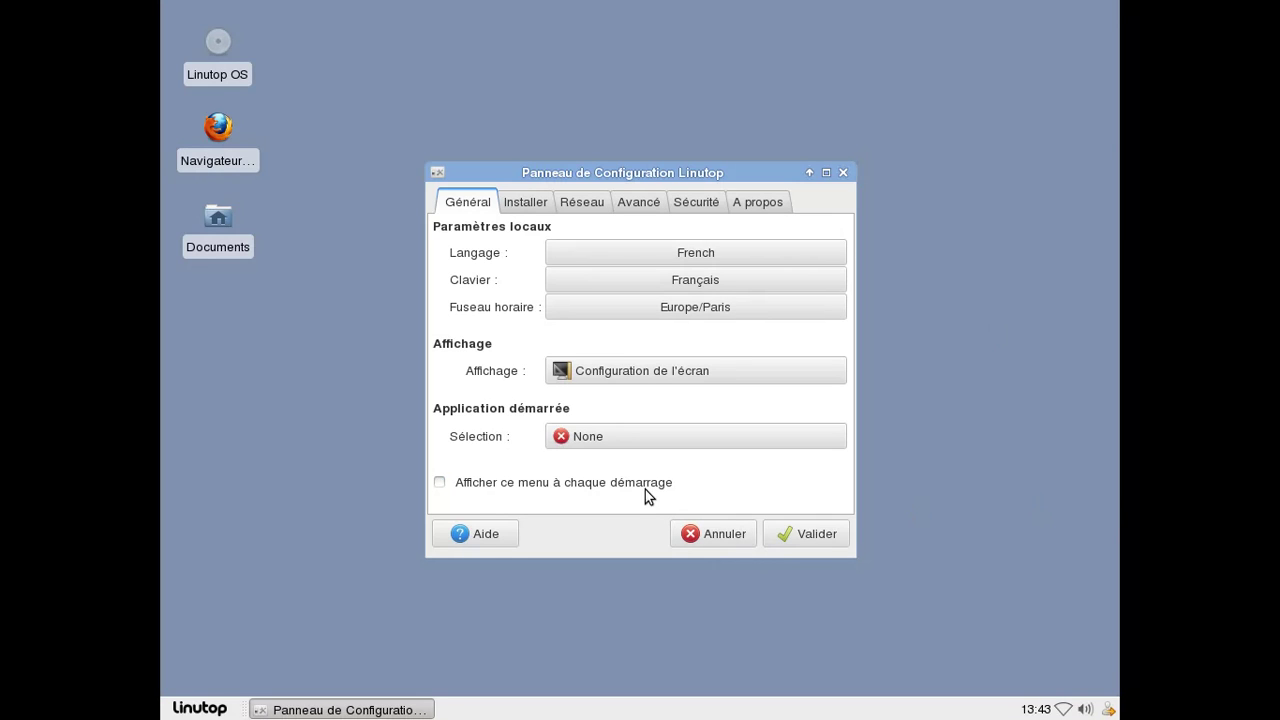
click(771, 526)
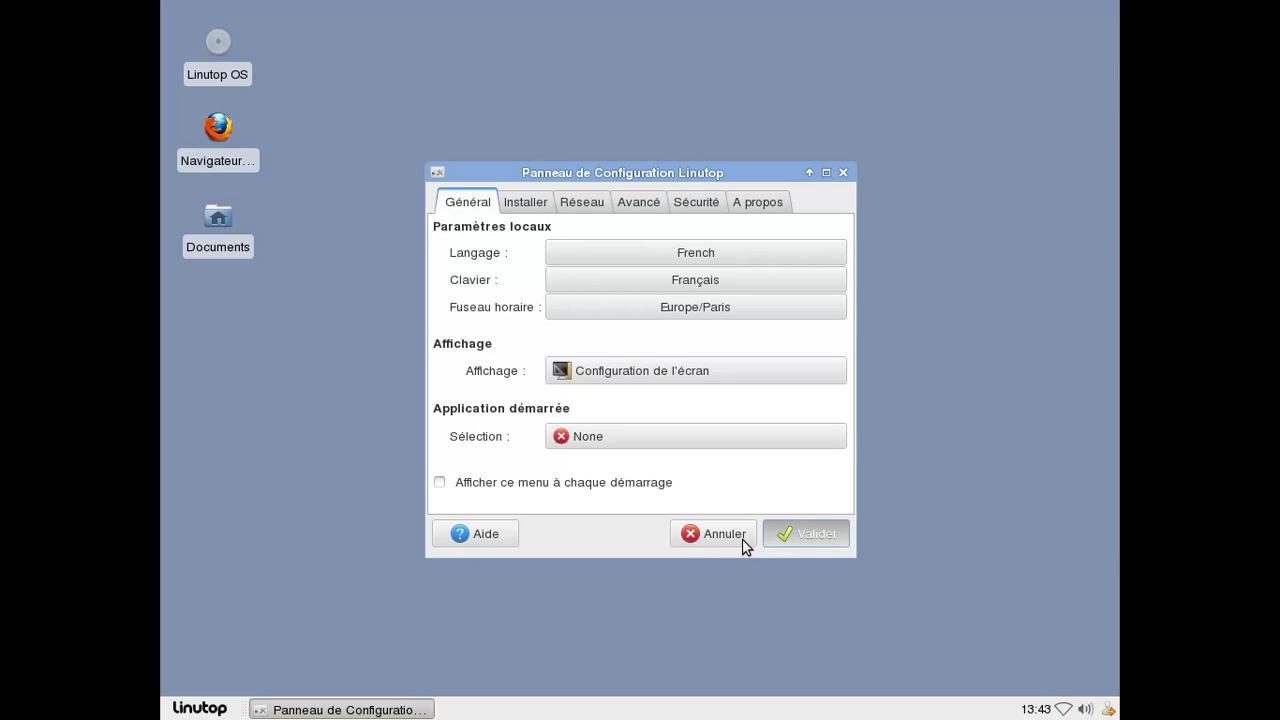
click(744, 540)
click(205, 708)
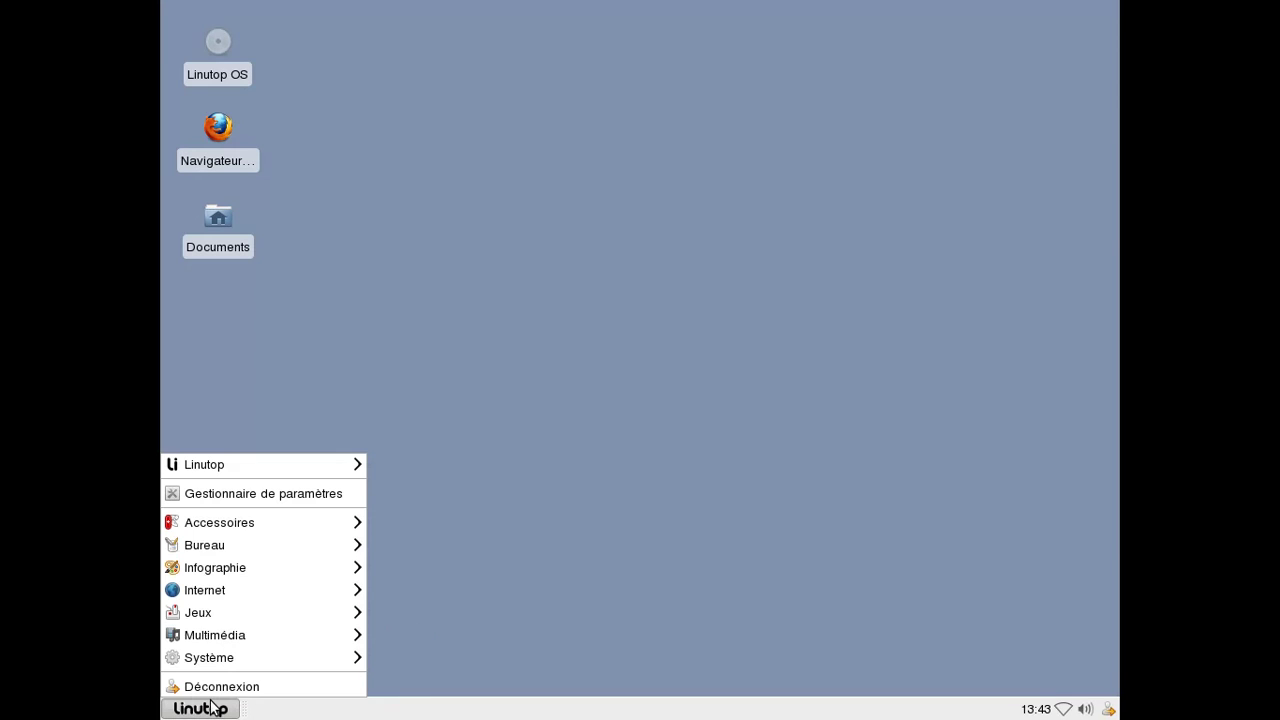
Launch LibreOffice and start a new Writer text document.
mouse_move(253, 526)
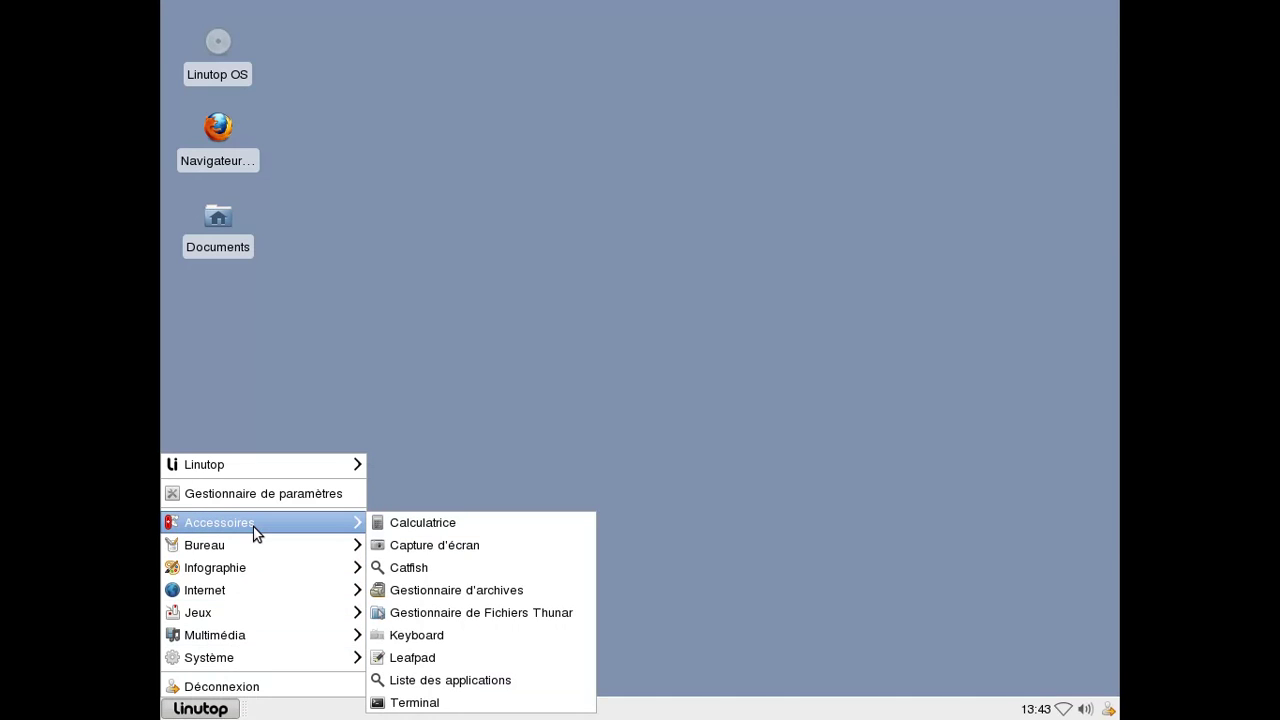
mouse_move(257, 553)
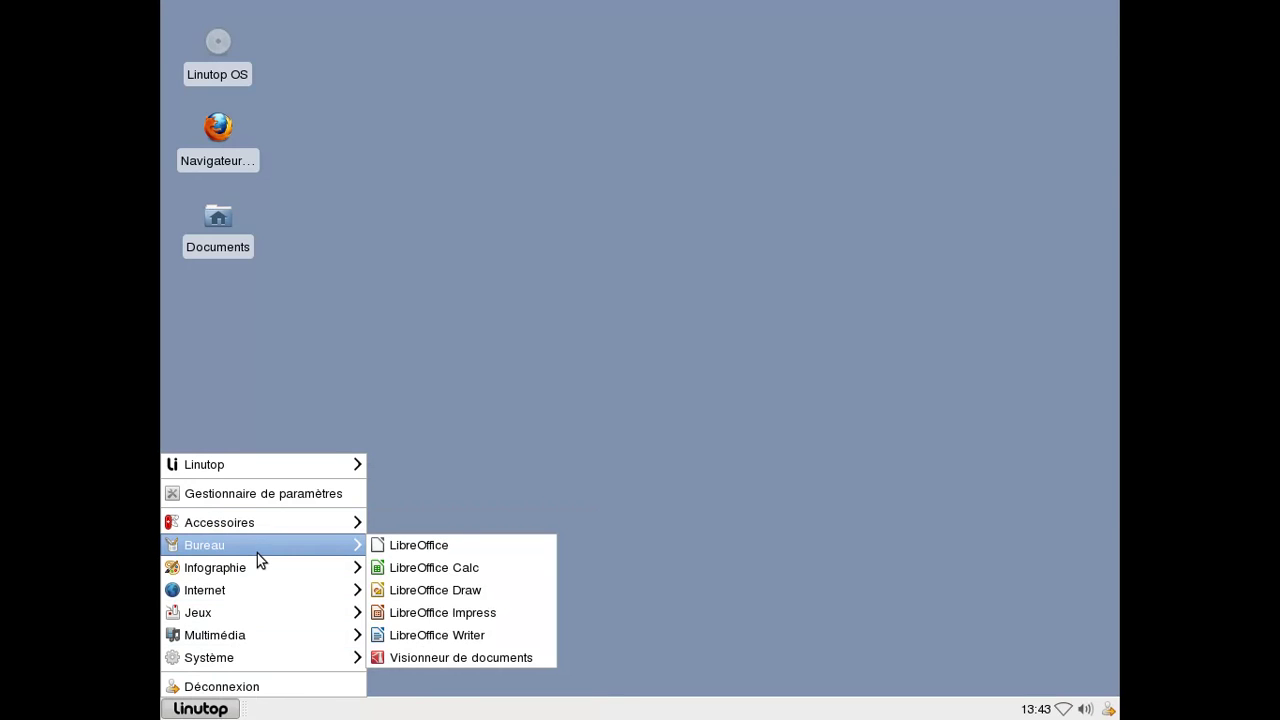
click(418, 552)
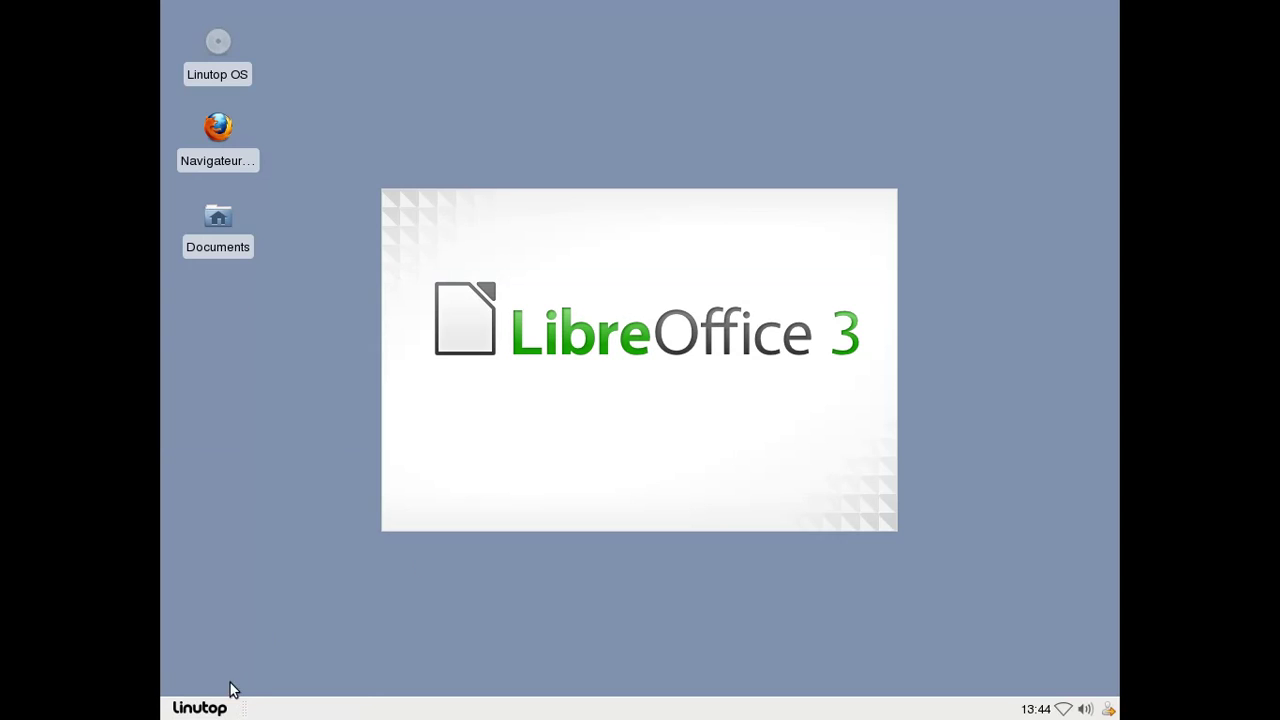
click(205, 707)
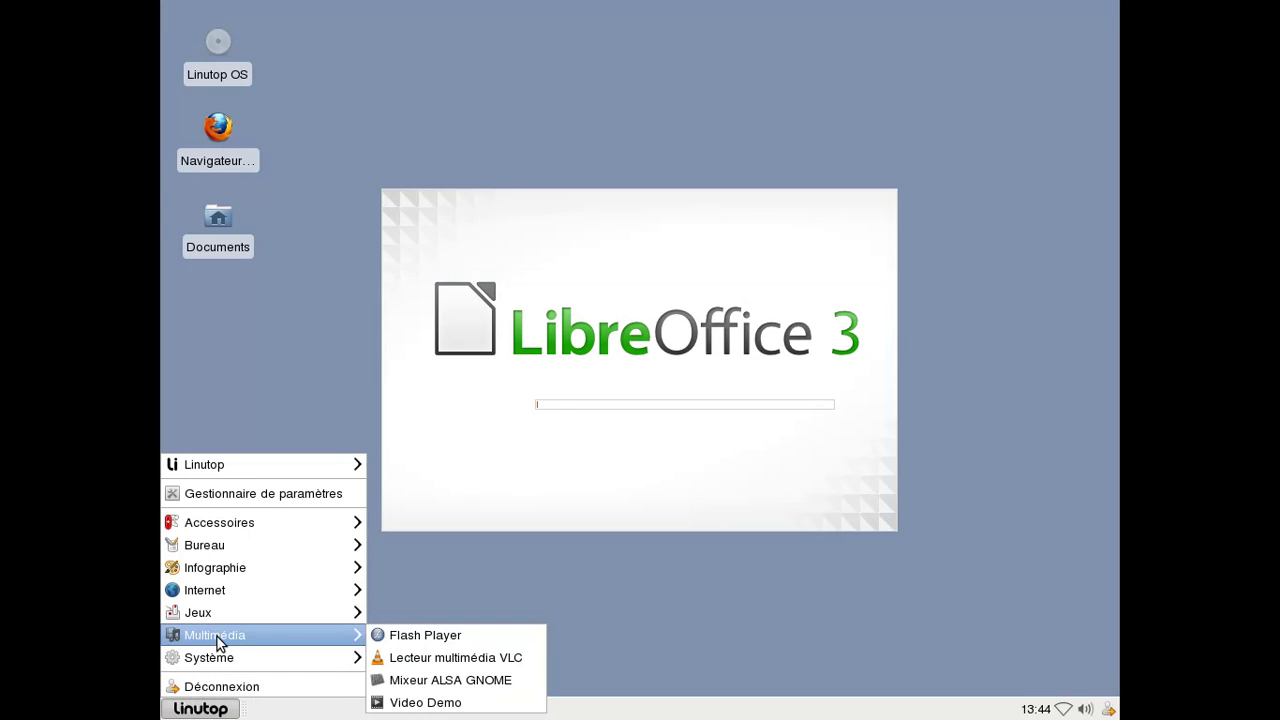
mouse_move(218, 625)
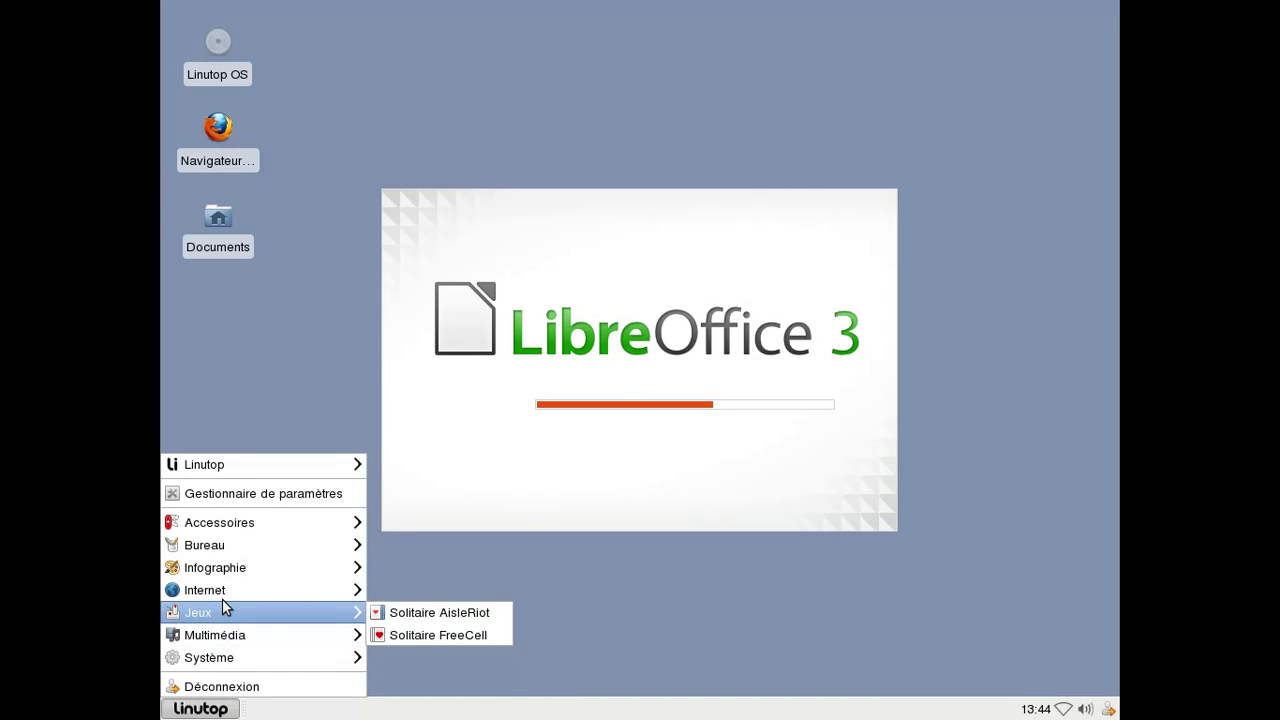
mouse_move(223, 596)
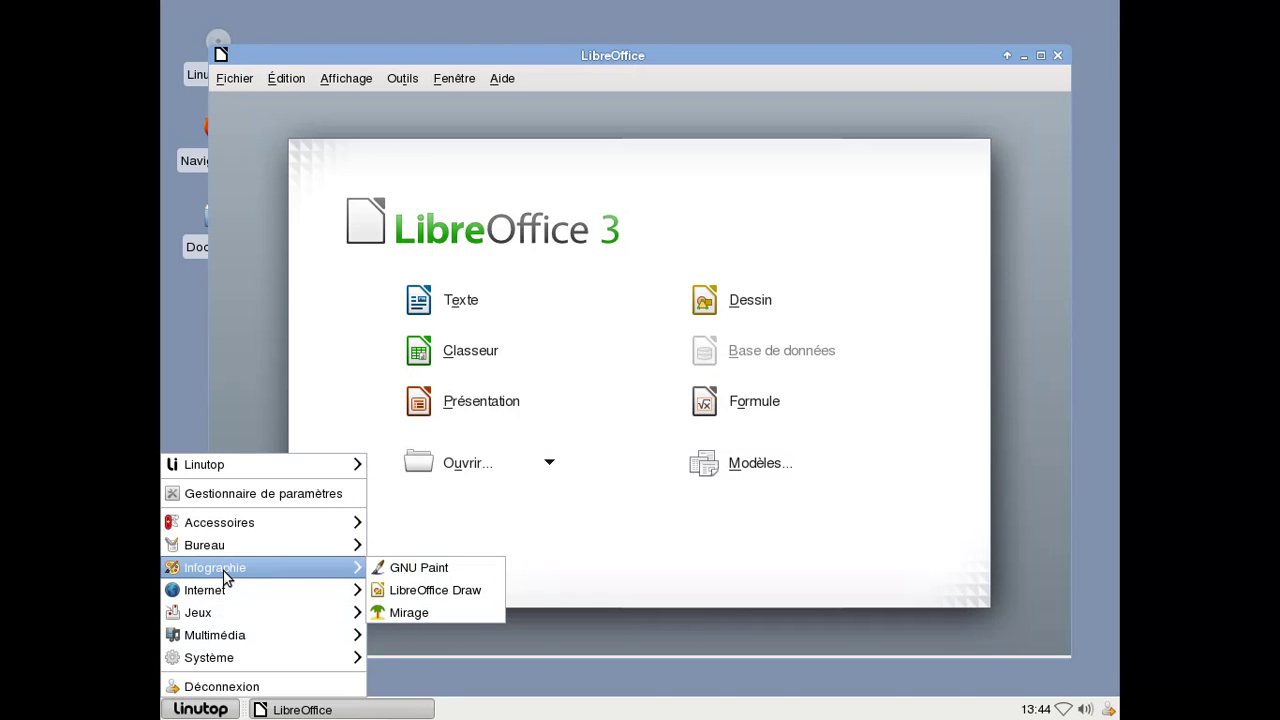
click(591, 463)
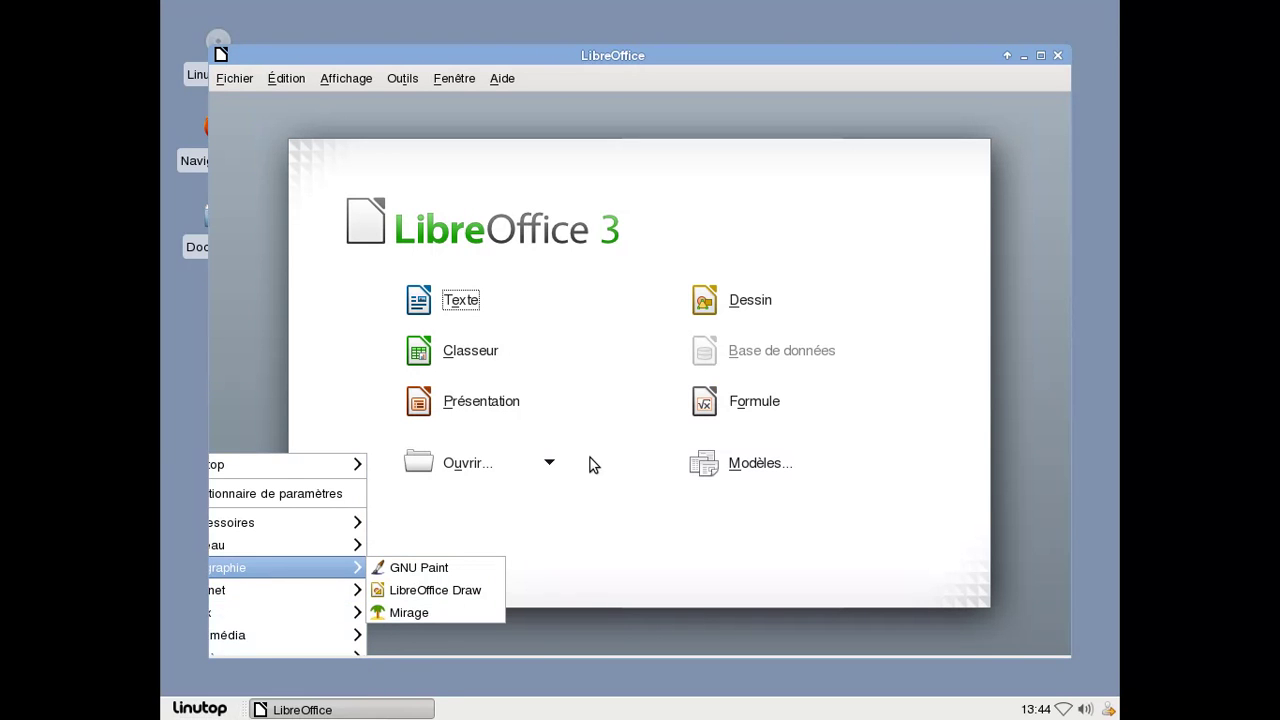
click(488, 313)
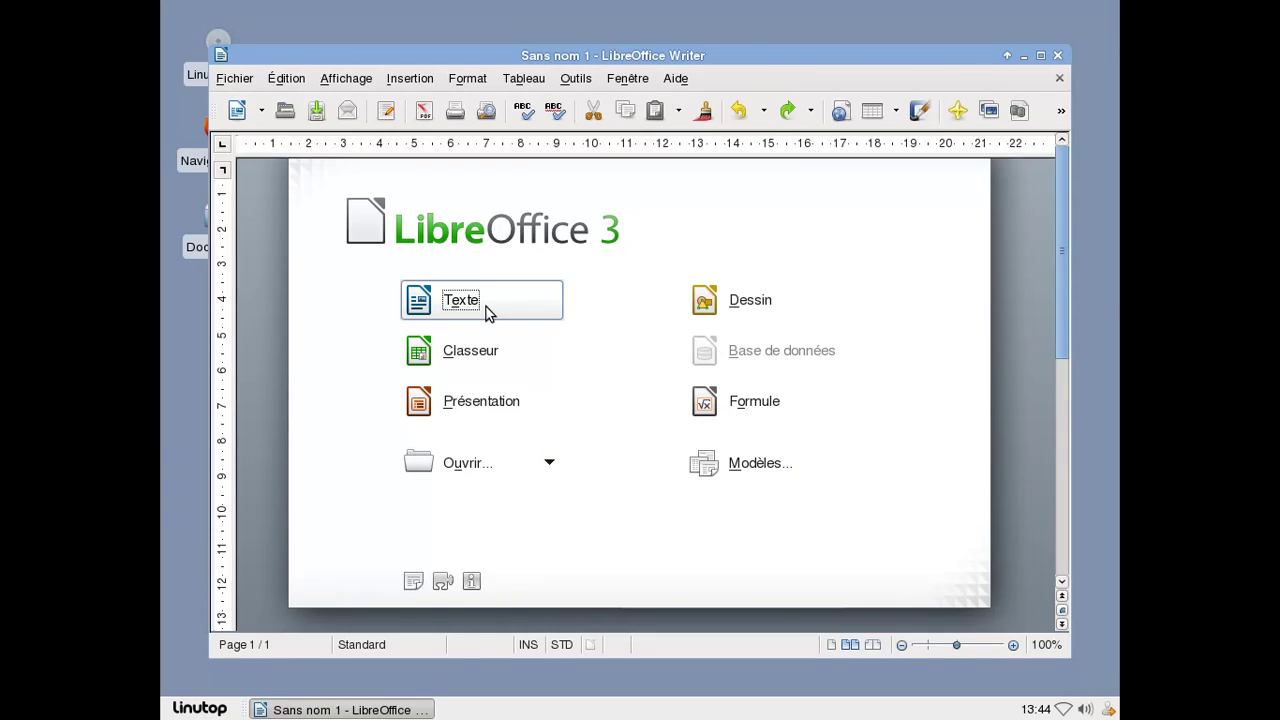
Check LibreOffice version 3.5.4.2 under Aide > À propos, then close Writer.
click(676, 78)
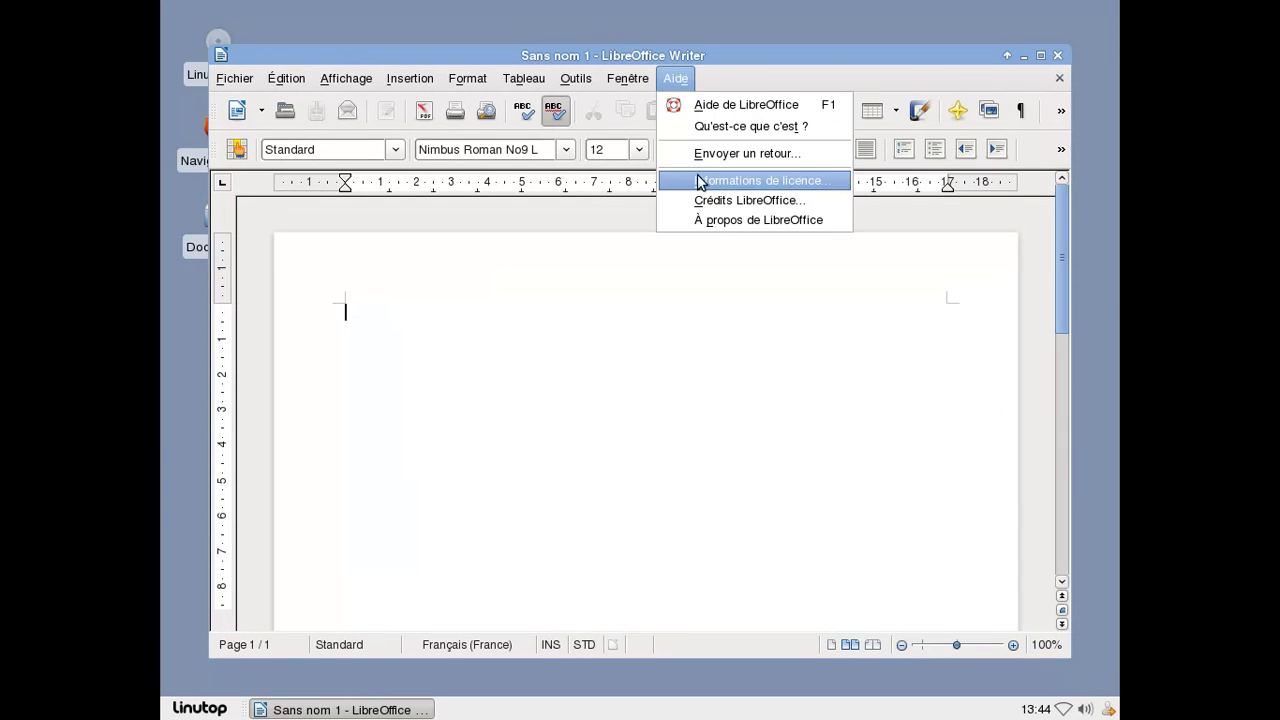
click(714, 220)
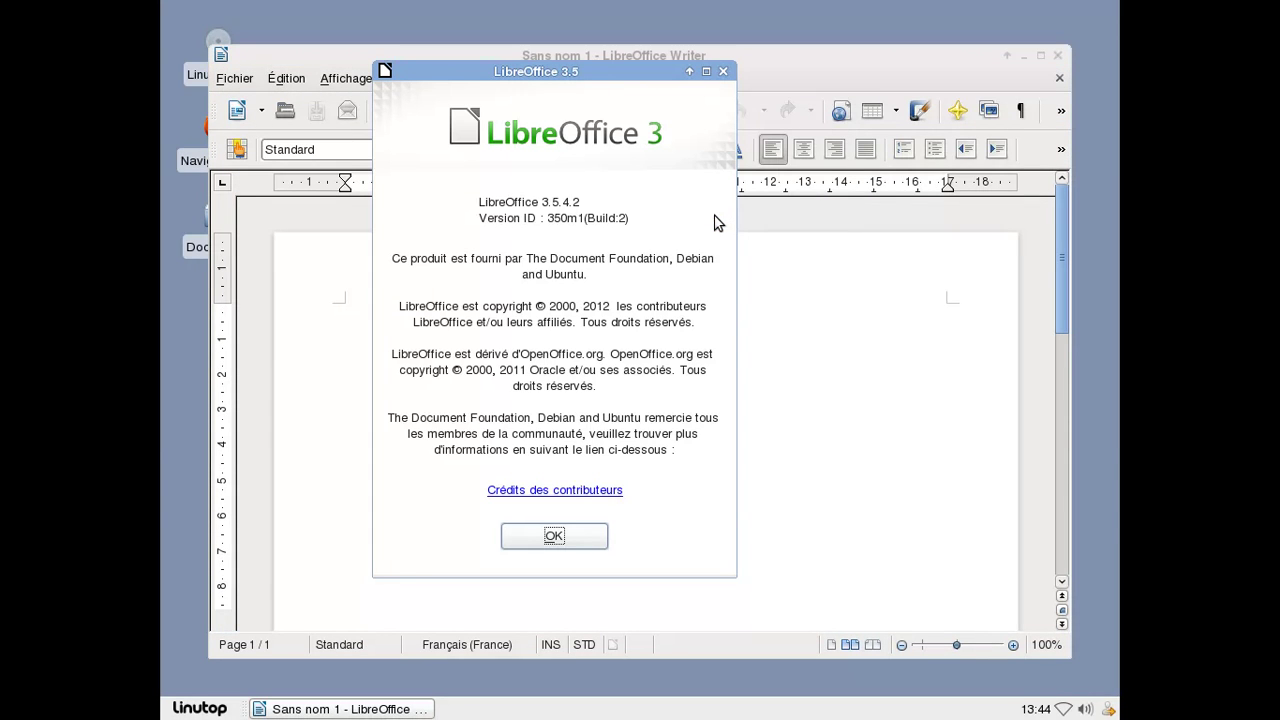
click(561, 535)
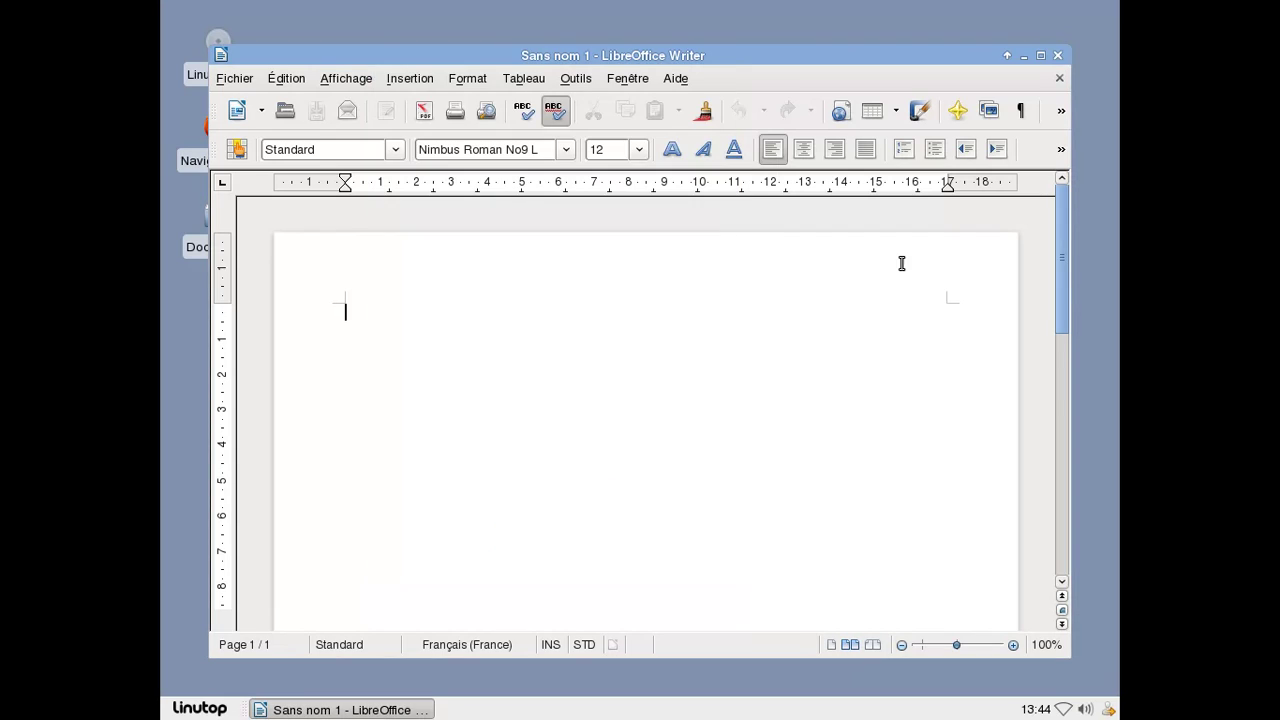
click(1057, 55)
Play linutopdemo.avi from Multimédia > Video Demo in VLC.
click(190, 709)
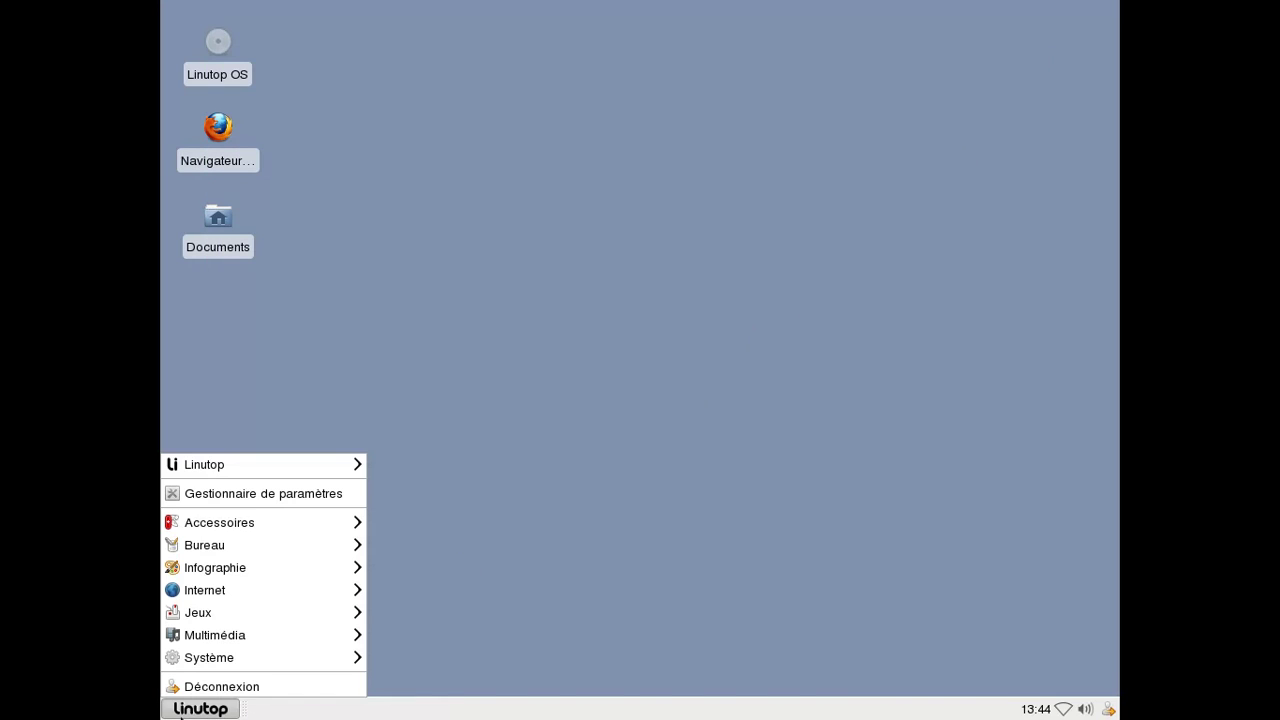
mouse_move(207, 666)
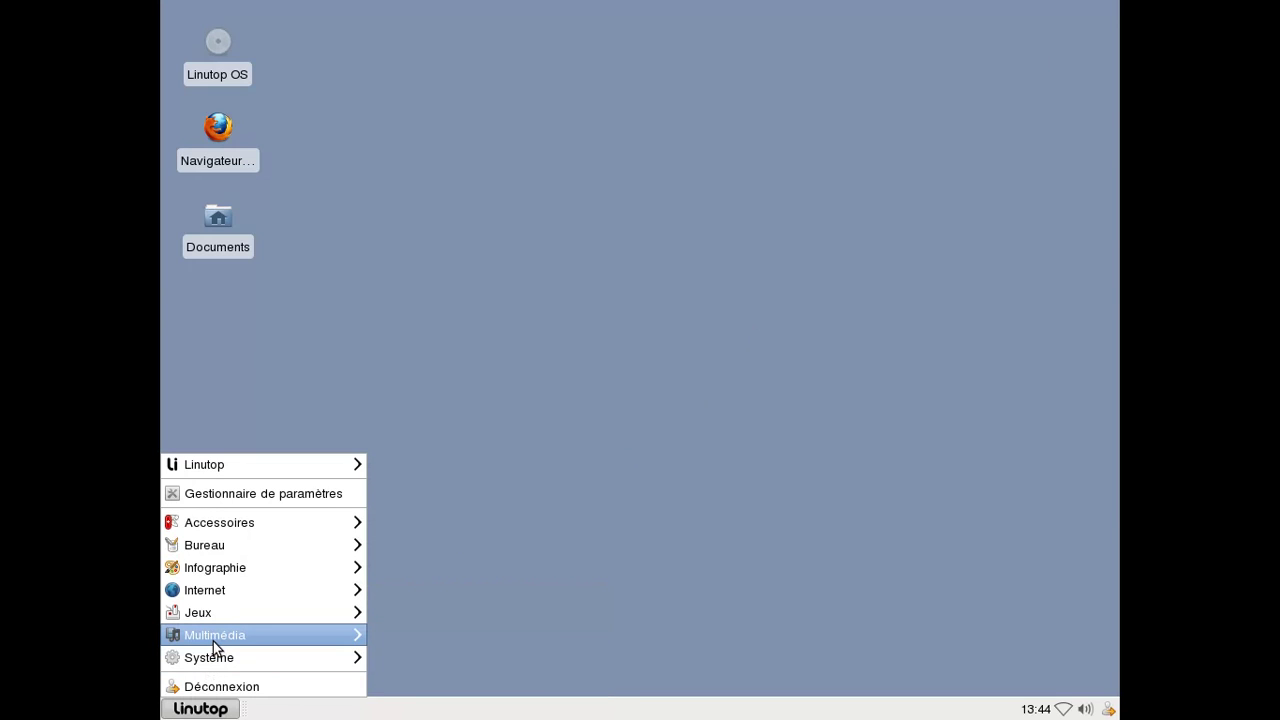
mouse_move(214, 639)
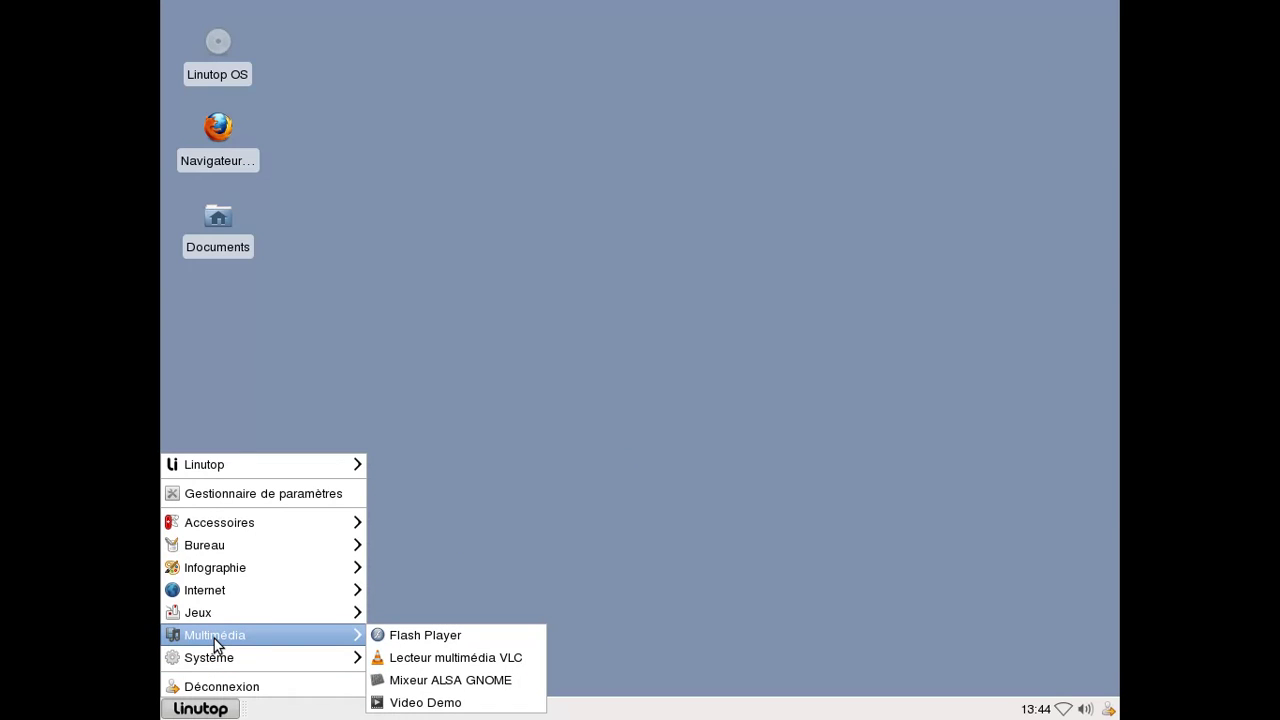
click(479, 701)
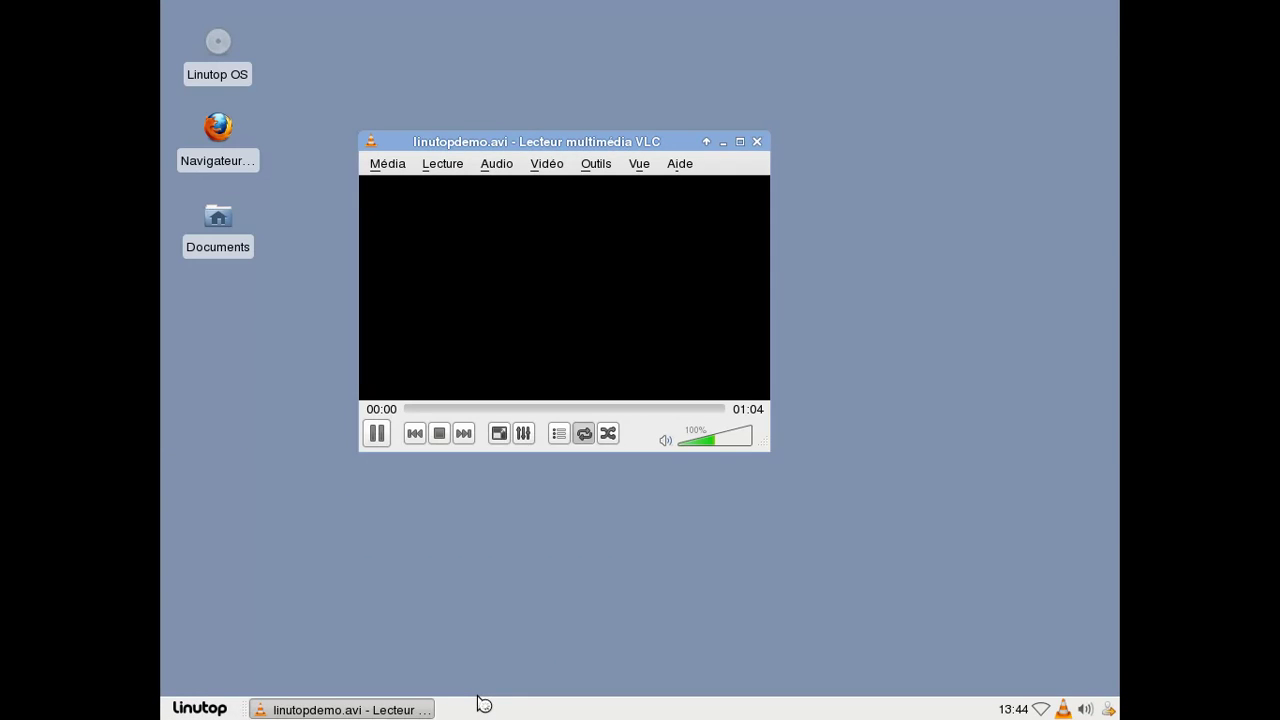
Check the VLC version (2.0.3 Twoflower) in Aide > À propos, then close it.
click(684, 166)
click(686, 214)
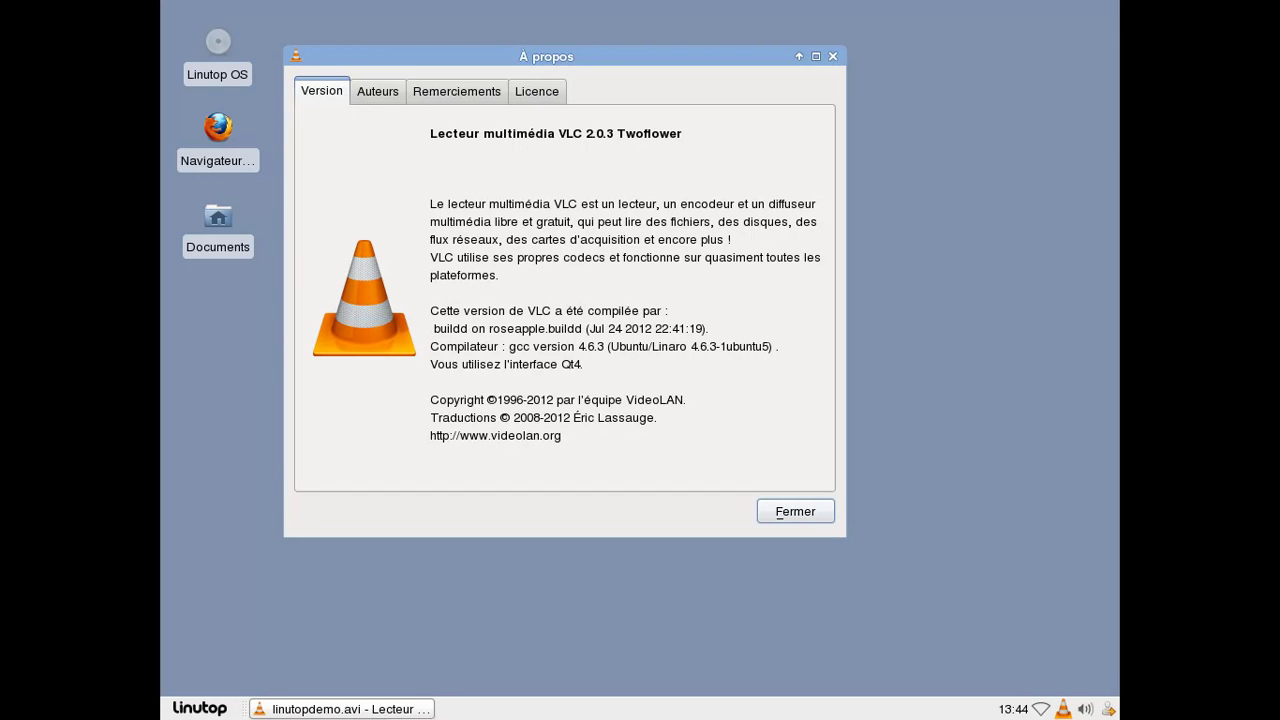
drag(624, 57, 875, 261)
click(647, 127)
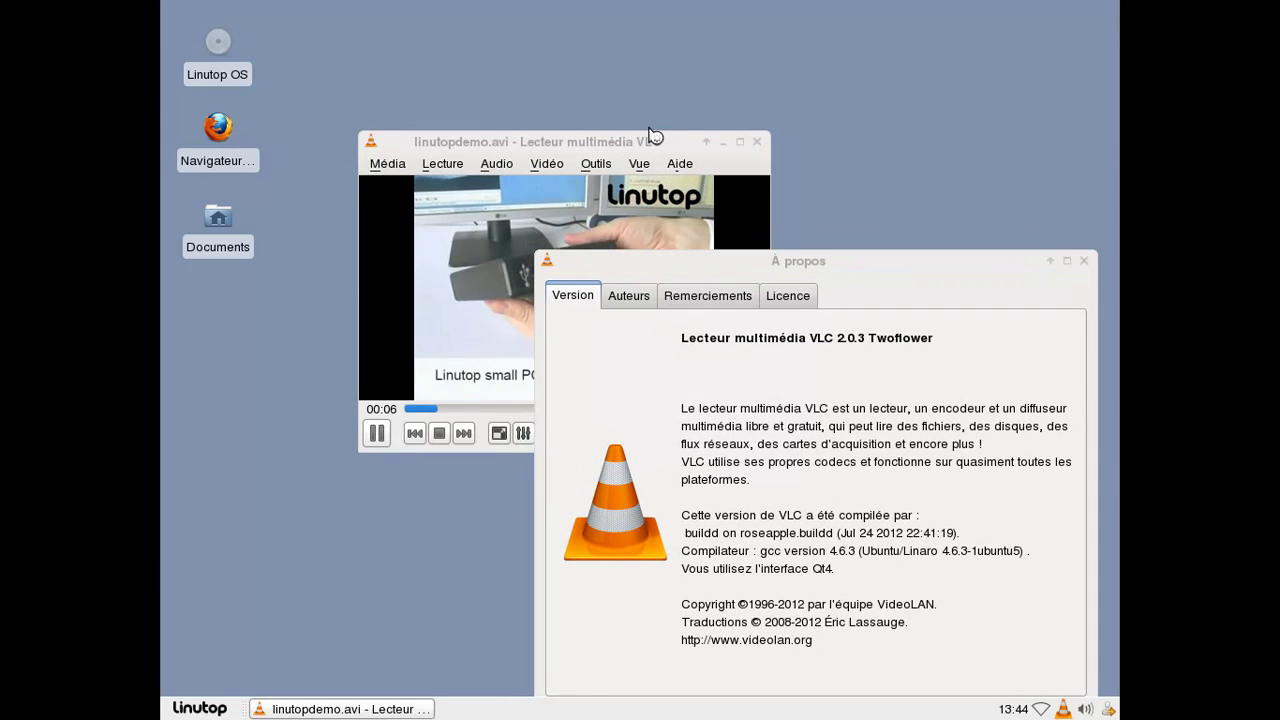
click(1083, 261)
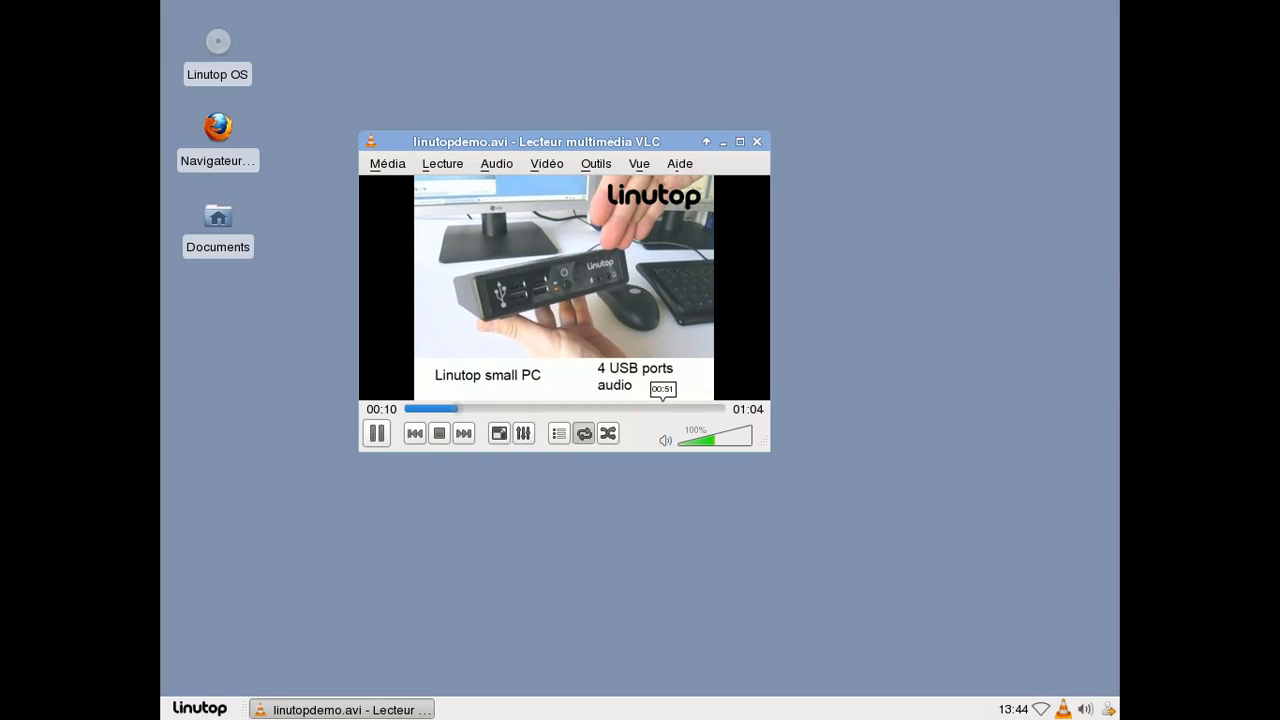
Skip to about 00:53, then the closing logo near 01:00, and close VLC.
click(668, 408)
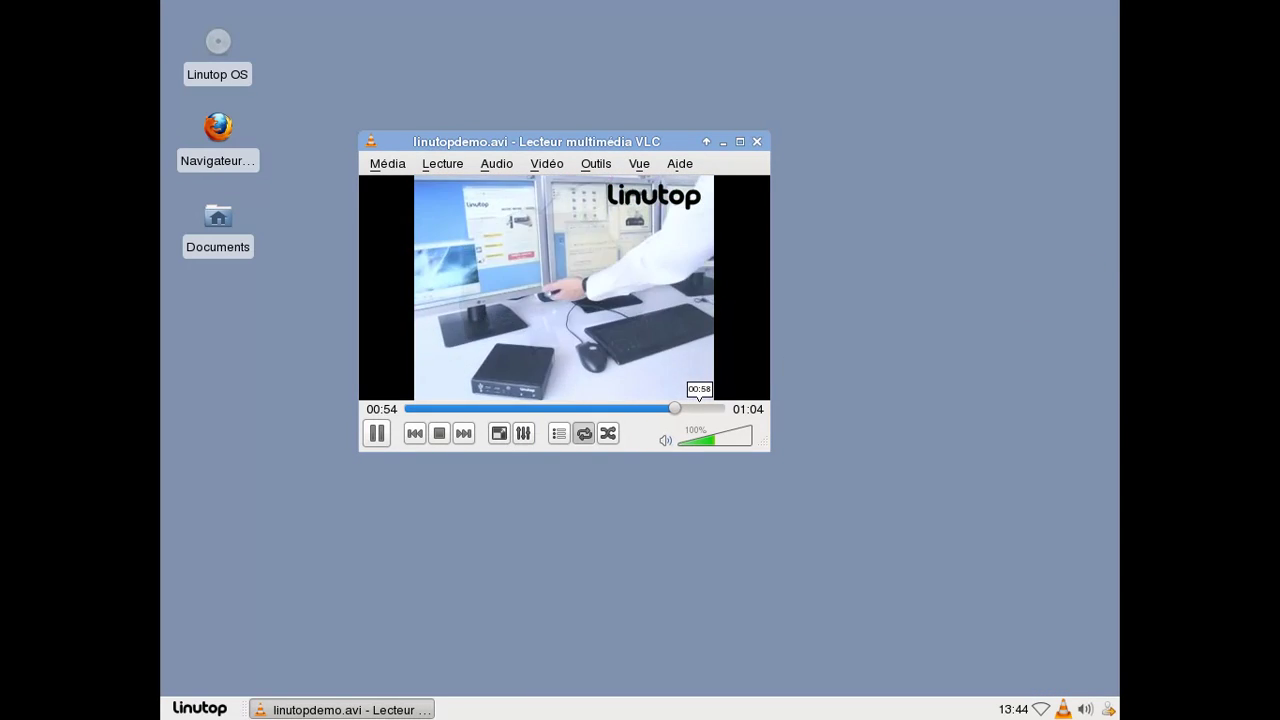
click(703, 408)
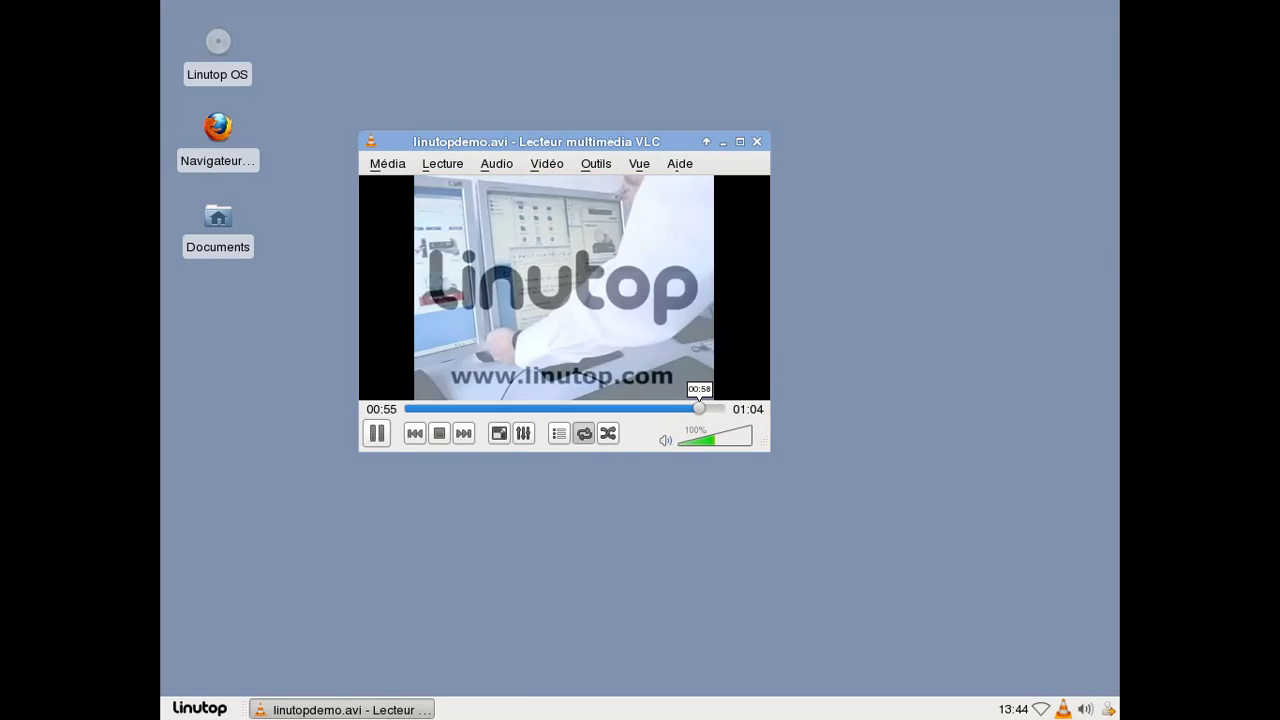
click(758, 141)
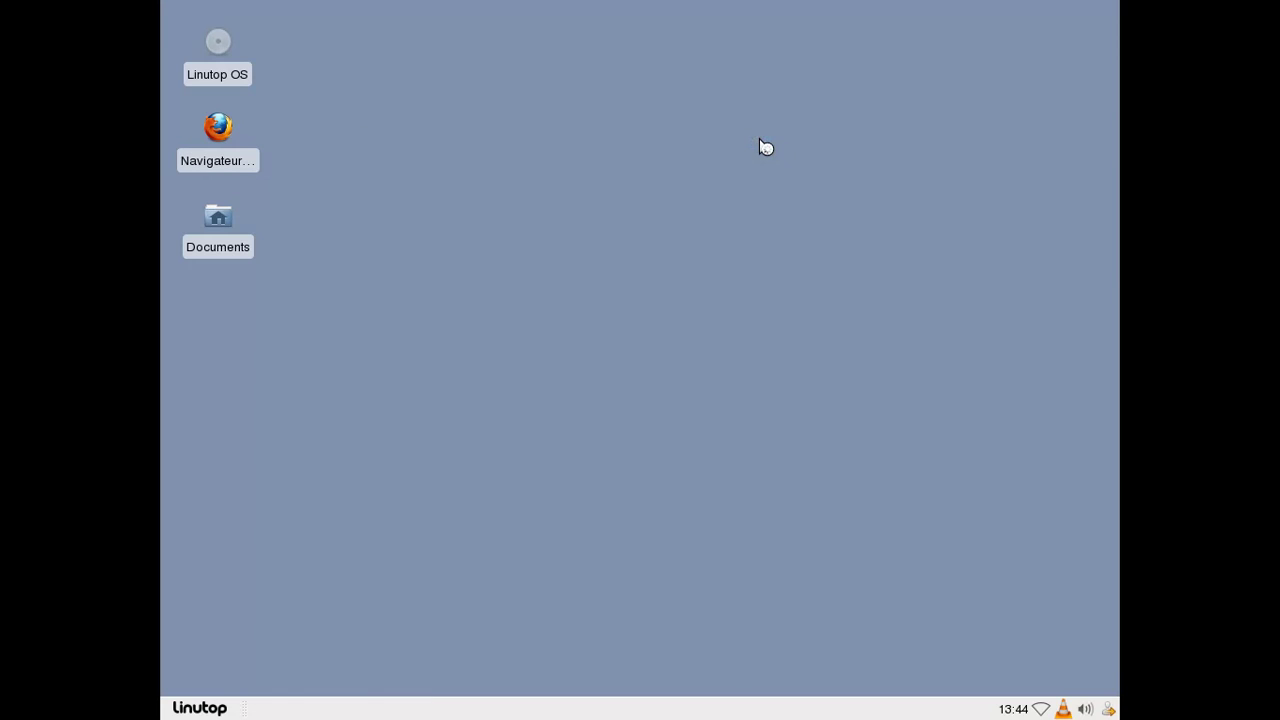
In Linutop Kiosk - Paramètres, switch Web Kiosk restriction to Aucune and back to Whitelist, then validate.
click(200, 708)
mouse_move(280, 464)
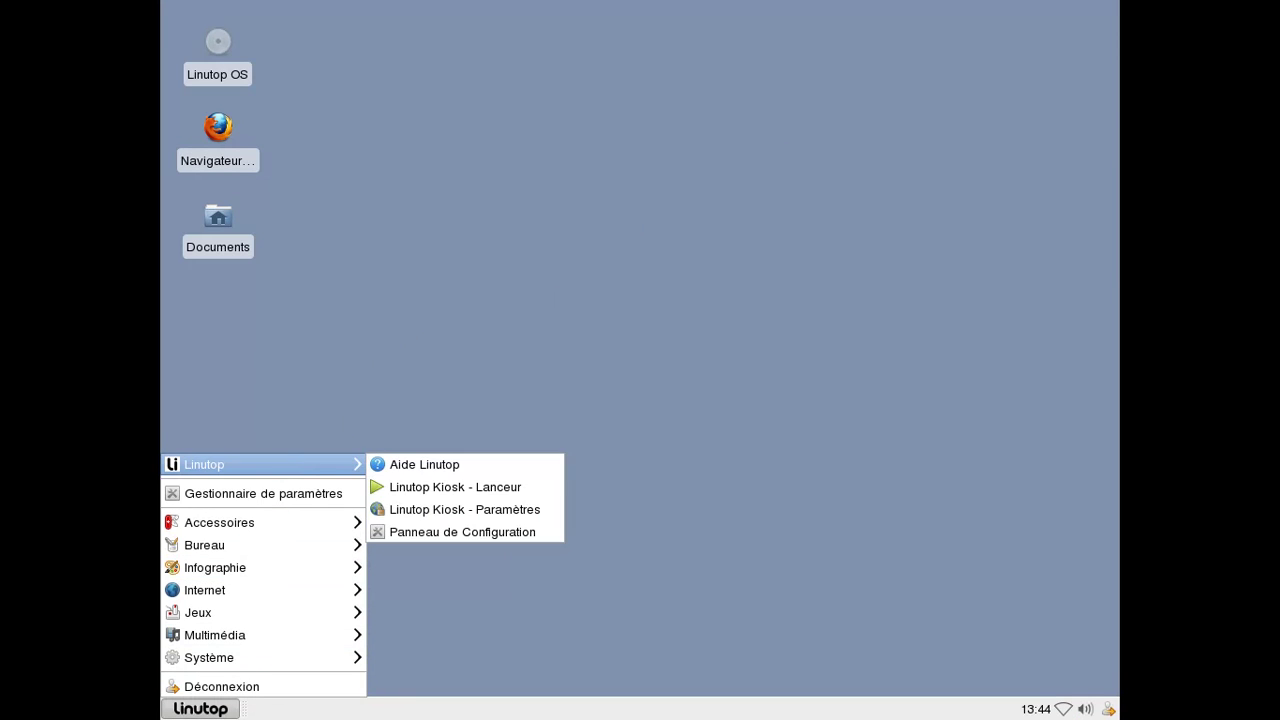
click(478, 509)
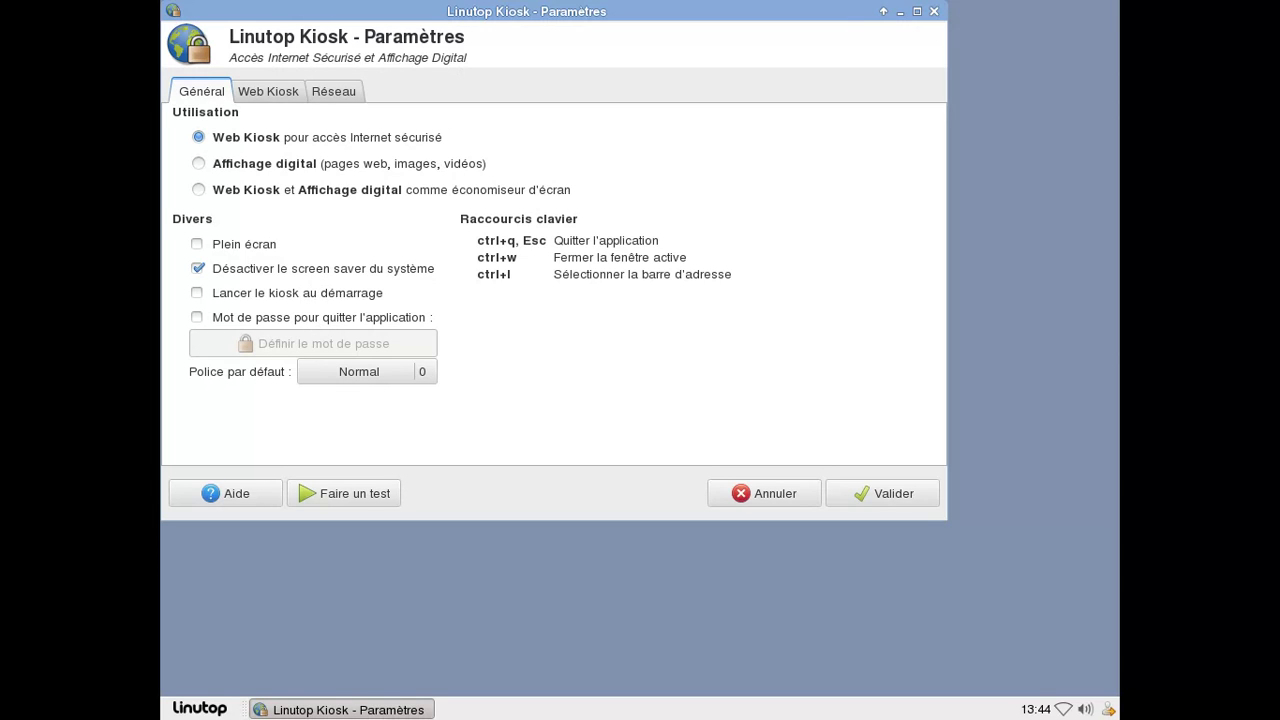
click(280, 94)
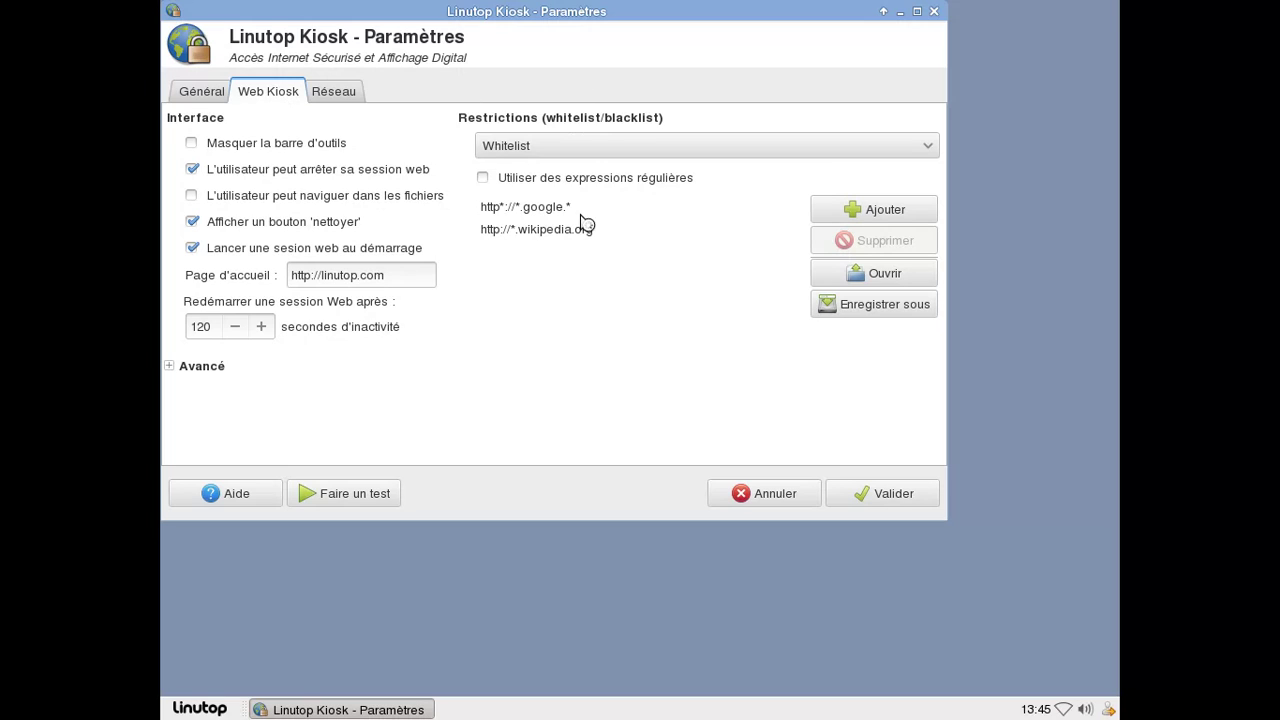
click(563, 150)
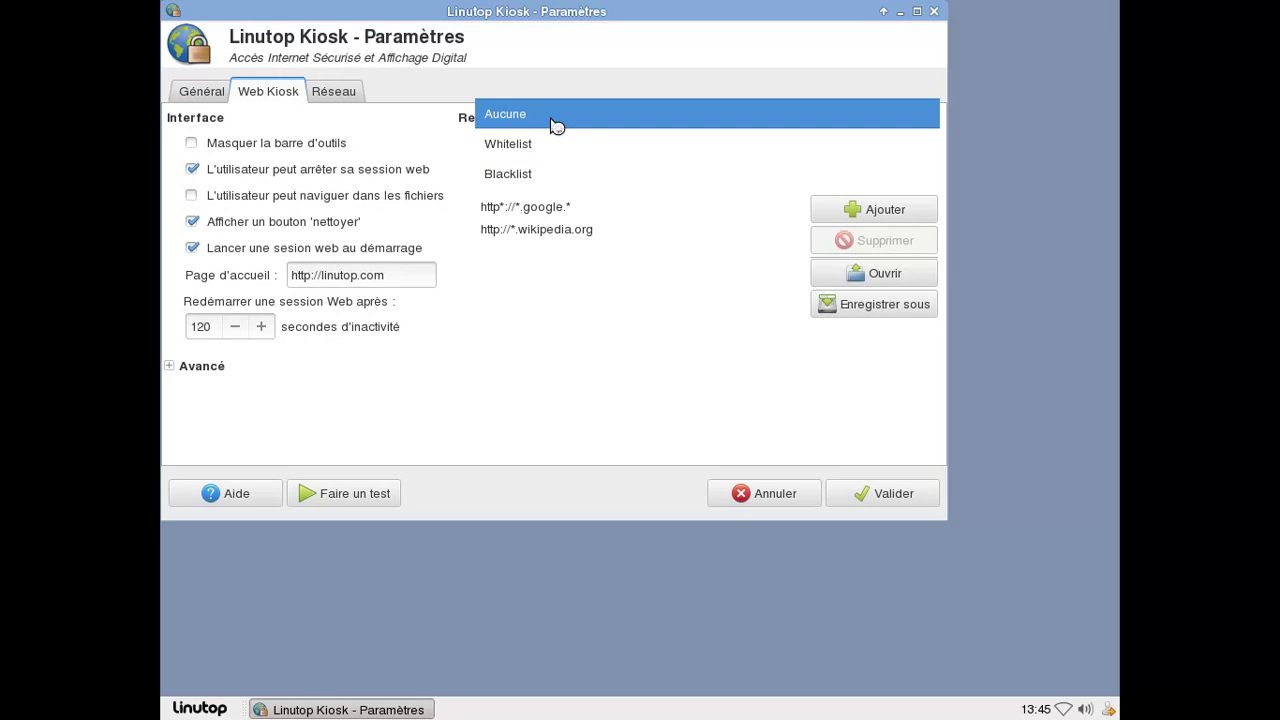
click(556, 125)
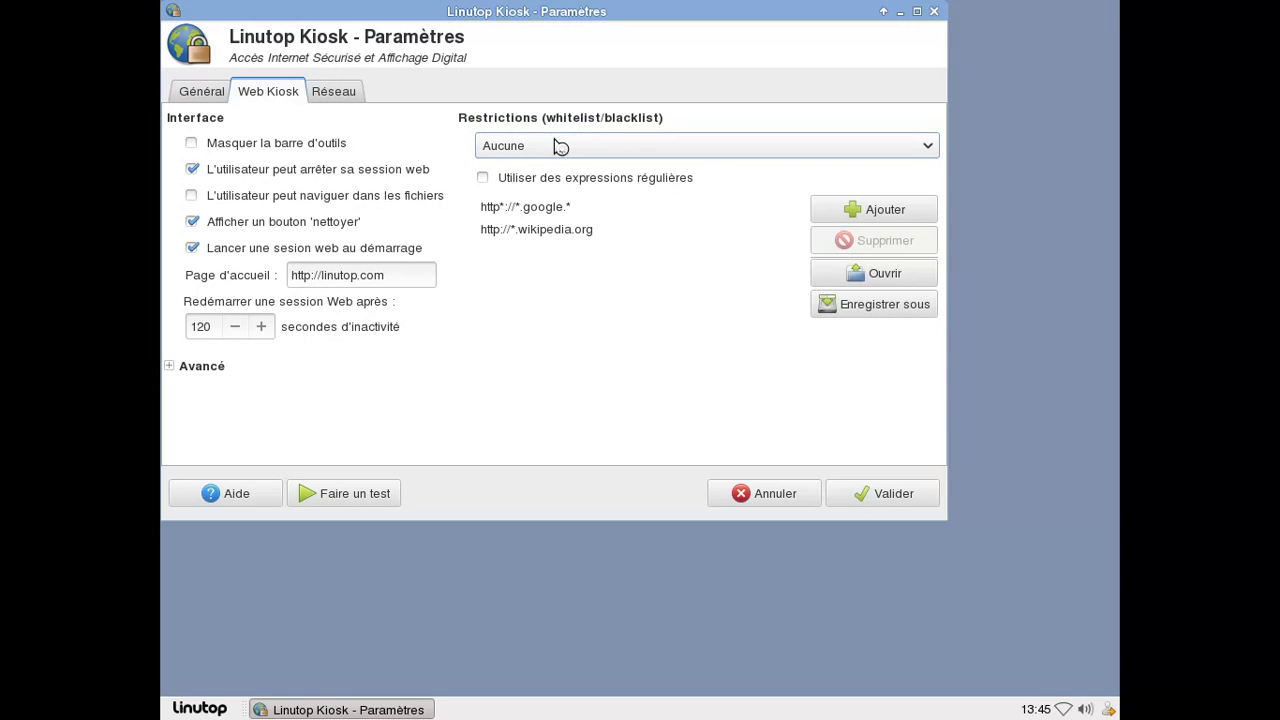
click(560, 147)
click(556, 171)
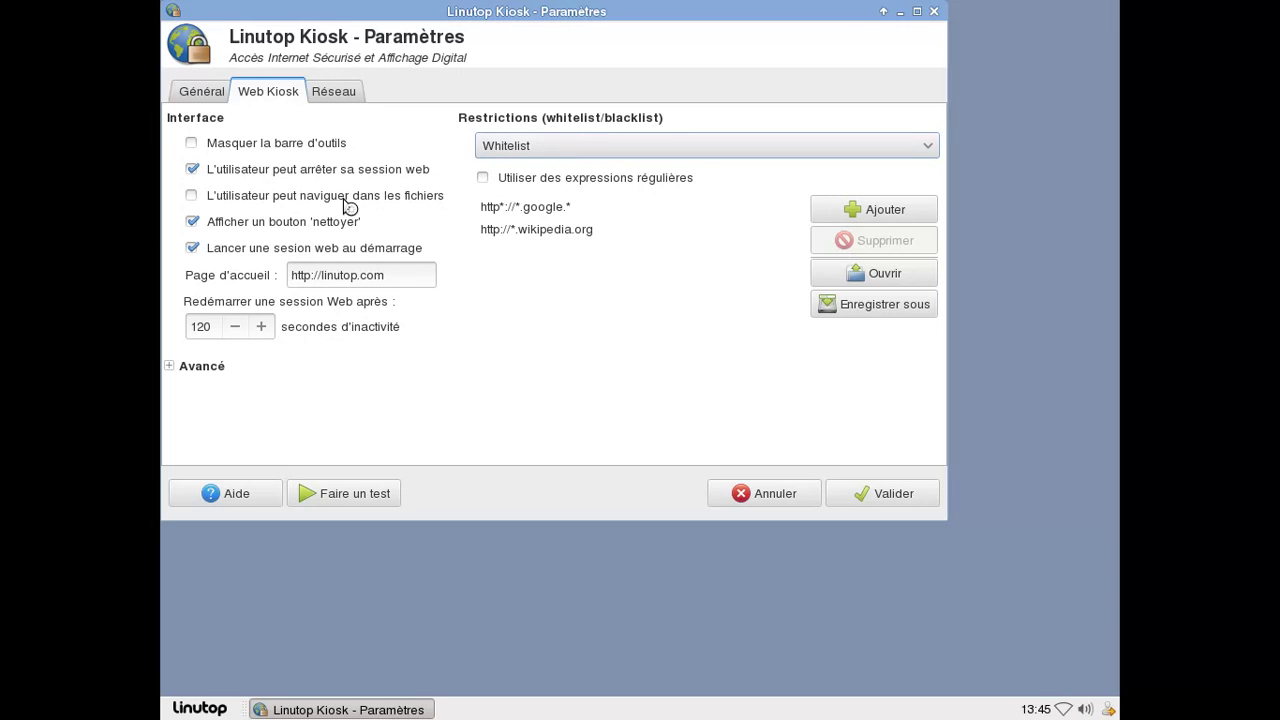
click(881, 492)
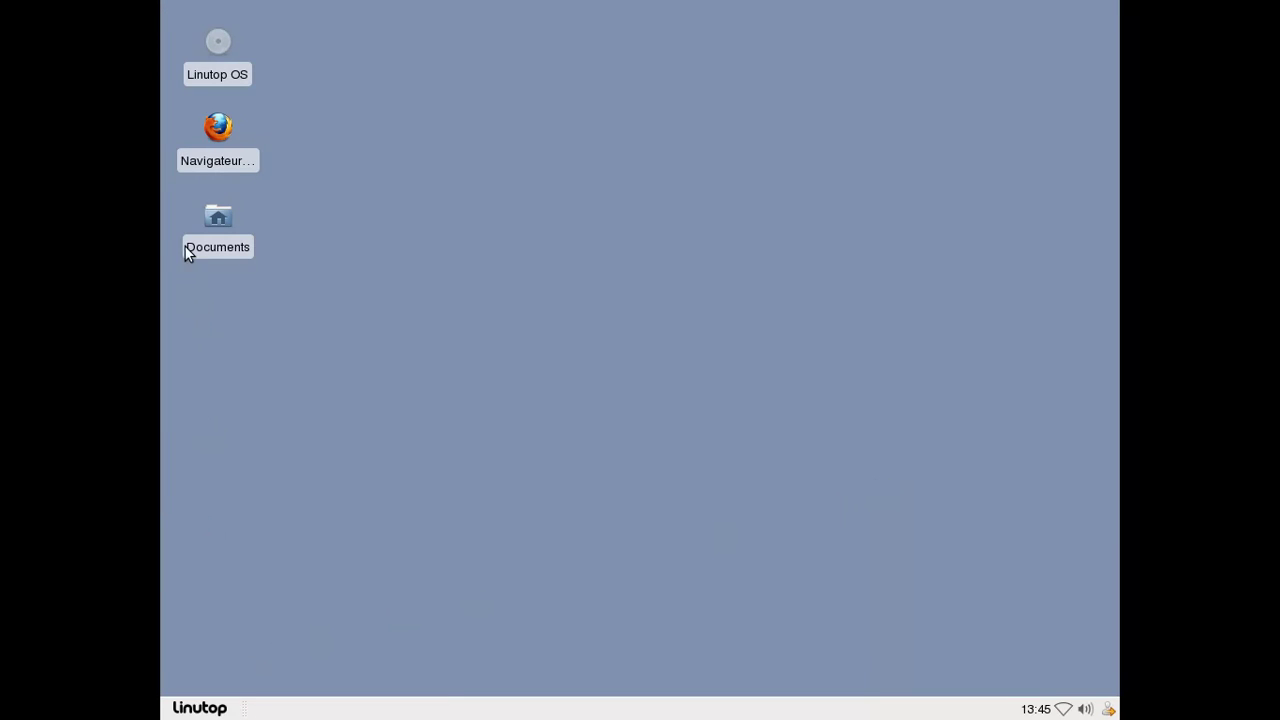
Launch the Linutop Kiosk browser and load google.fr.
click(200, 708)
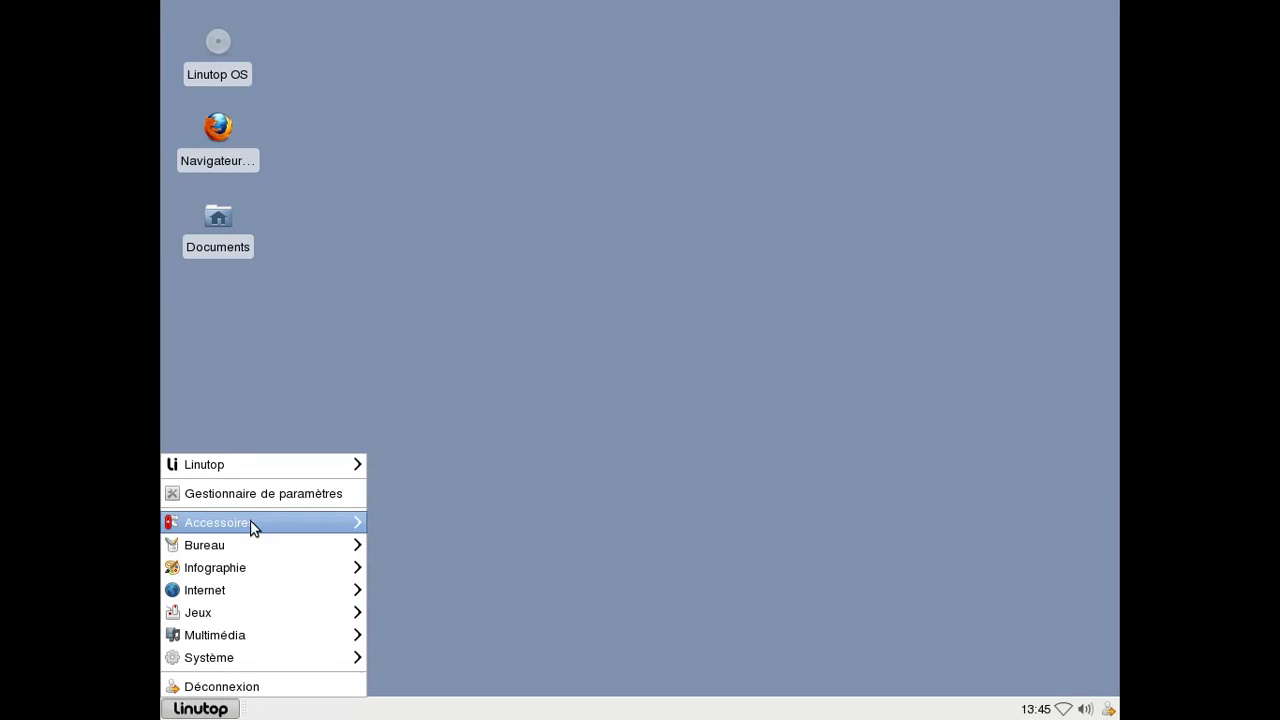
mouse_move(258, 466)
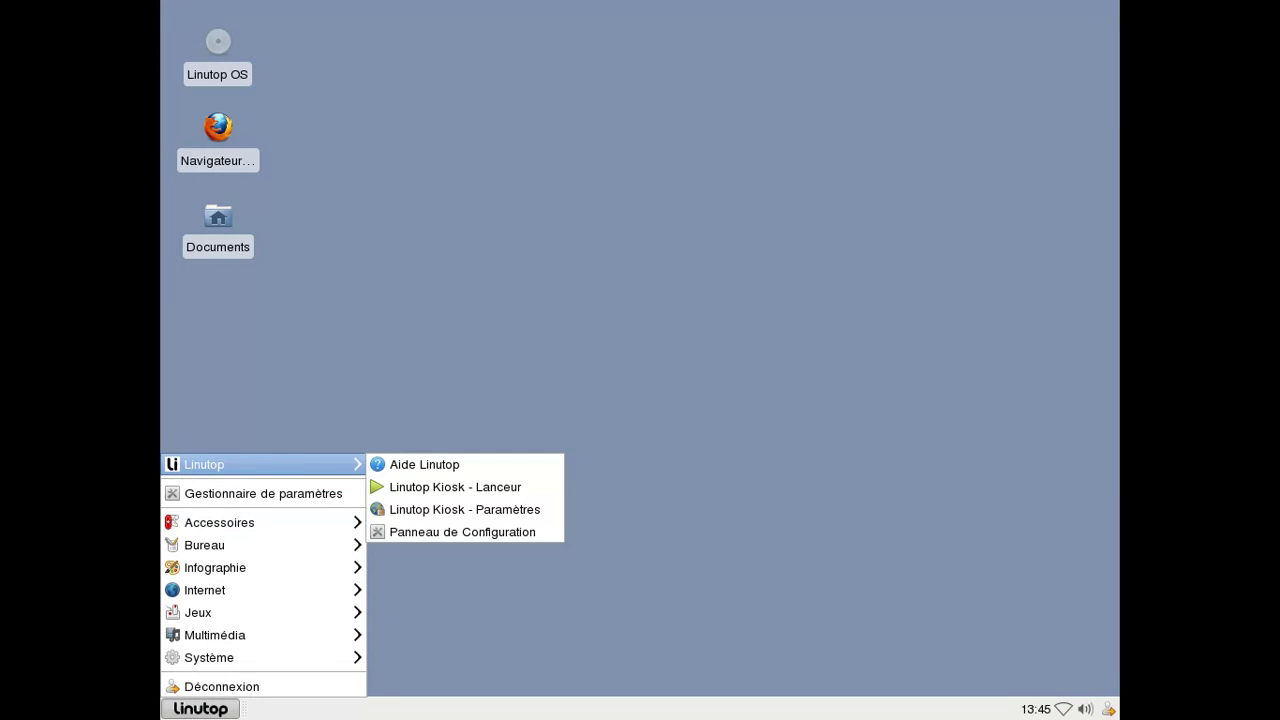
click(440, 498)
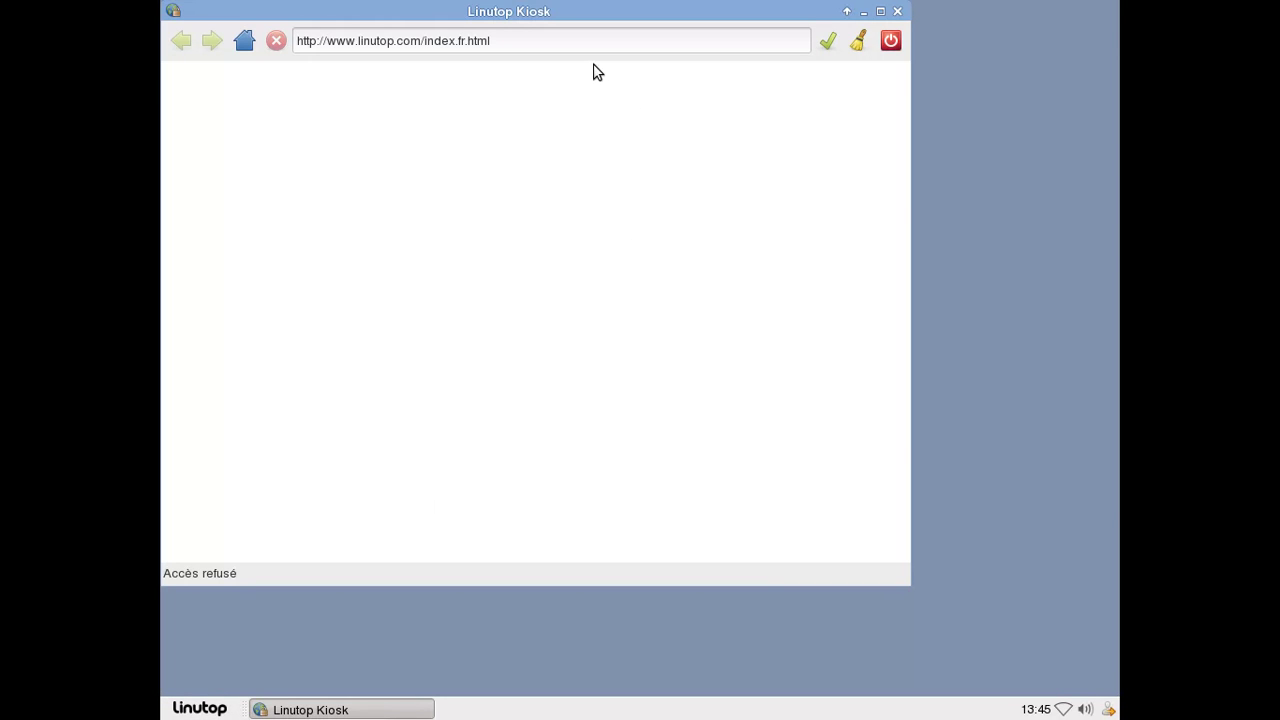
click(563, 47)
key(ctrl+a)
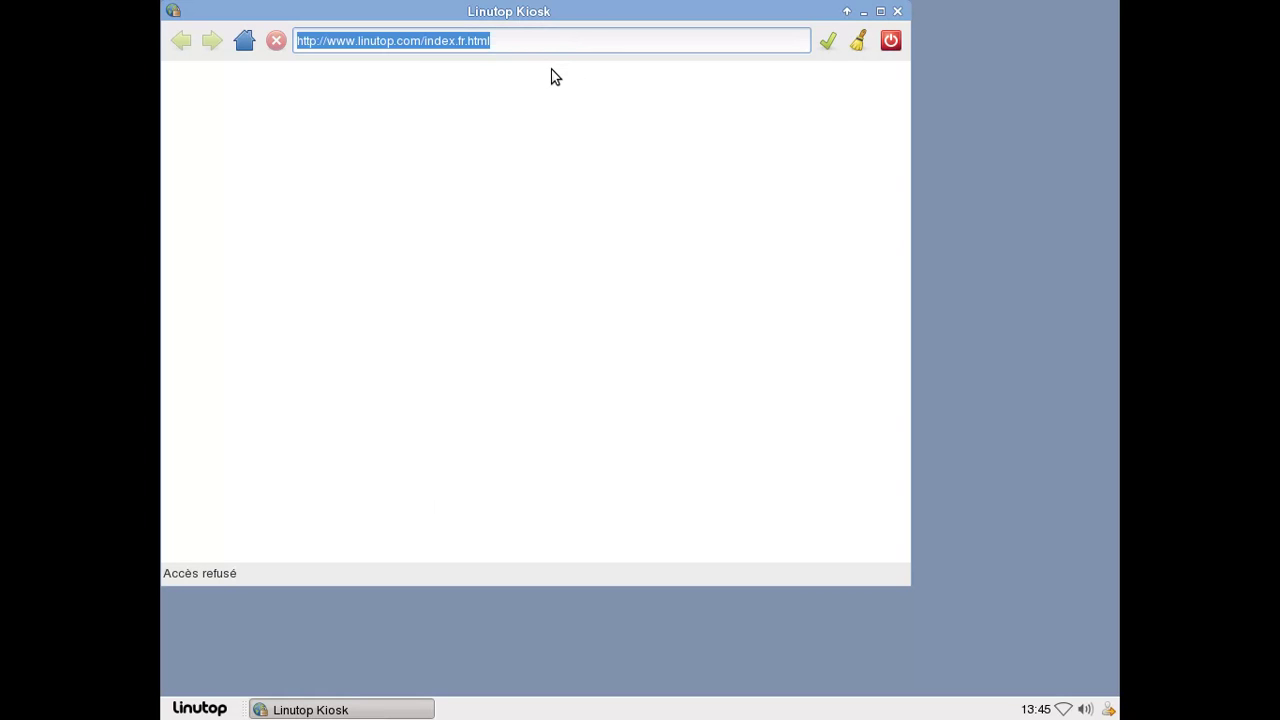
text(google.fr)
key(Return)
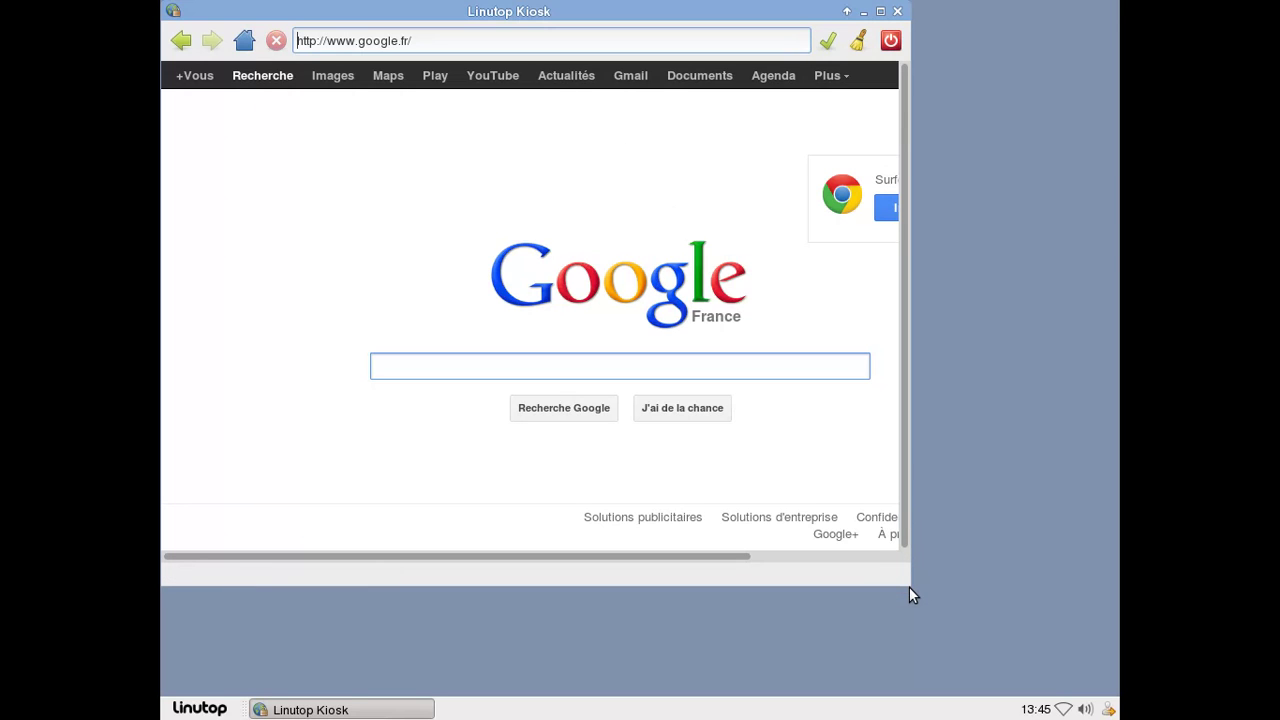
Widen the kiosk window, try the about: address, then go back to Google France.
drag(909, 595, 1032, 601)
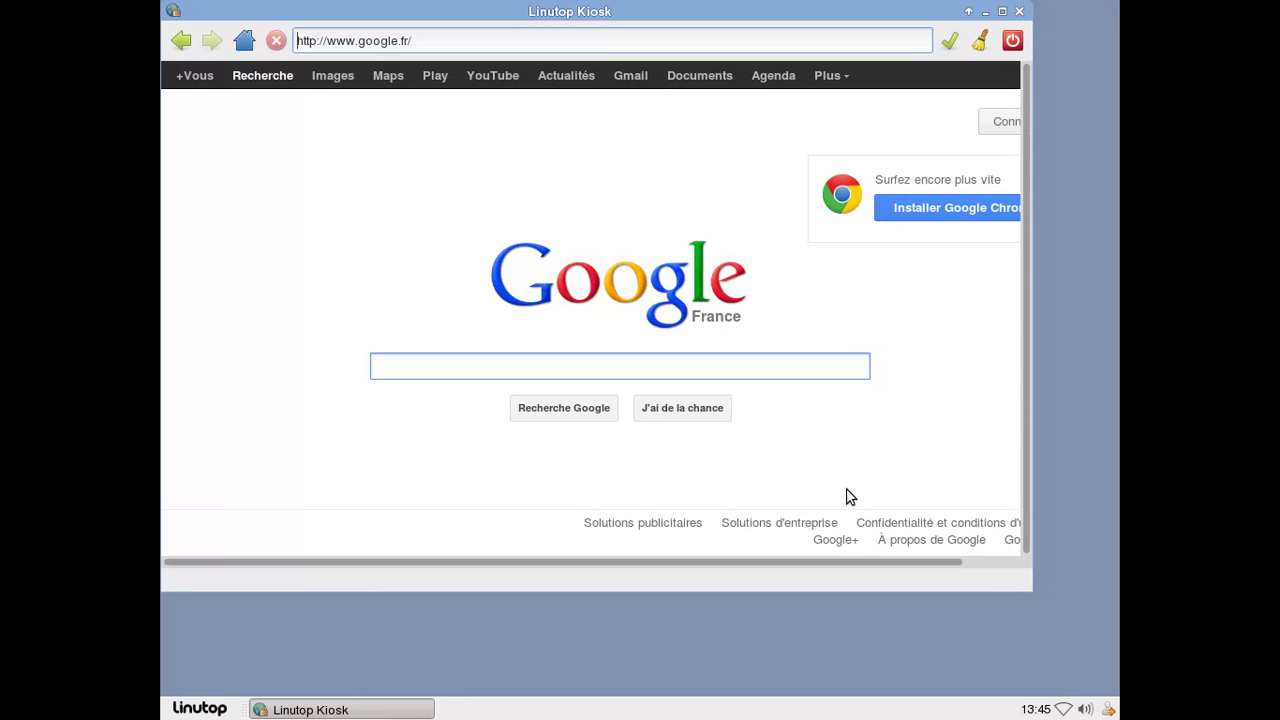
key(ctrl+a)
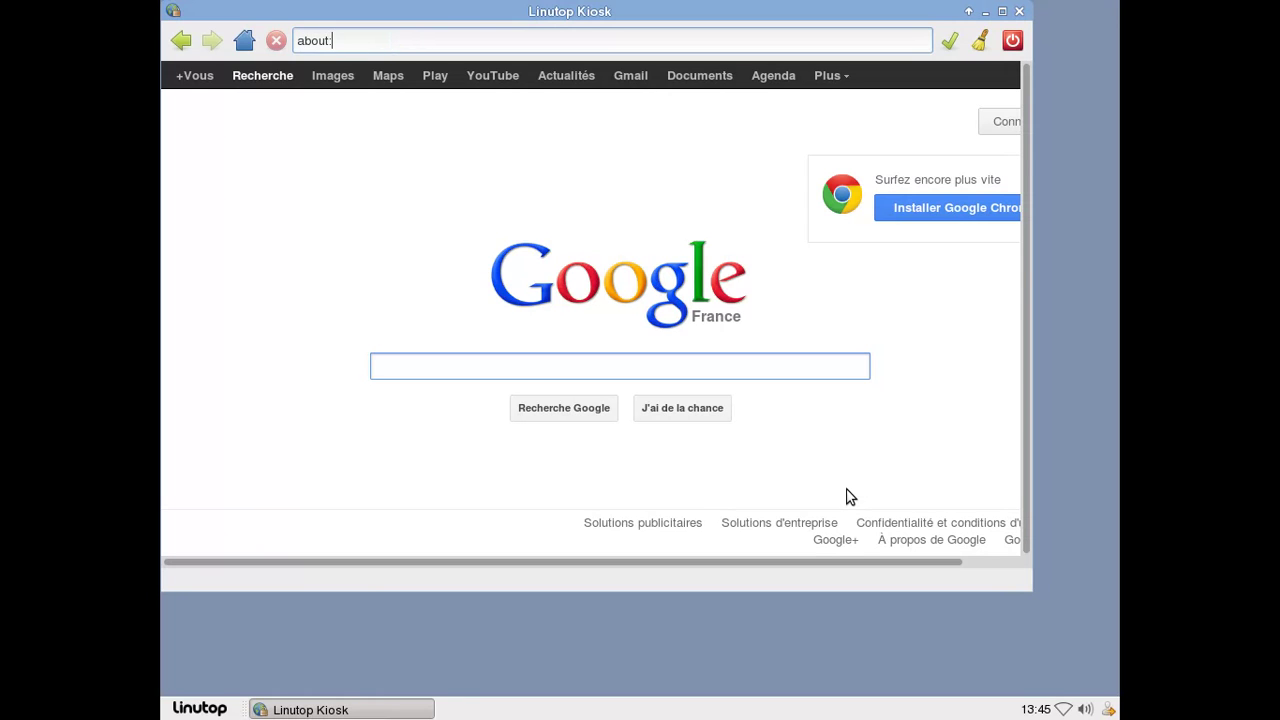
key(Return)
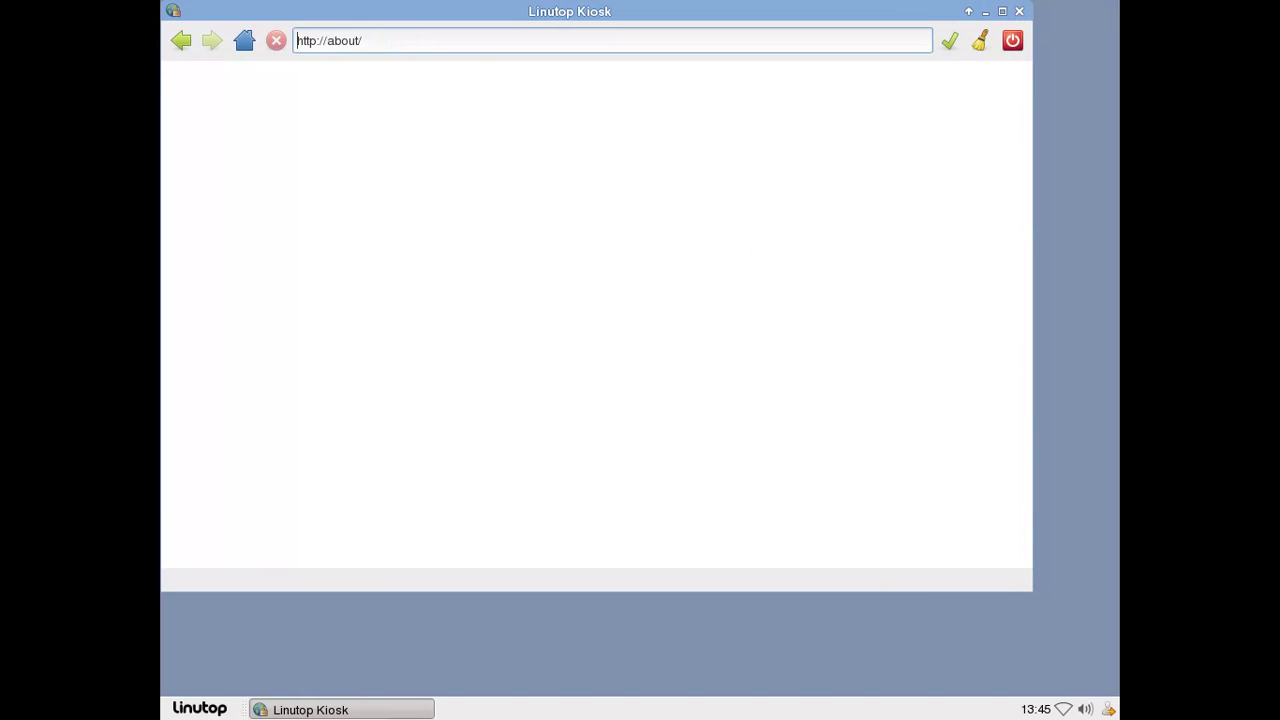
click(174, 44)
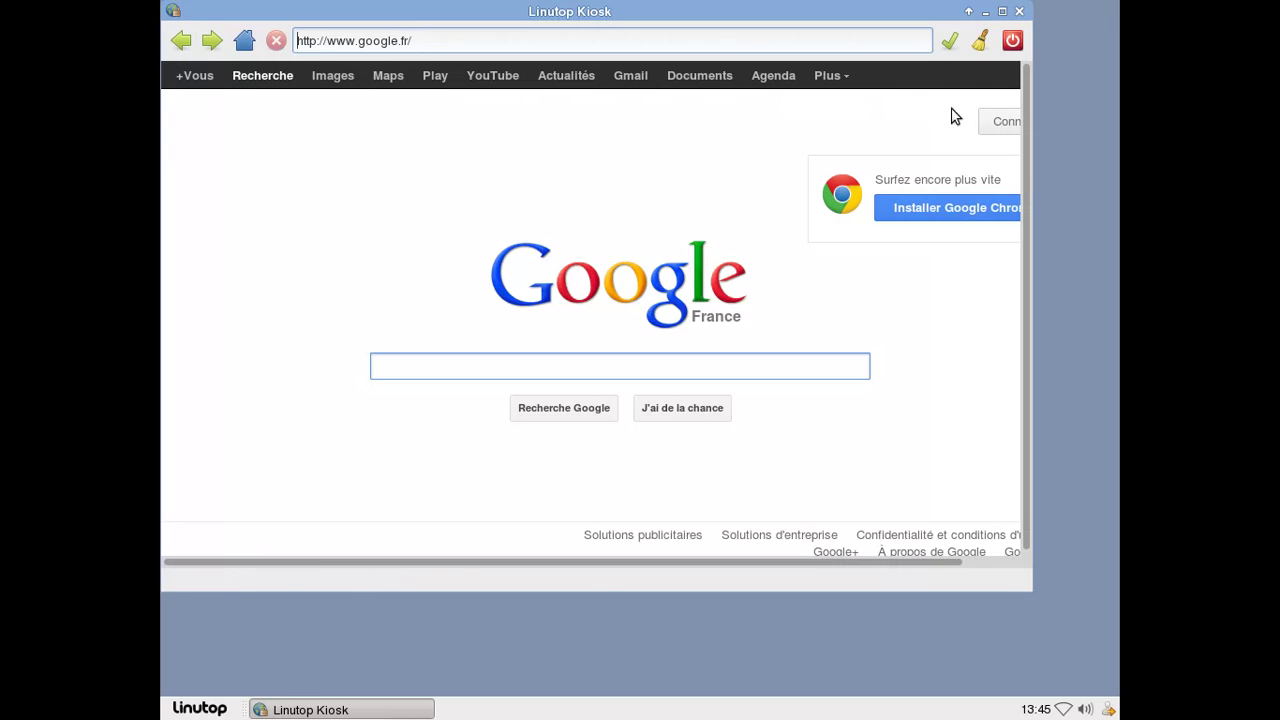
Sign in to Google via Connexion with the account's e-mail and password.
click(995, 121)
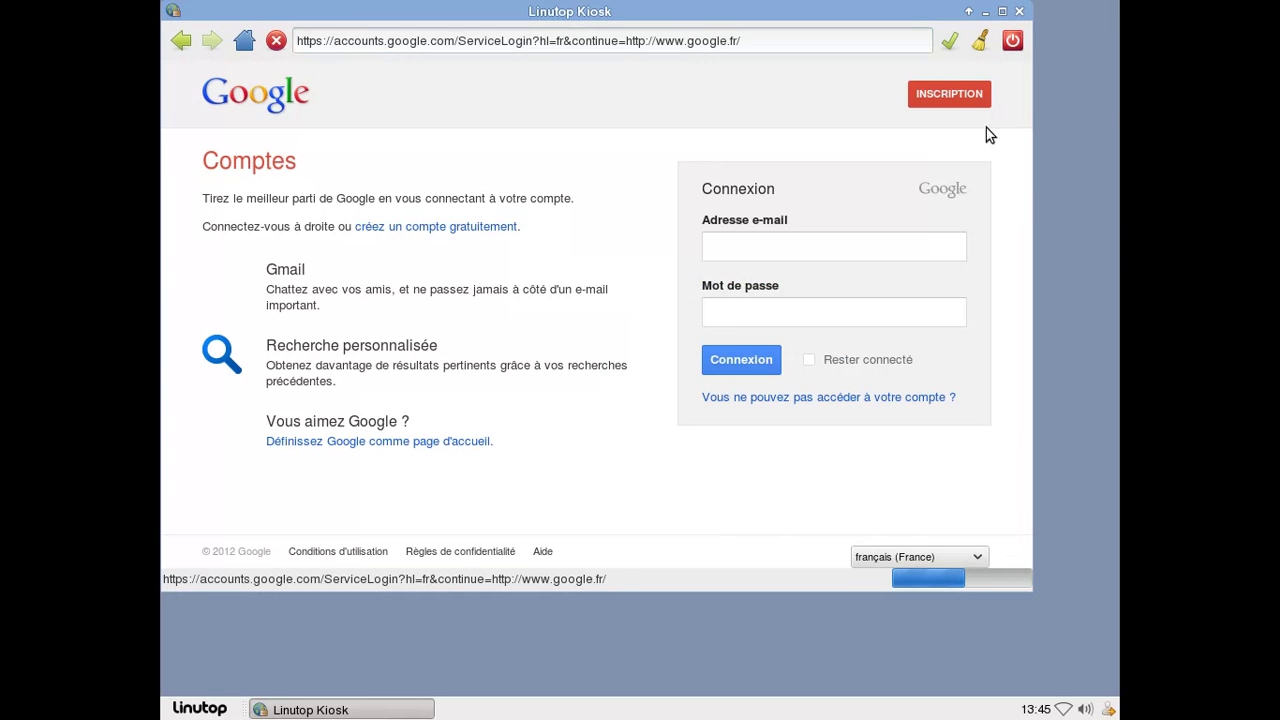
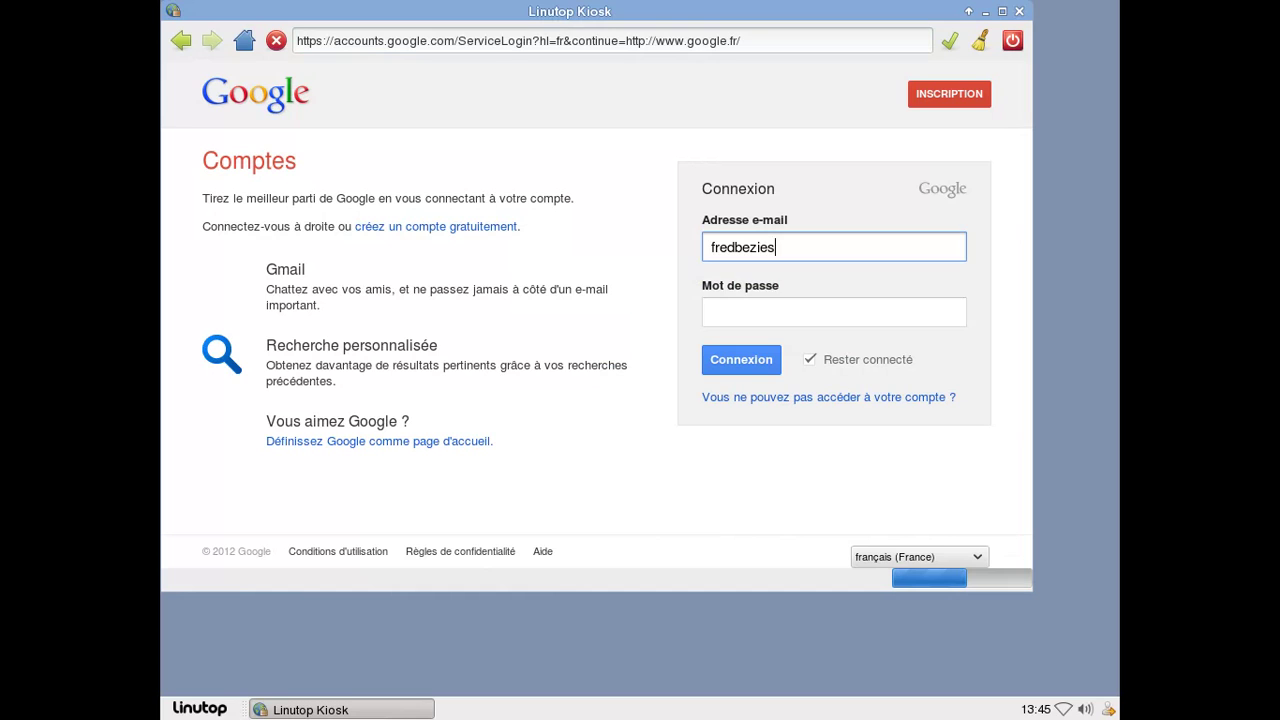
click(834, 312)
text(•••••)
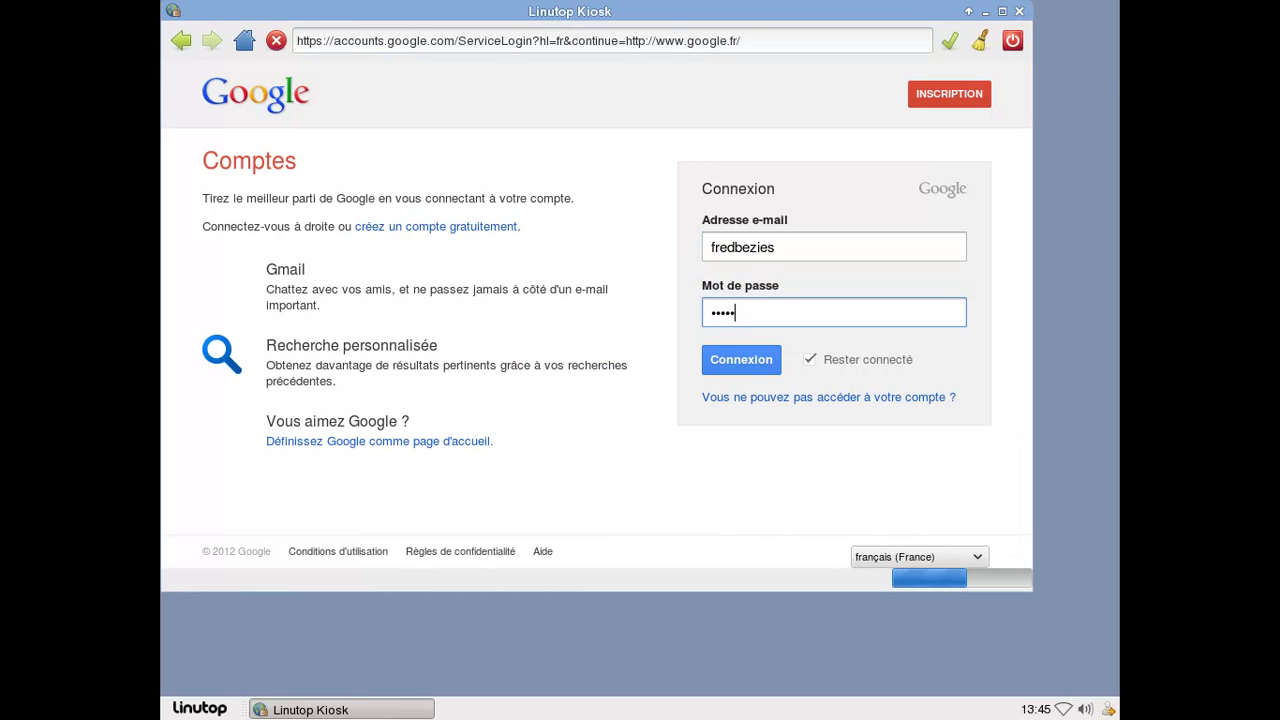
text(••••)
key(Return)
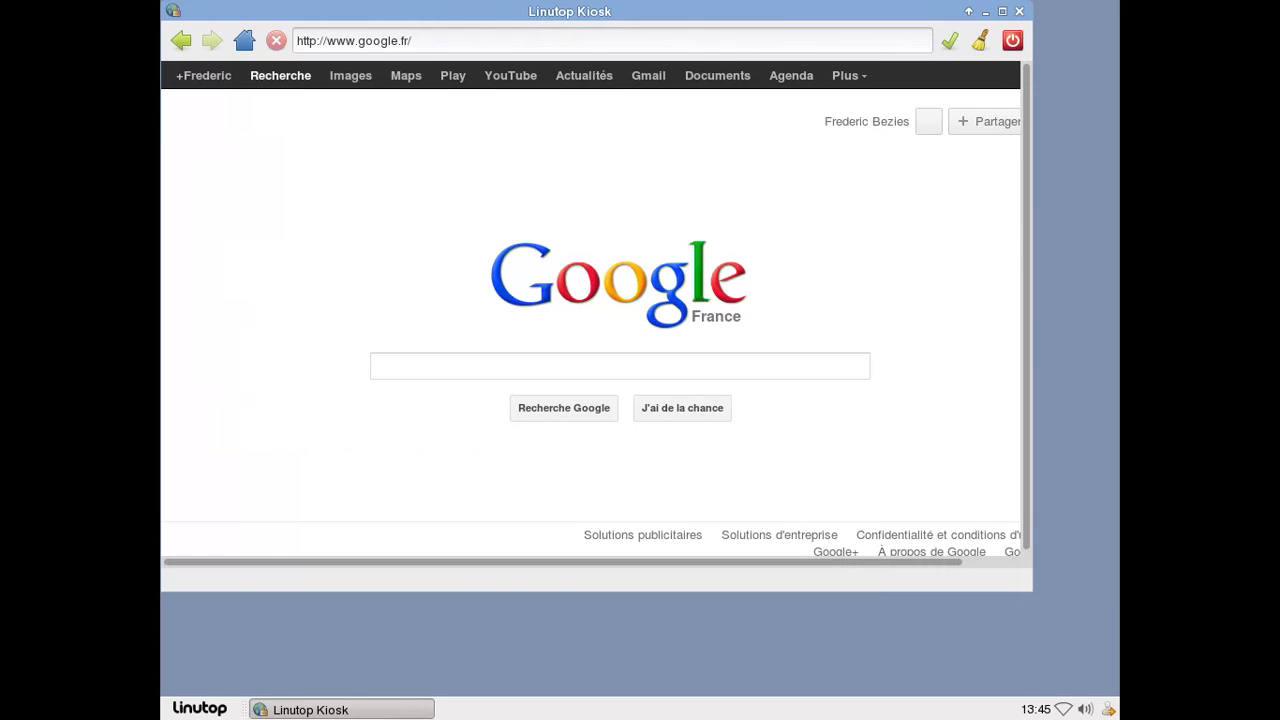
Try YouTube (Accès refusé), return to Google France, and open the Google+ notifications.
click(528, 77)
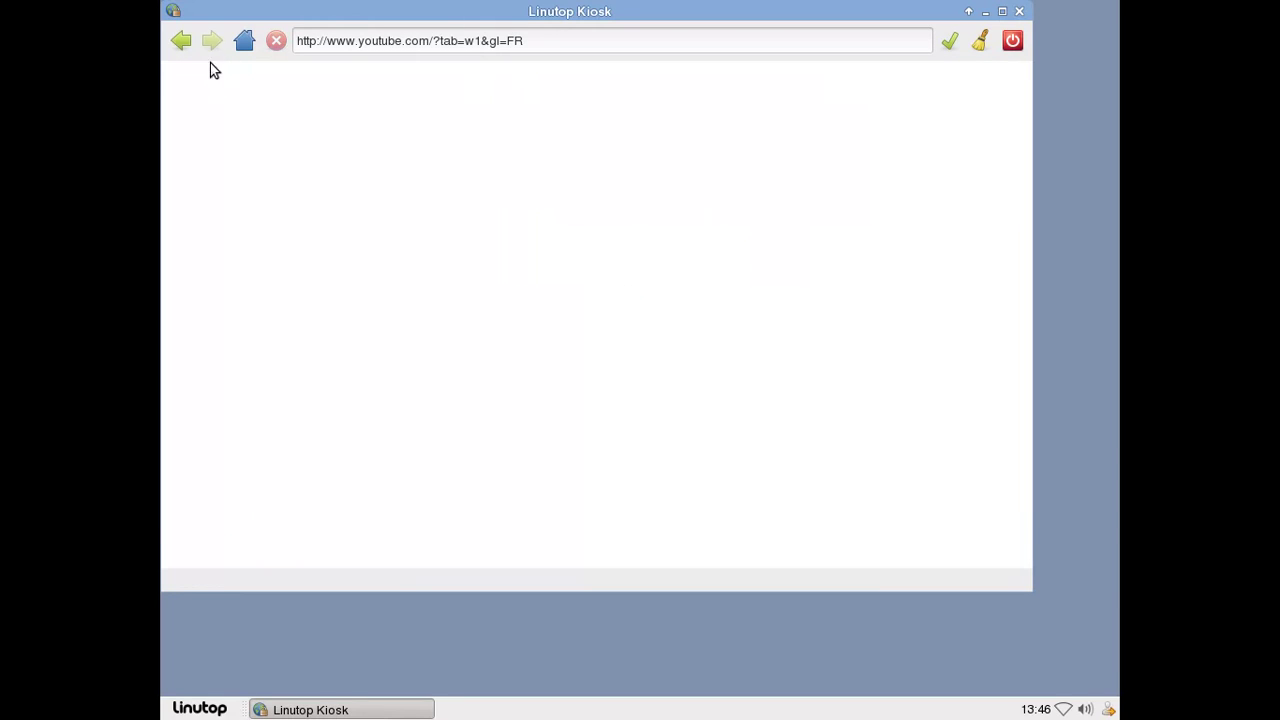
click(181, 40)
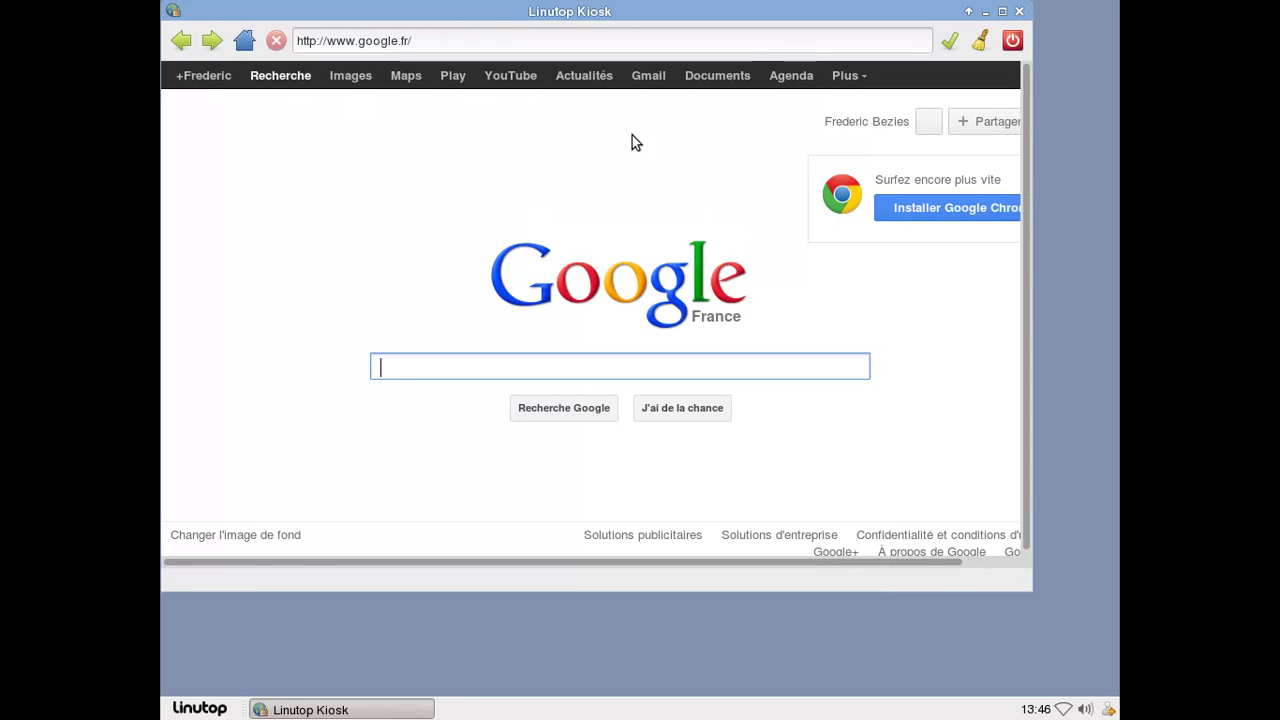
click(926, 124)
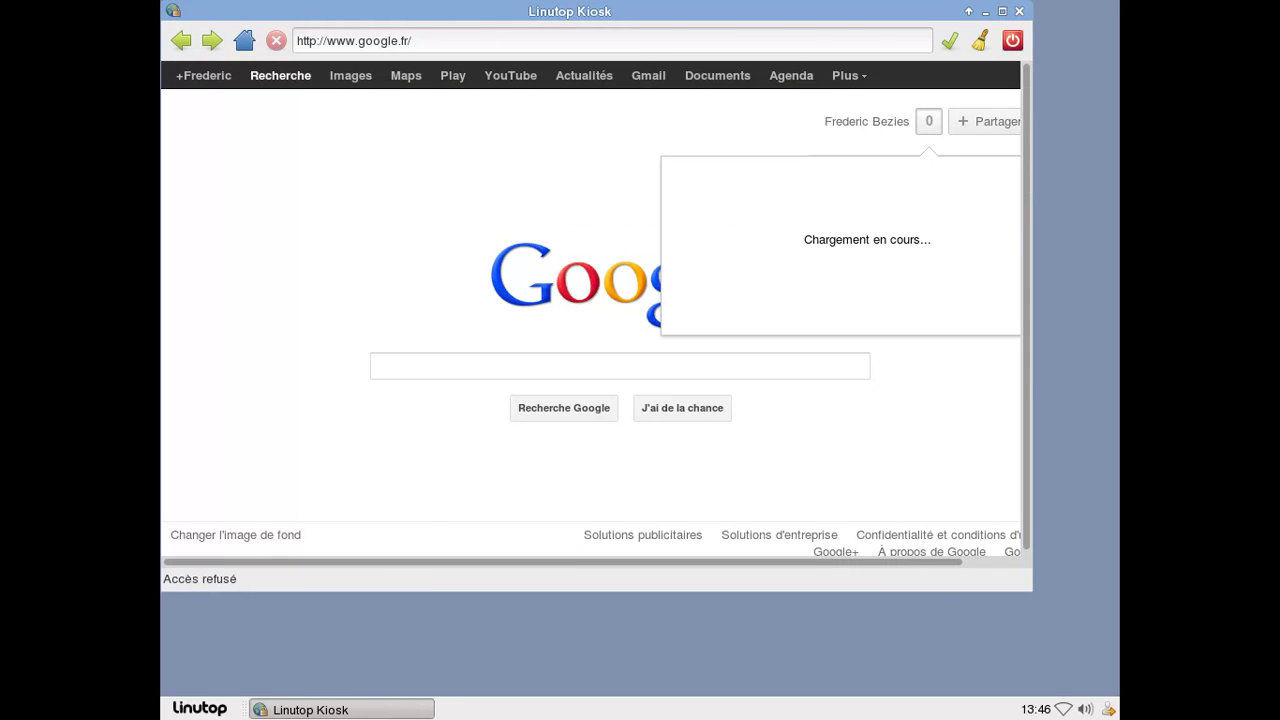
Clear browsing data, end the kiosk web session with Oui, and close the kiosk window.
click(980, 40)
click(1012, 40)
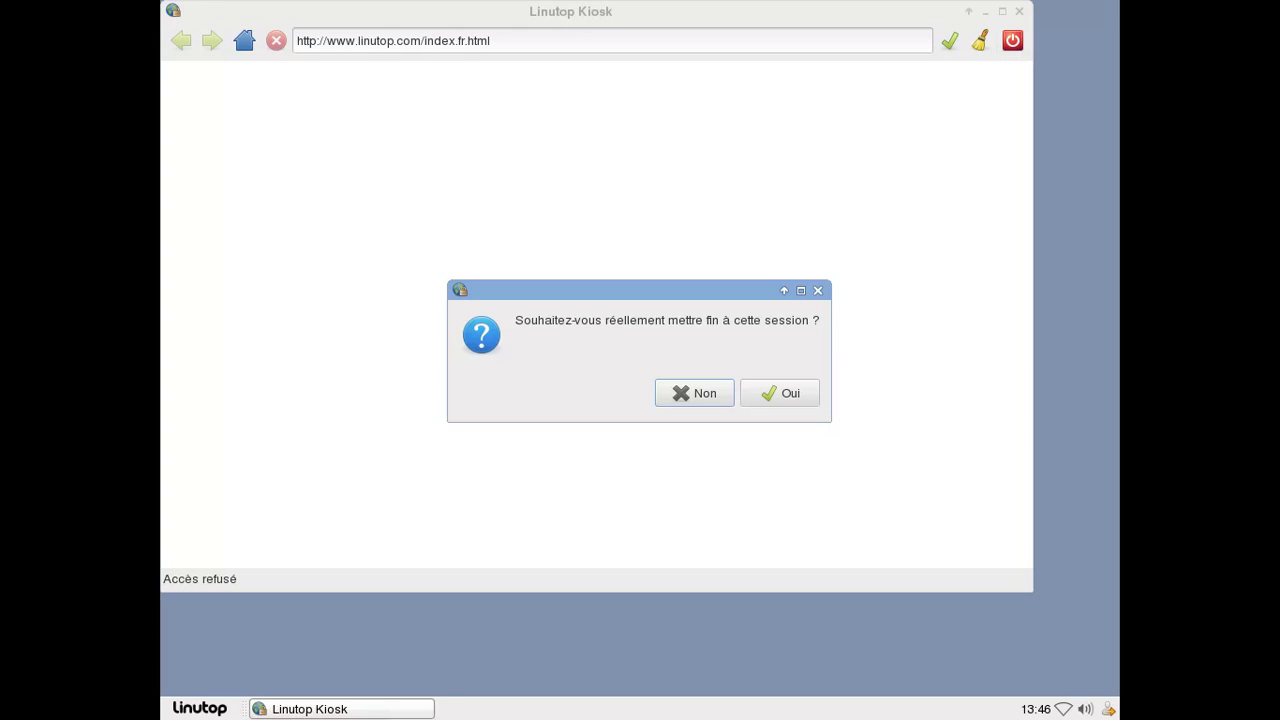
click(772, 391)
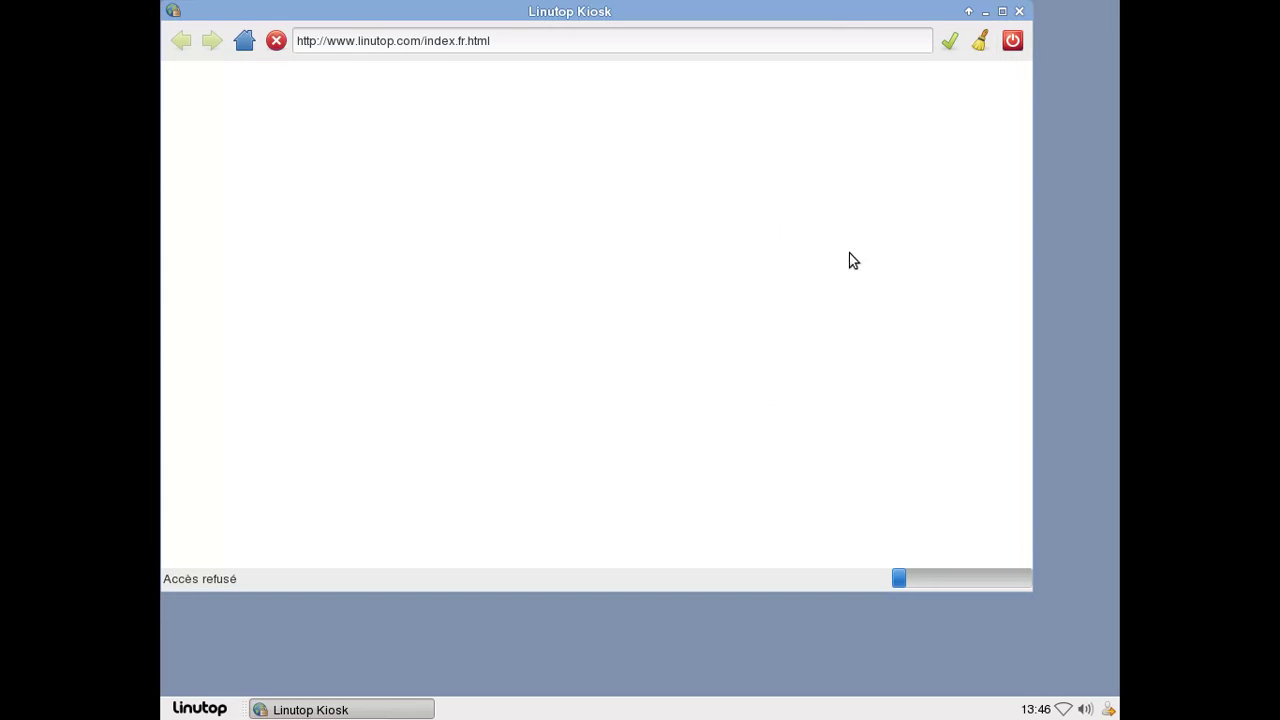
click(1018, 11)
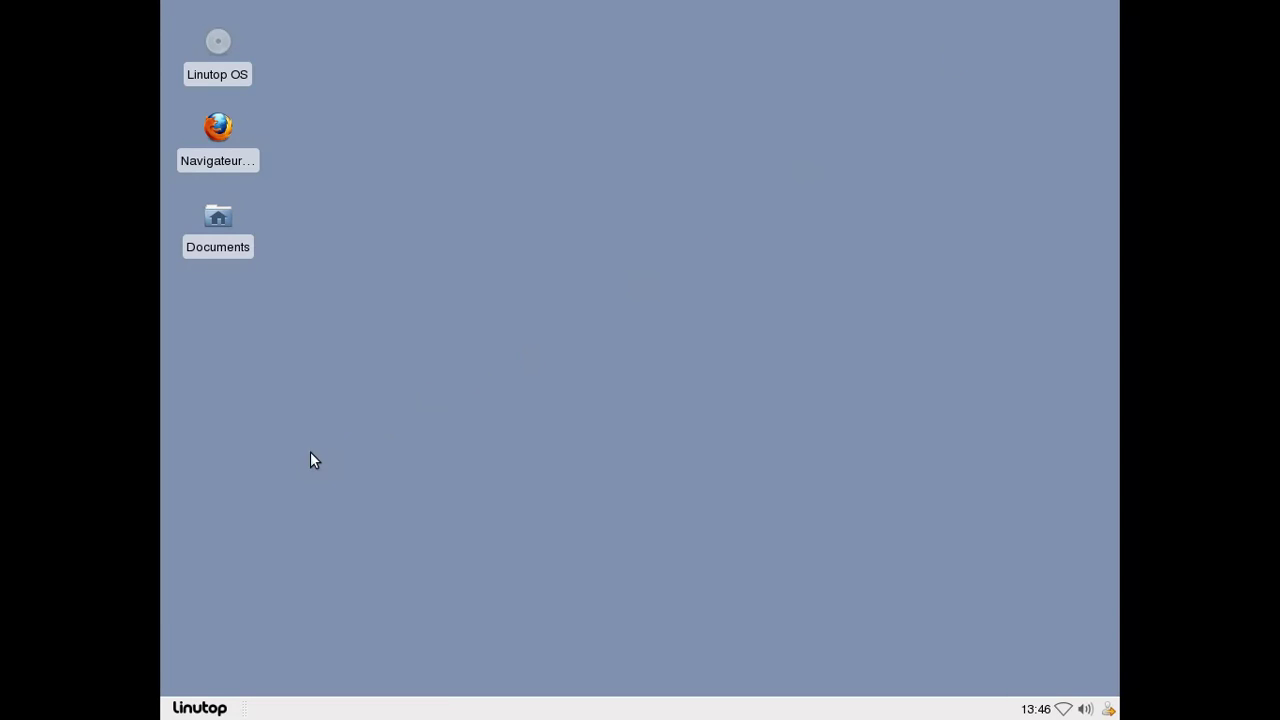
click(200, 708)
mouse_move(300, 464)
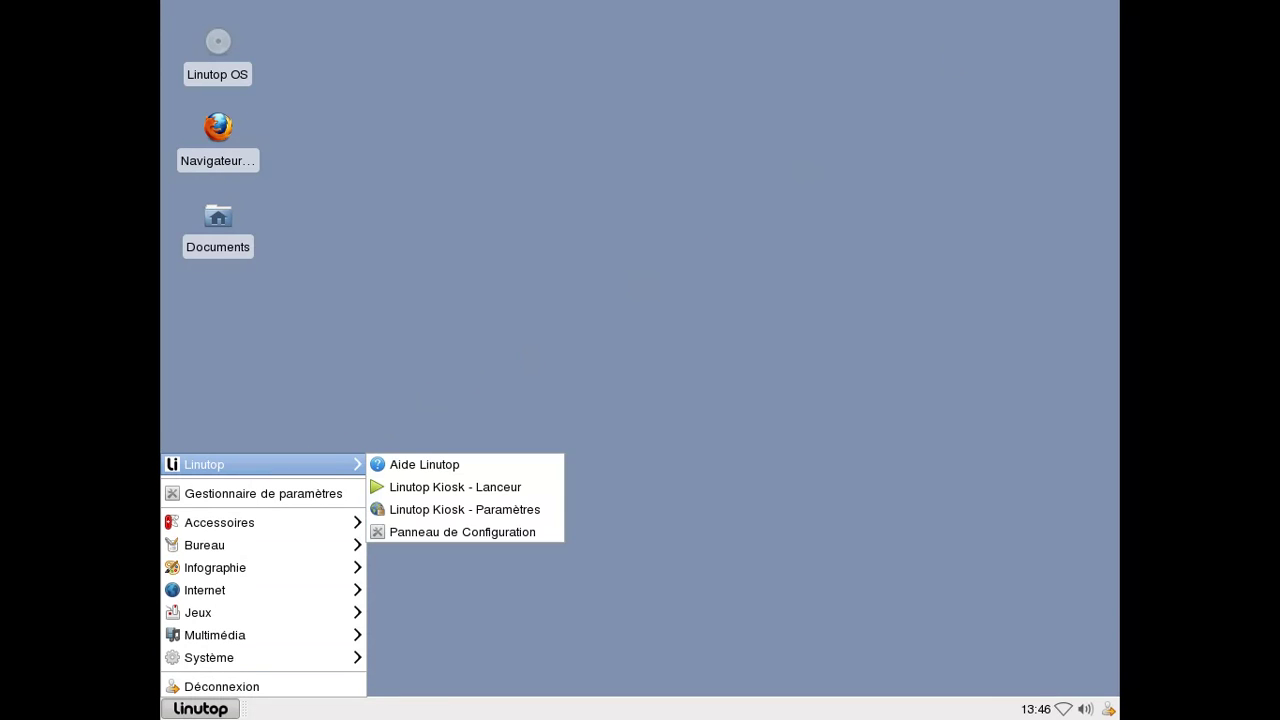
Review the Web Kiosk whitelist, cancel adding a URL, keep Whitelist, and exit with Annuler.
click(446, 510)
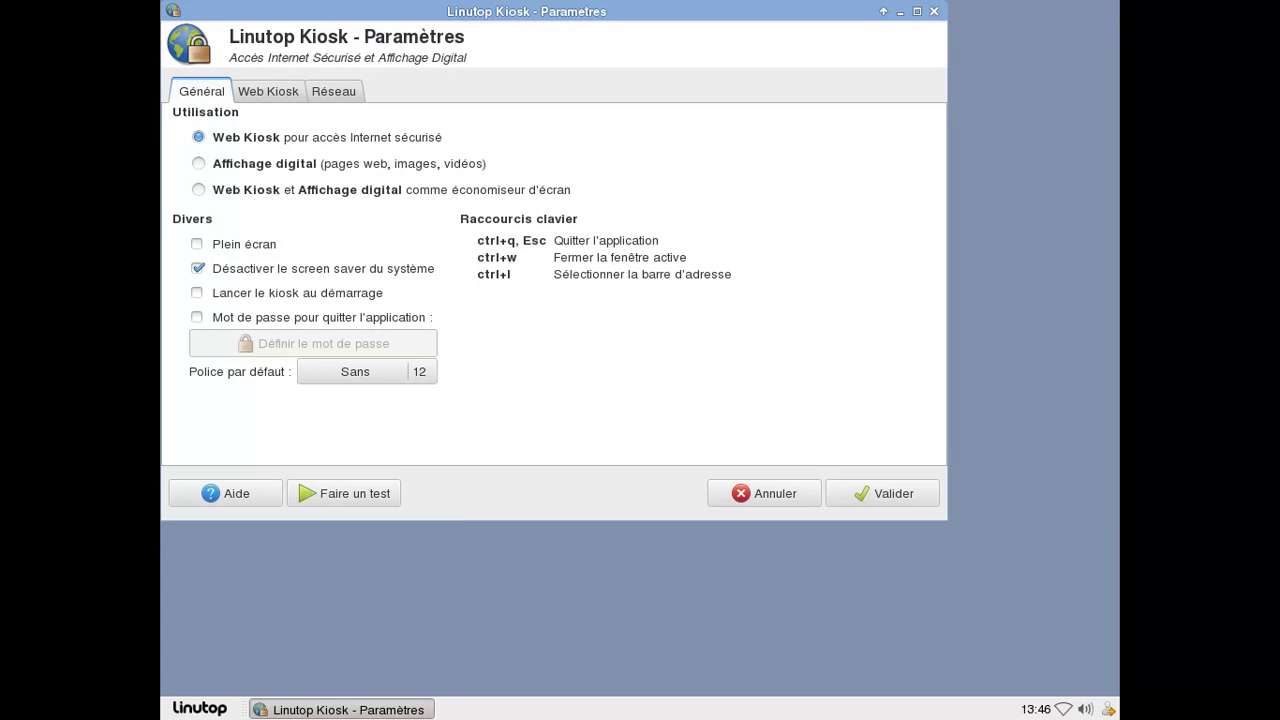
click(290, 90)
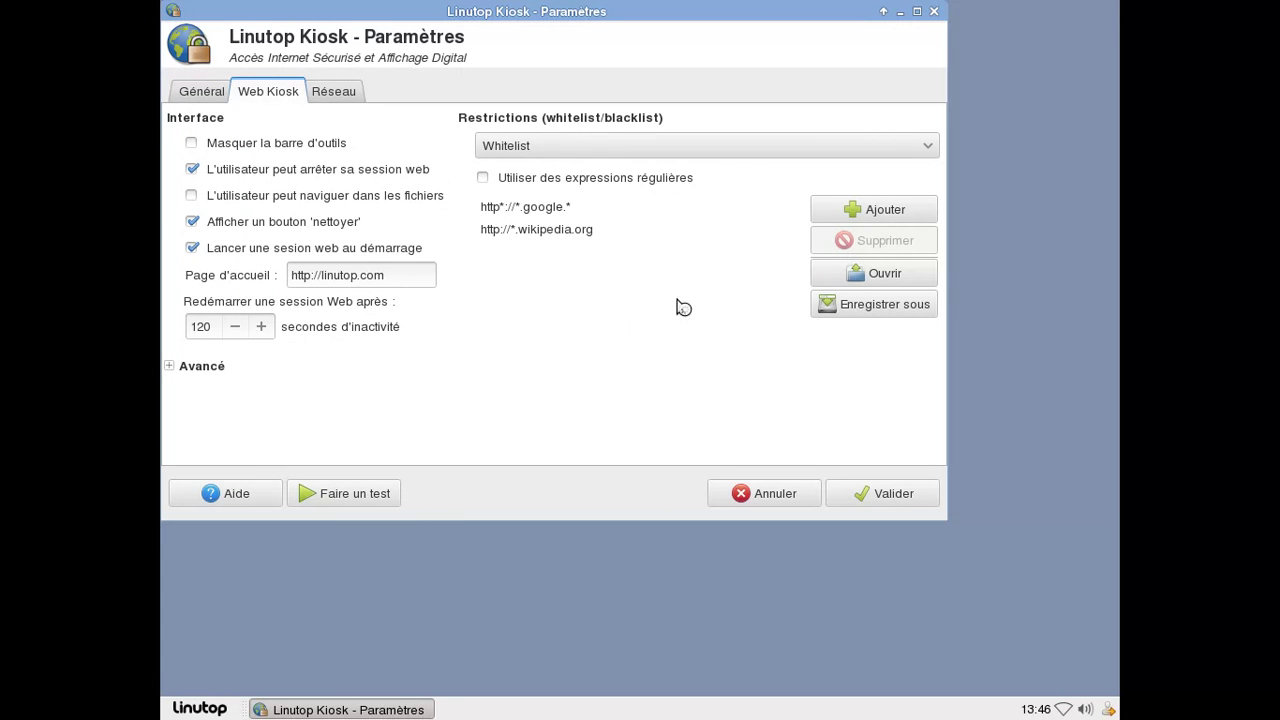
click(852, 212)
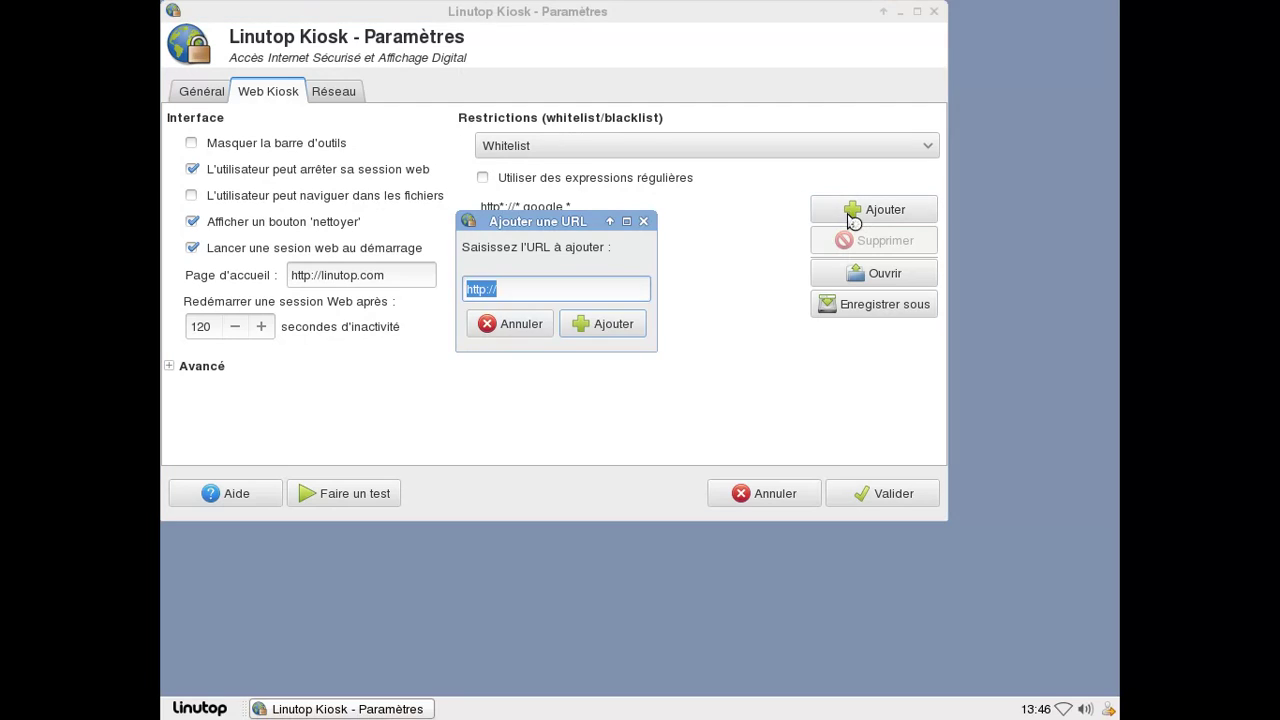
click(644, 222)
click(610, 152)
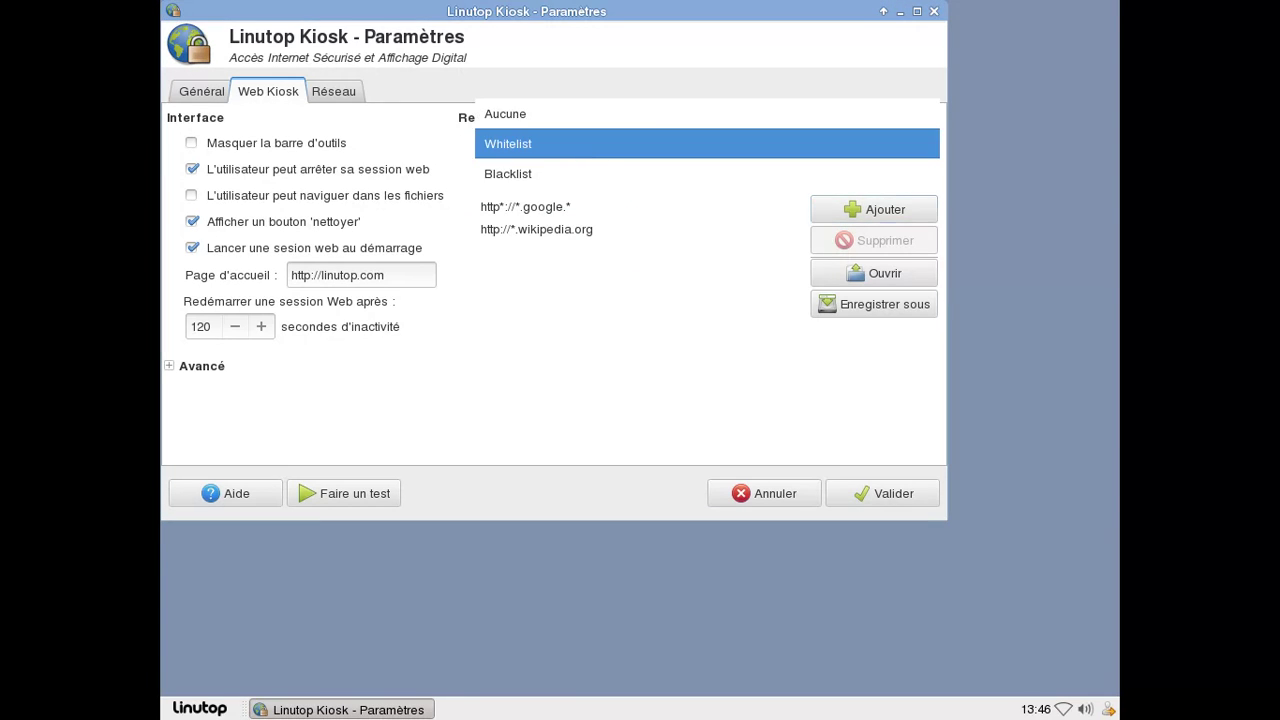
click(583, 150)
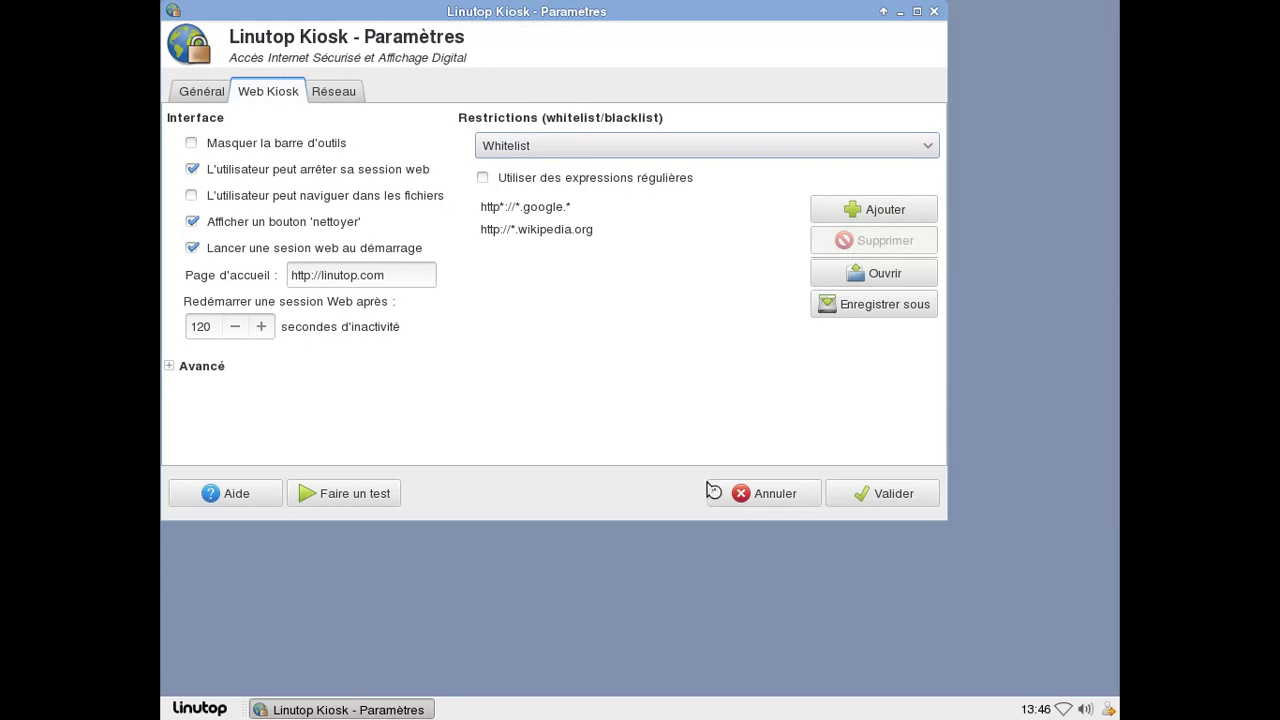
click(744, 497)
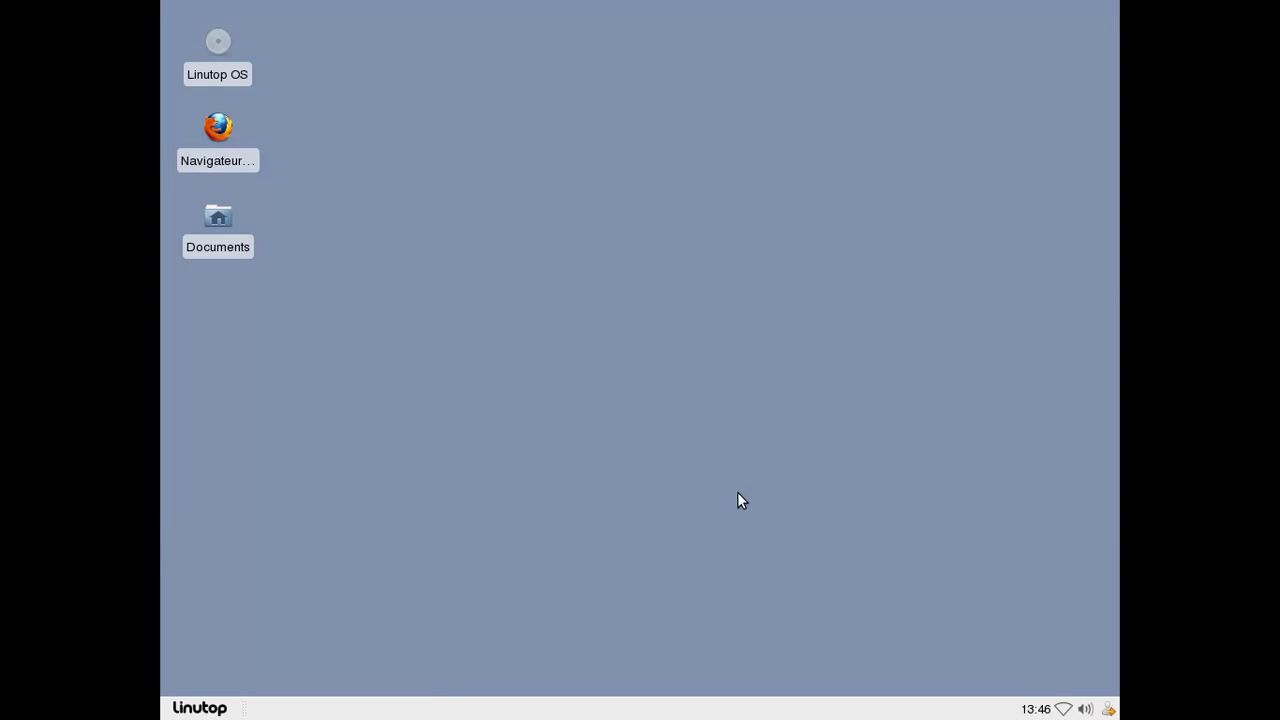
Launch Firefox and check its version (14.0.1) in the About Firefox window.
double_click(247, 160)
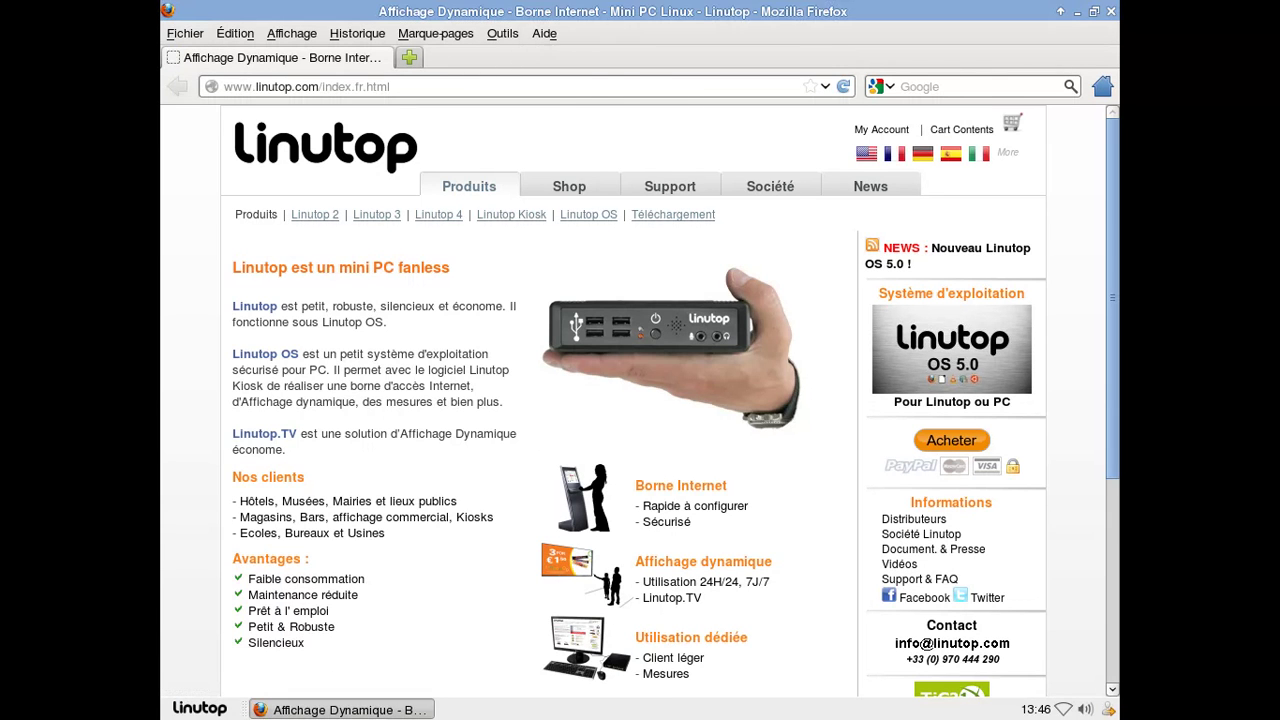
click(543, 34)
click(588, 179)
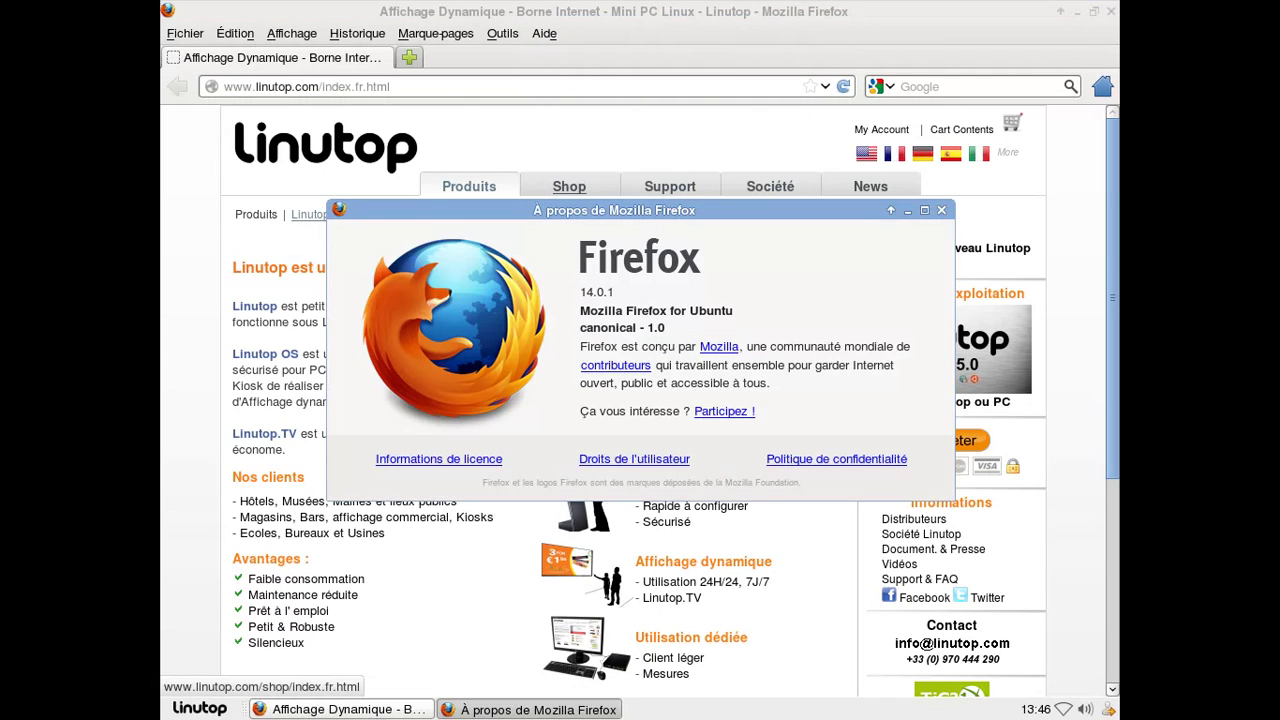
click(942, 211)
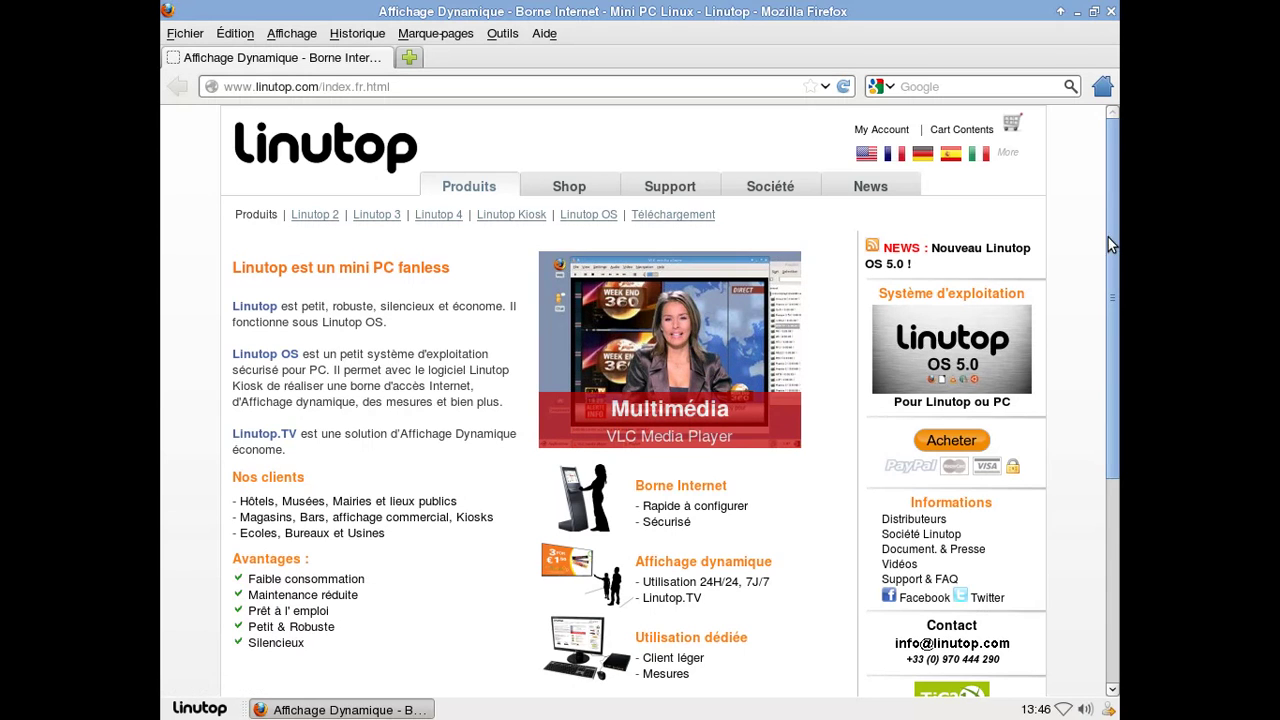
Scroll through the linutop.com home page, then close Firefox.
drag(1108, 237, 1116, 451)
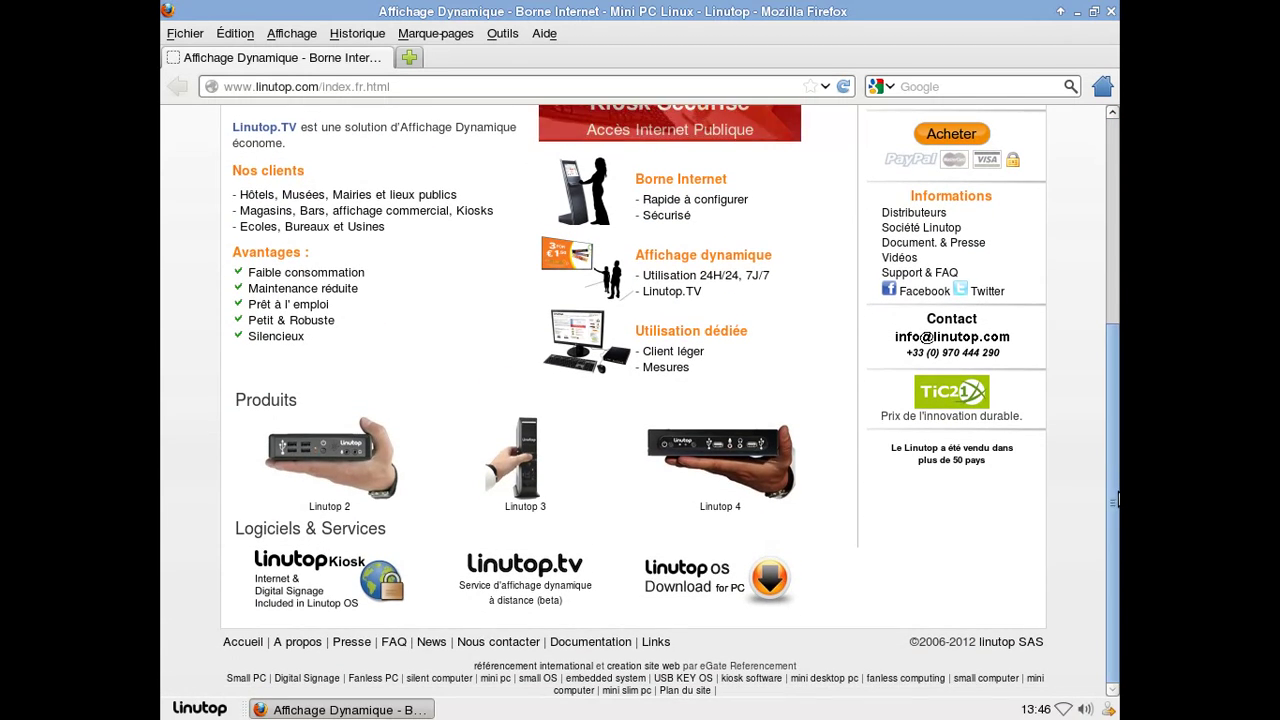
drag(1116, 500, 1067, 193)
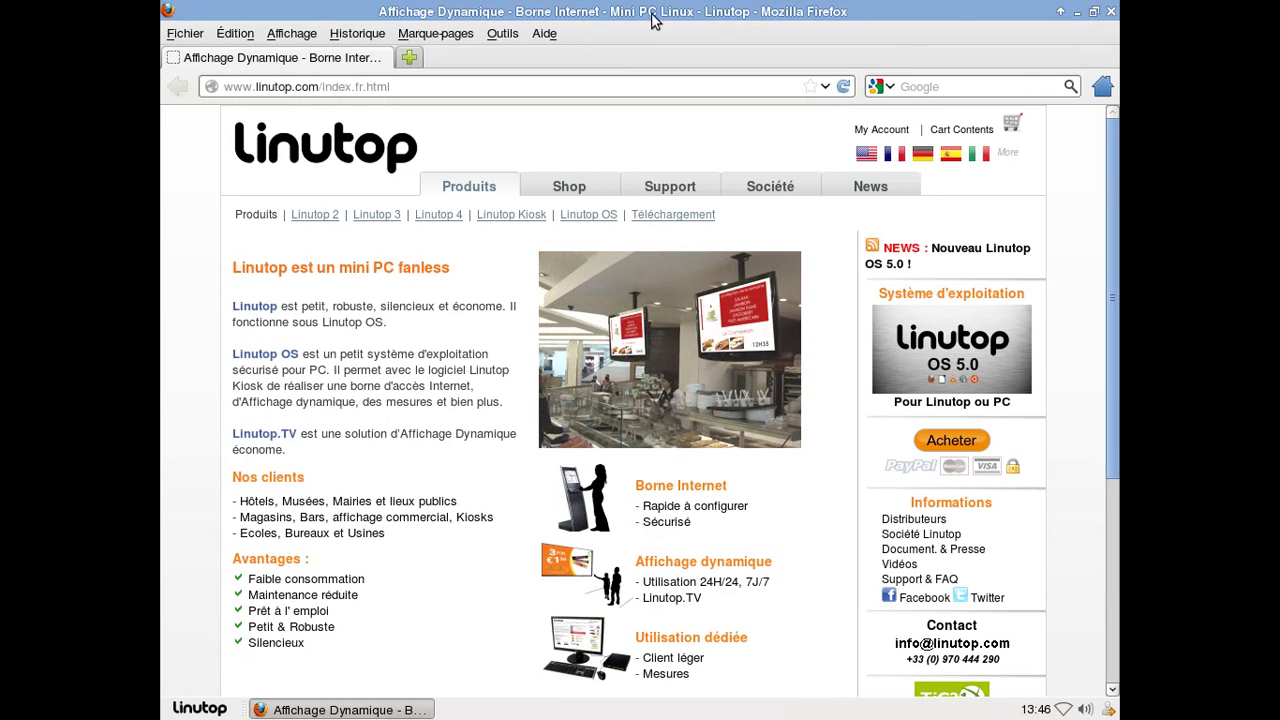
click(1110, 11)
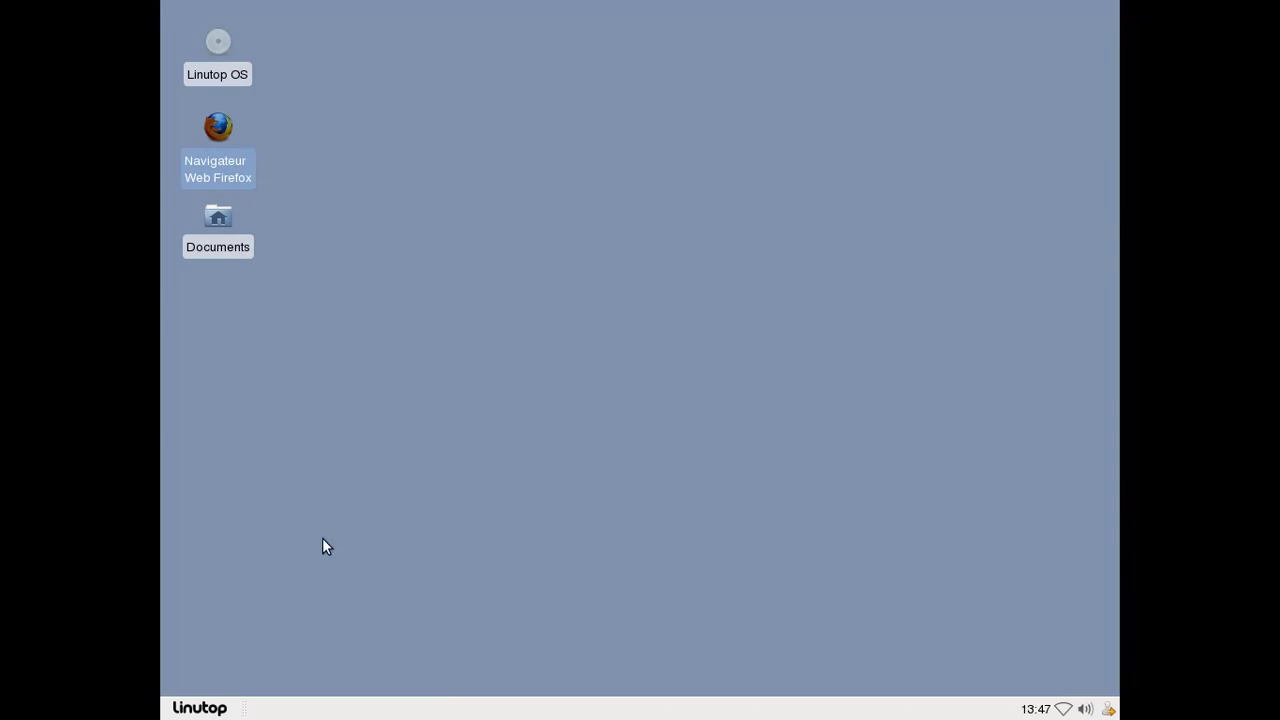
In the Linutop configuration panel, make Web Kiosk Linutop the startup application, view Sécurité, and close.
click(200, 708)
mouse_move(286, 468)
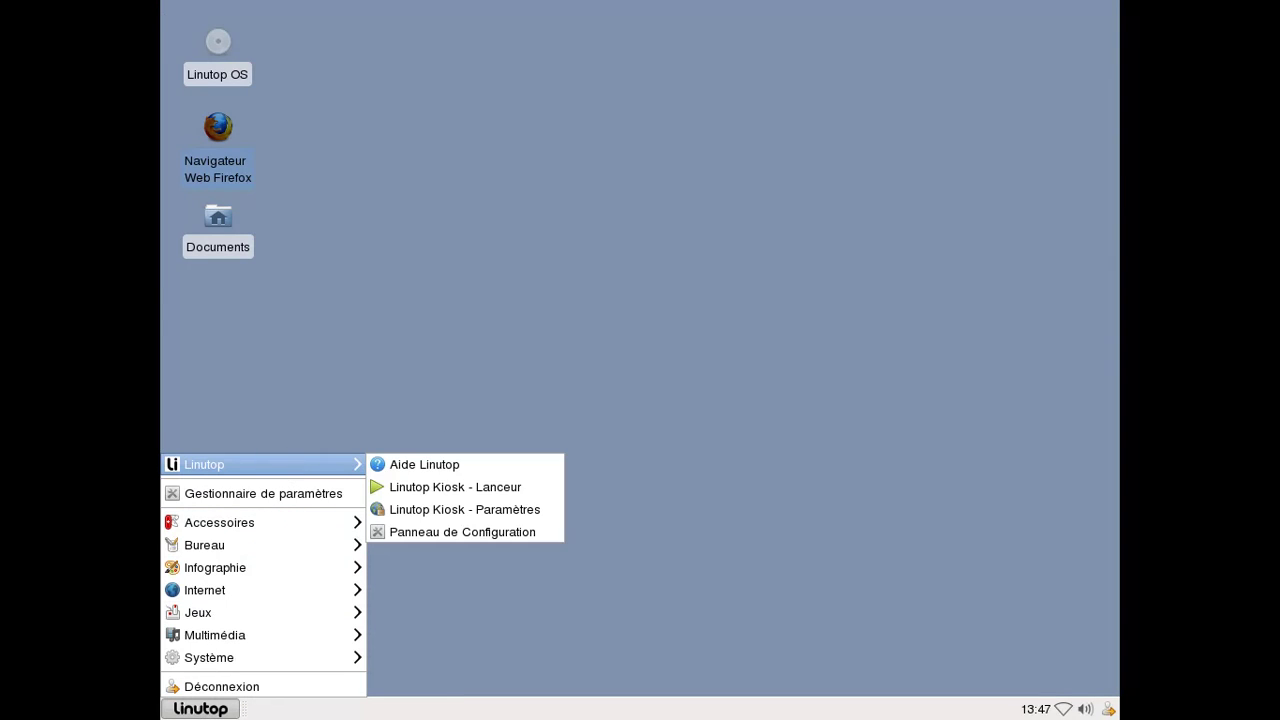
click(504, 531)
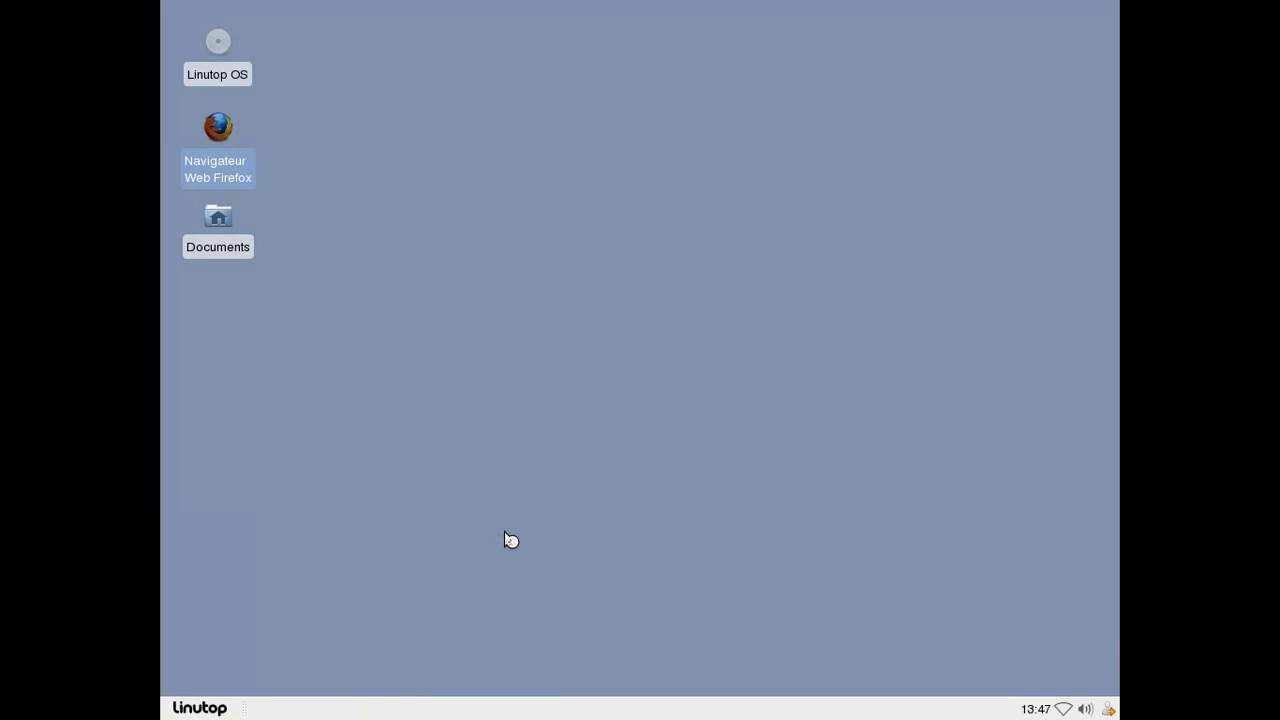
click(620, 442)
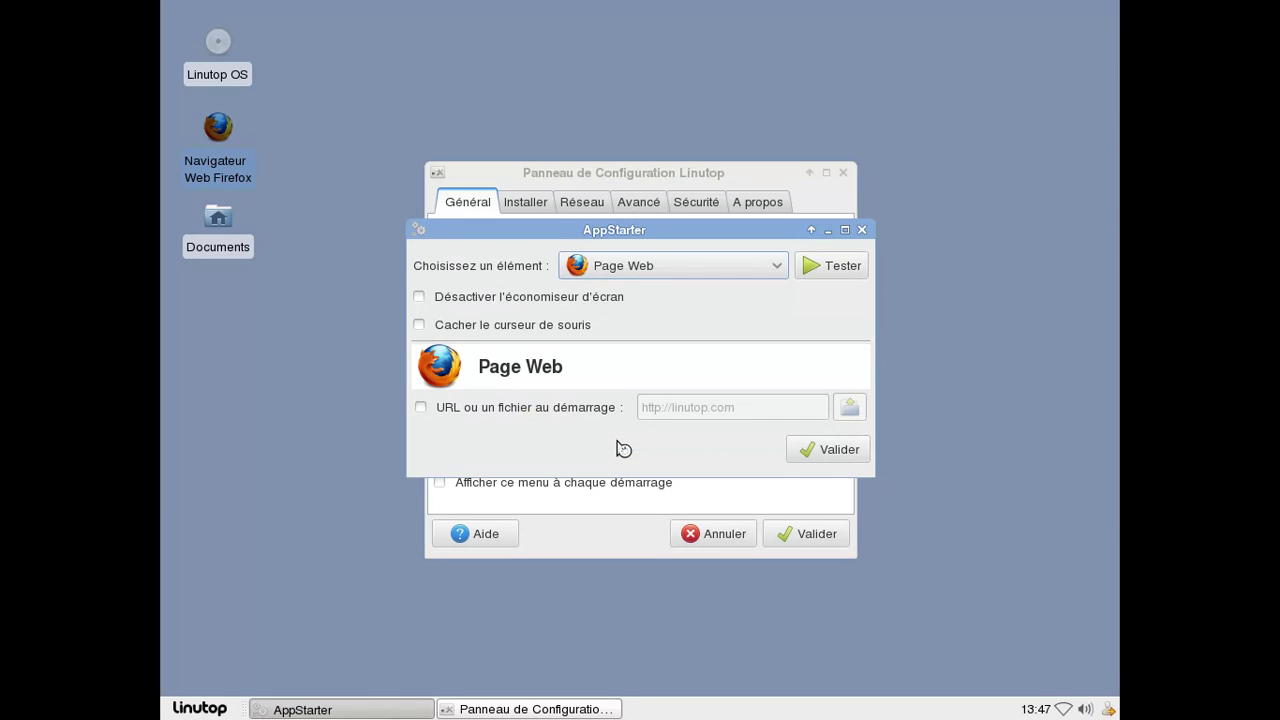
click(609, 267)
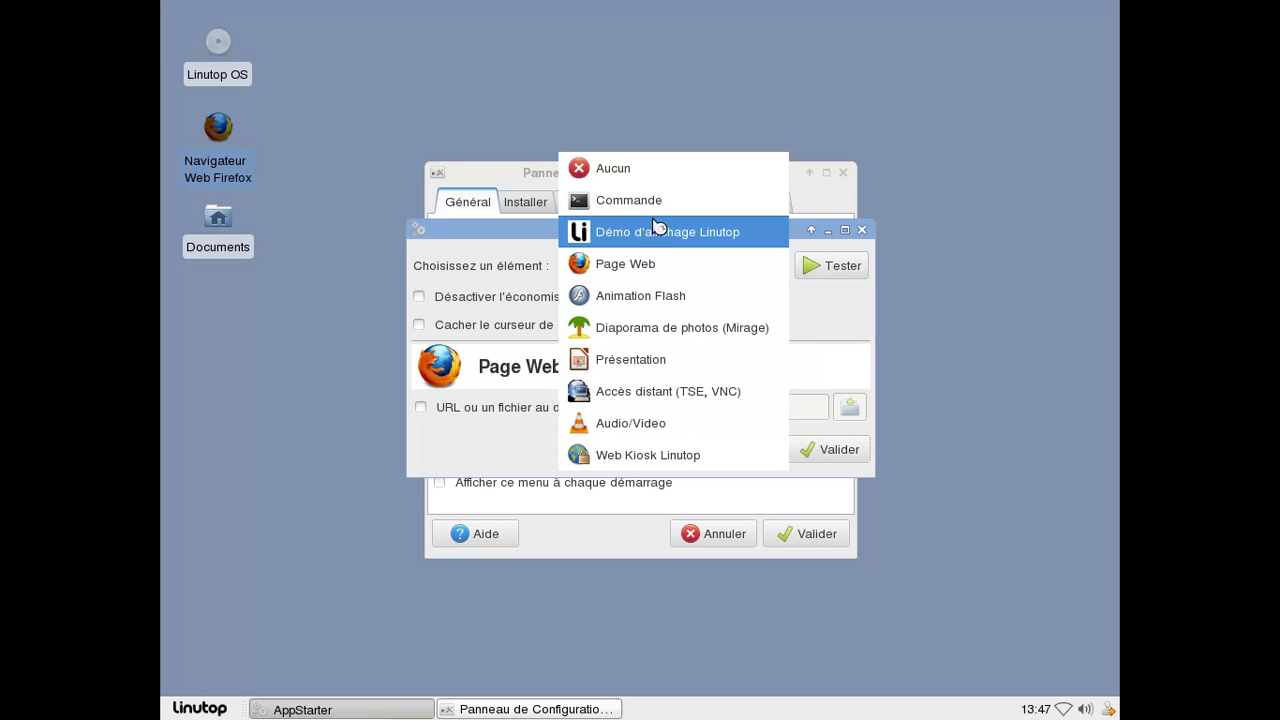
click(689, 468)
click(818, 458)
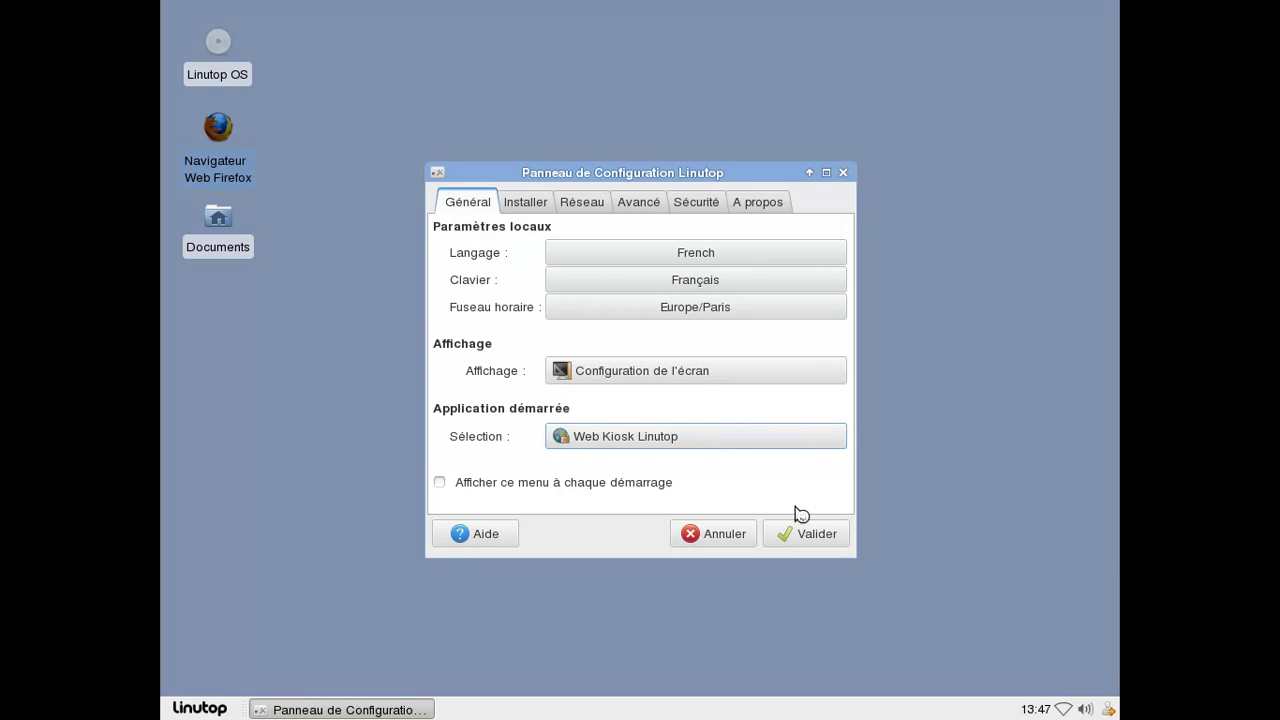
click(693, 210)
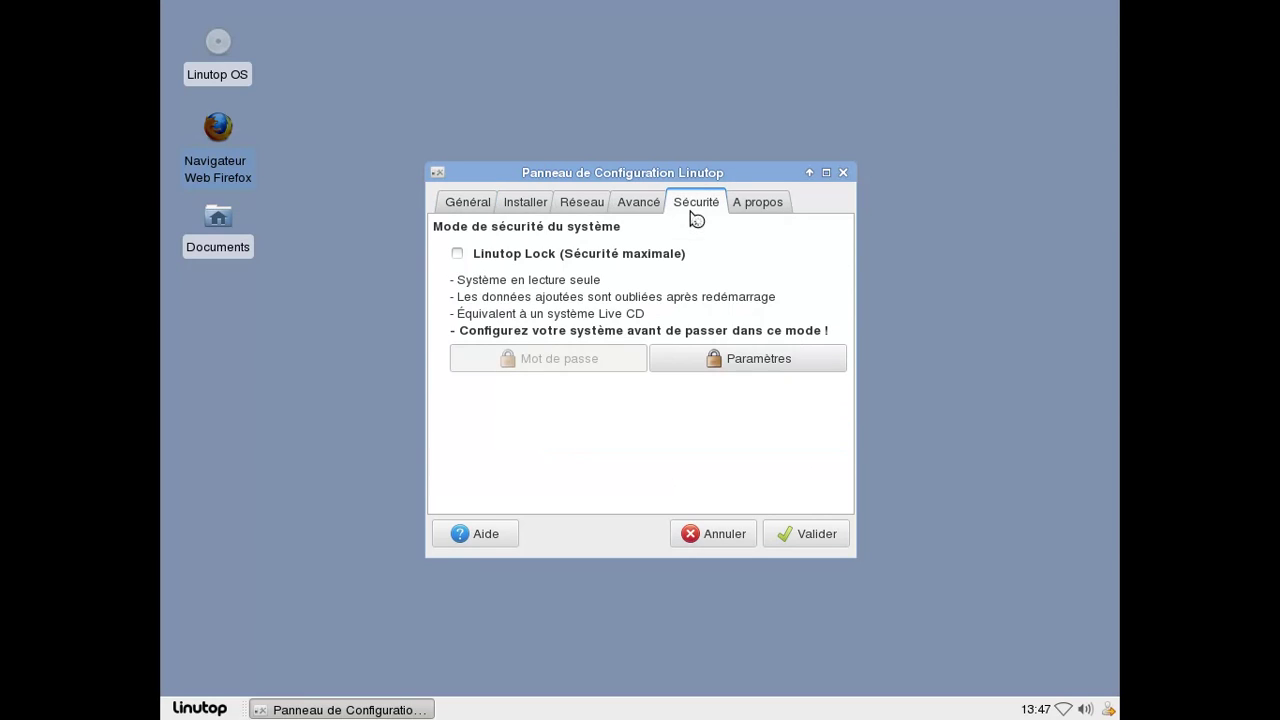
click(843, 173)
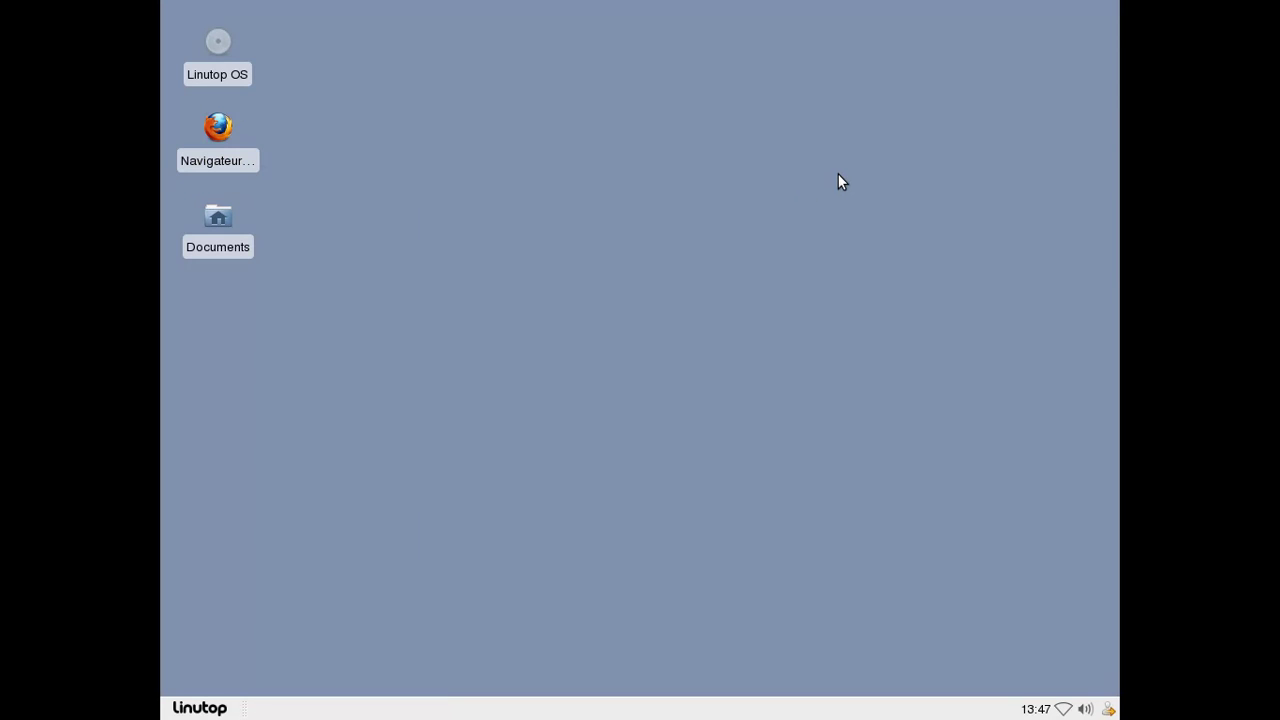
Launch GNU Paint from the Infographie section of the Linutop menu.
click(200, 708)
mouse_move(237, 656)
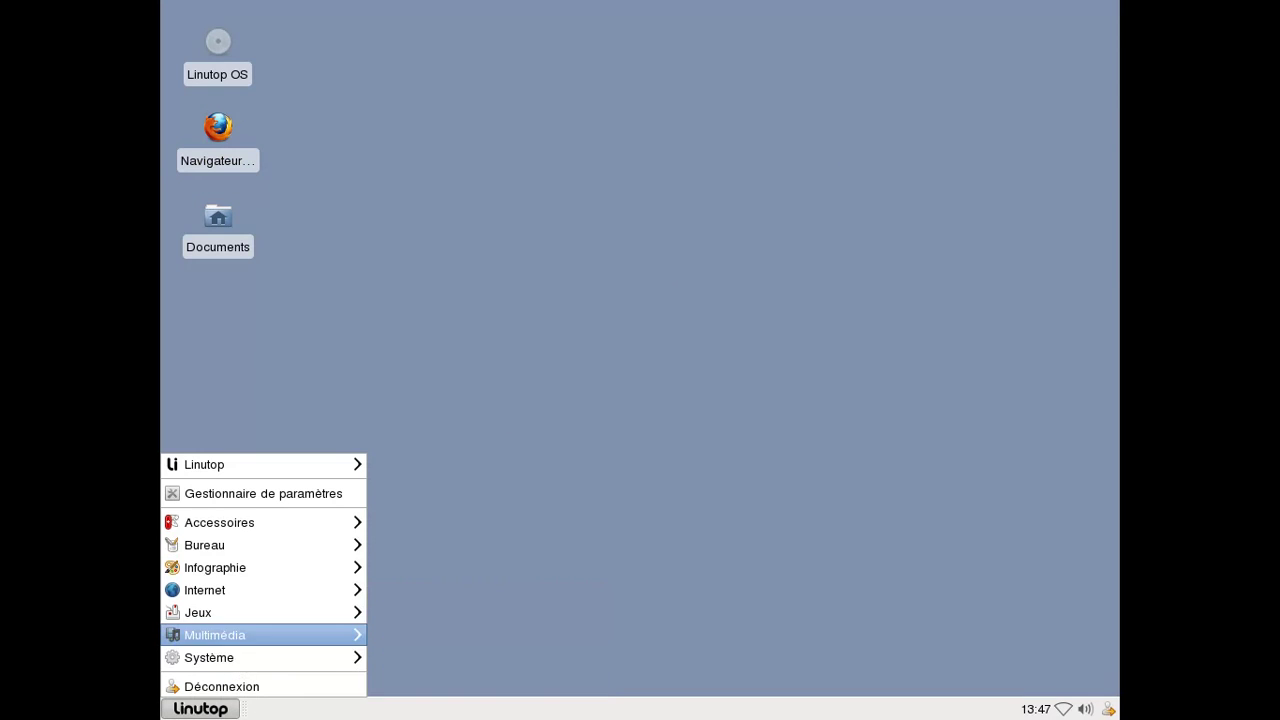
mouse_move(240, 612)
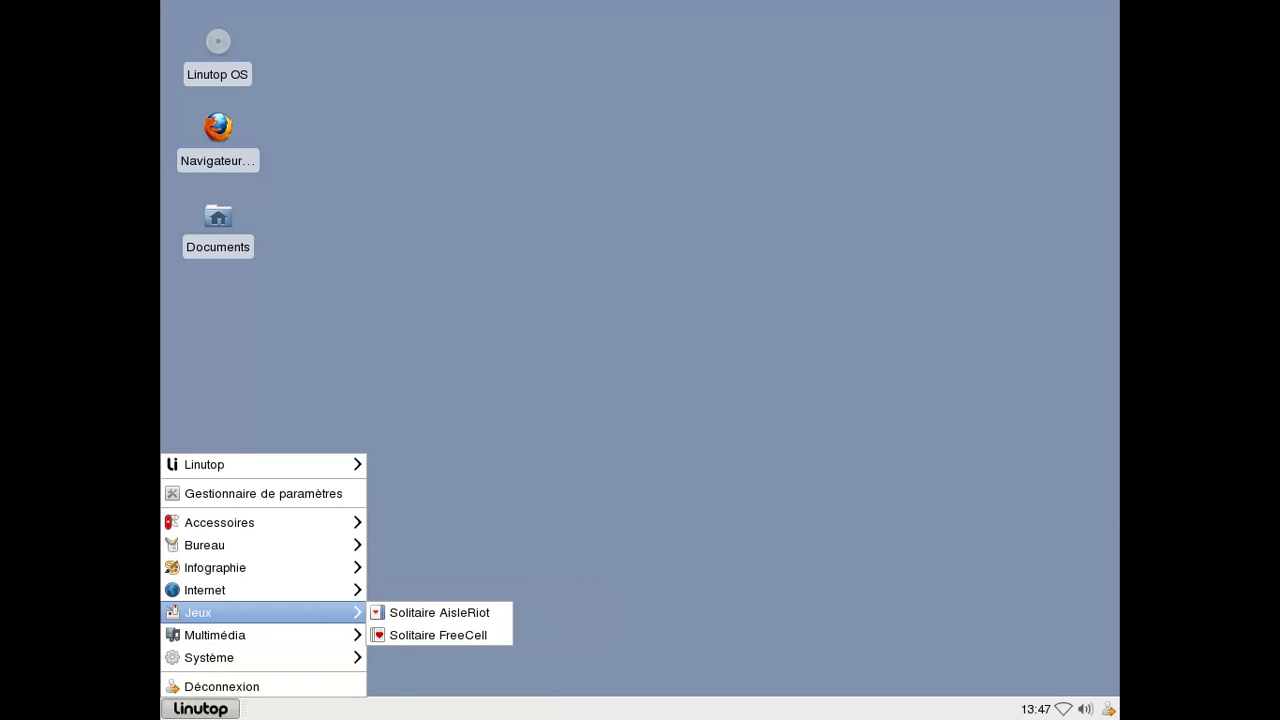
mouse_move(245, 590)
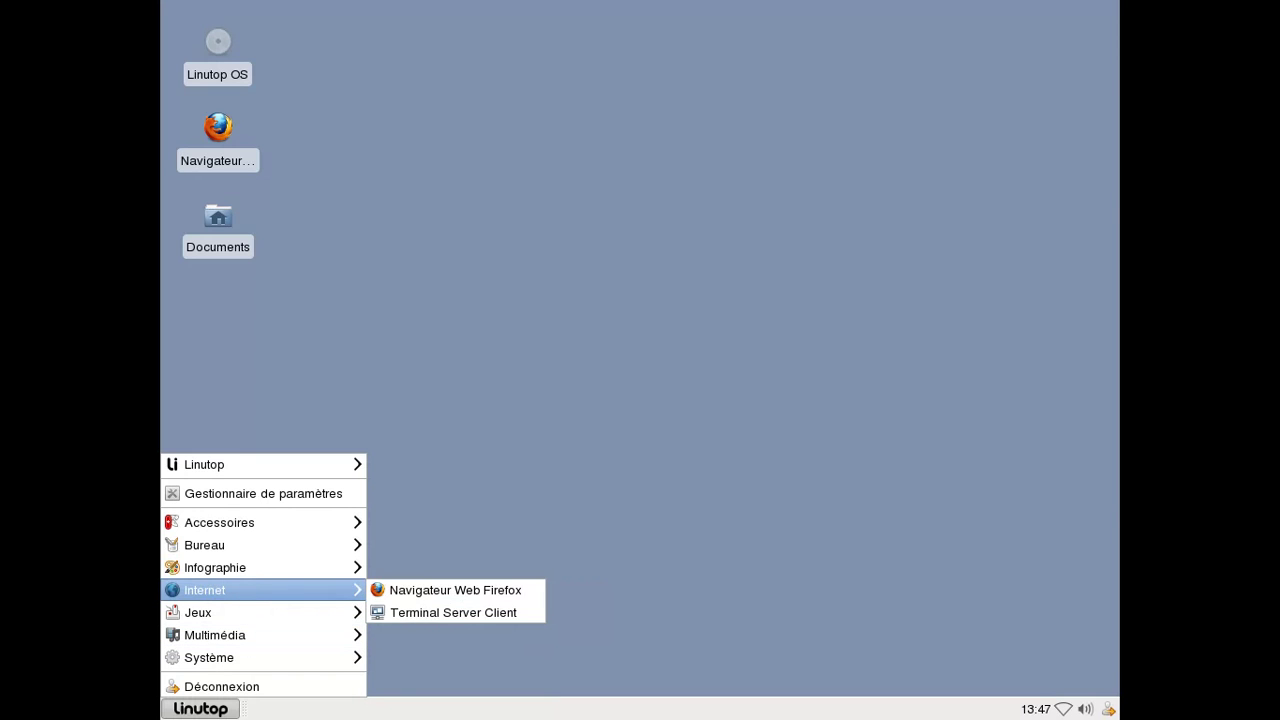
mouse_move(245, 567)
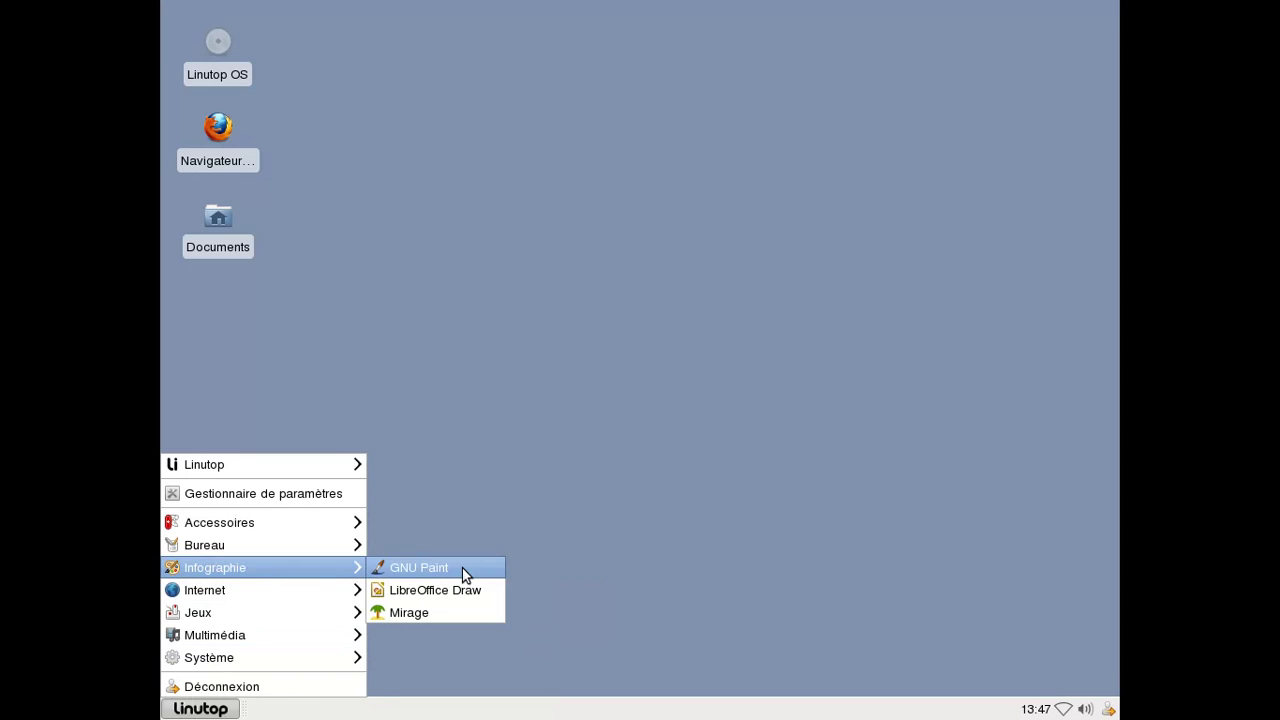
click(465, 569)
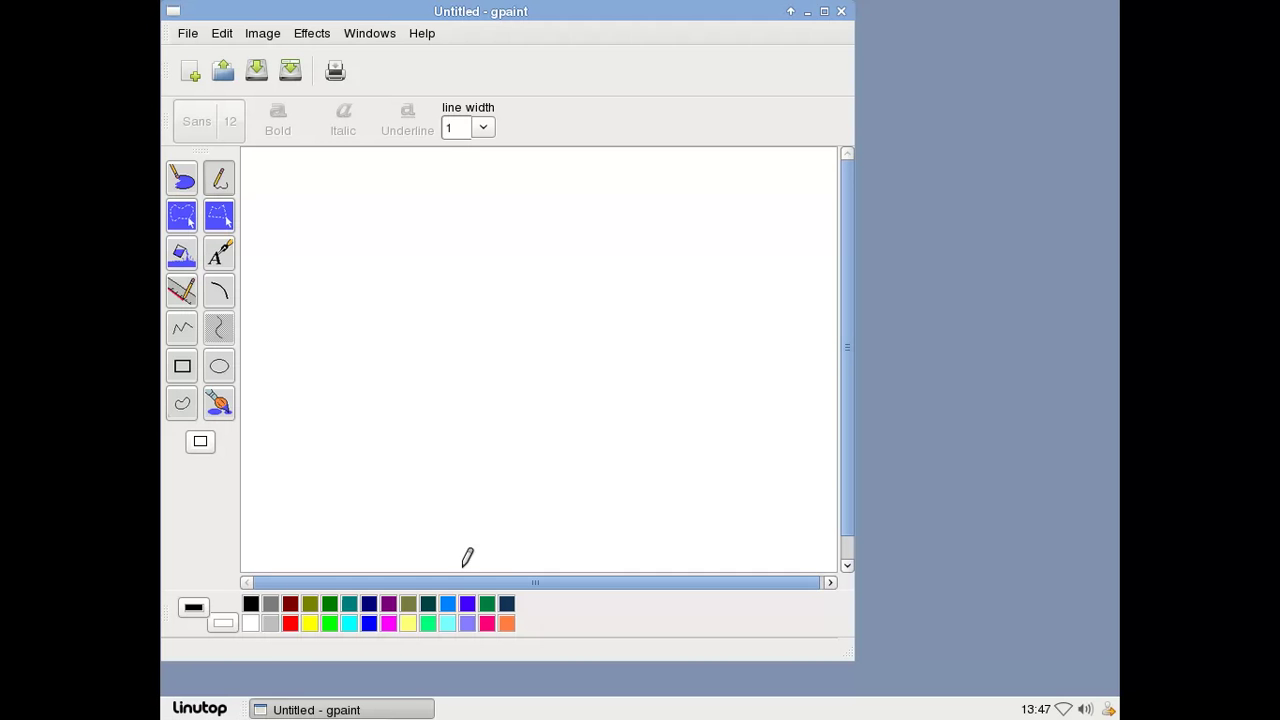
Open gpaint's About box, follow its gnu.org project link, and close the box.
click(423, 36)
click(433, 60)
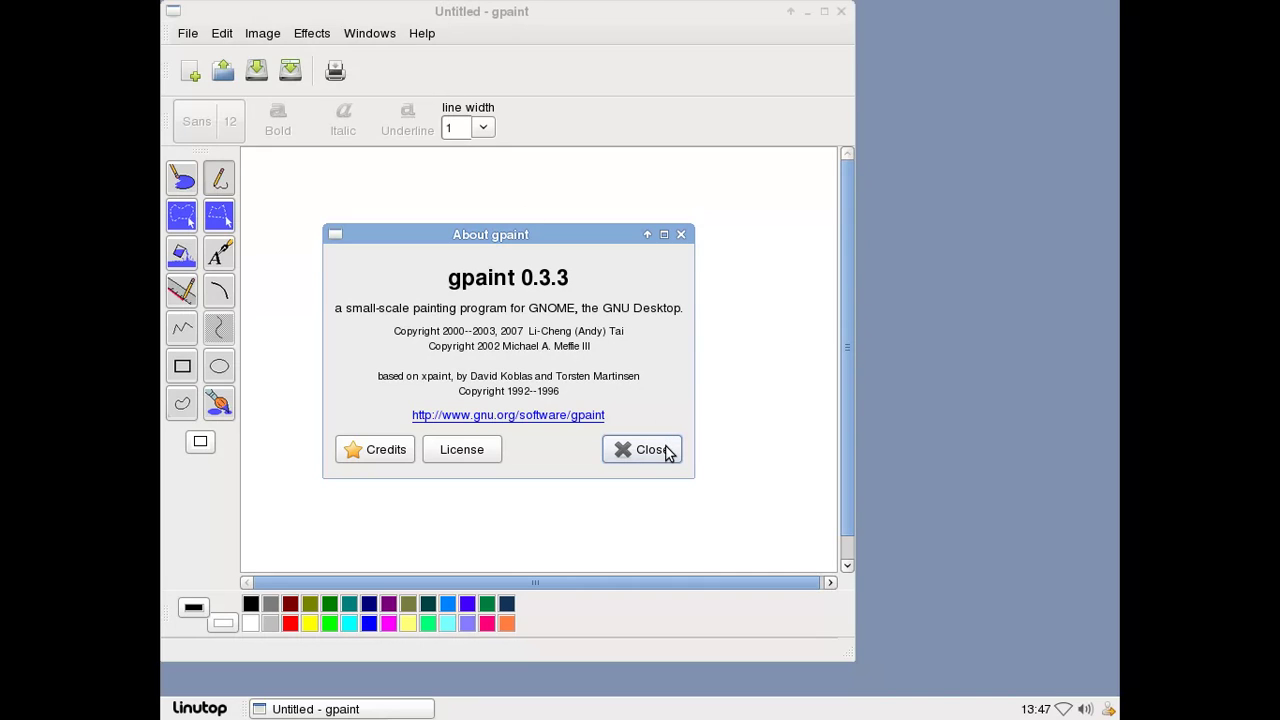
click(594, 416)
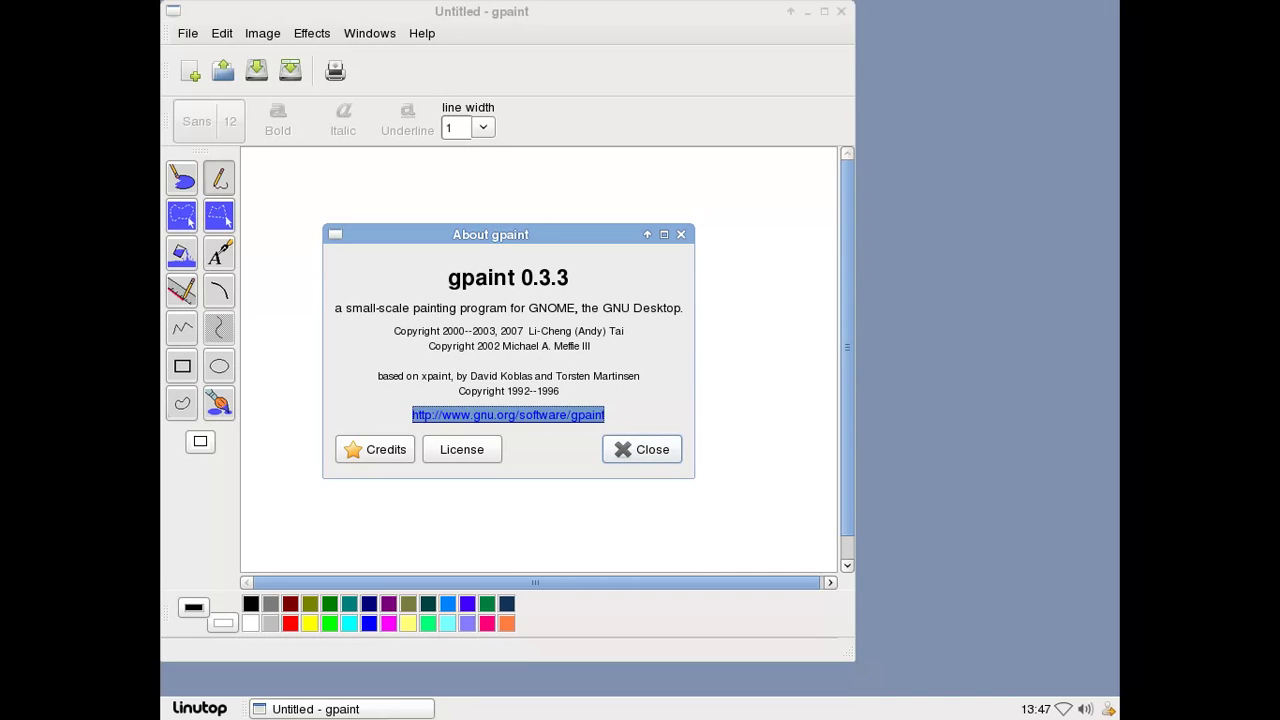
click(650, 450)
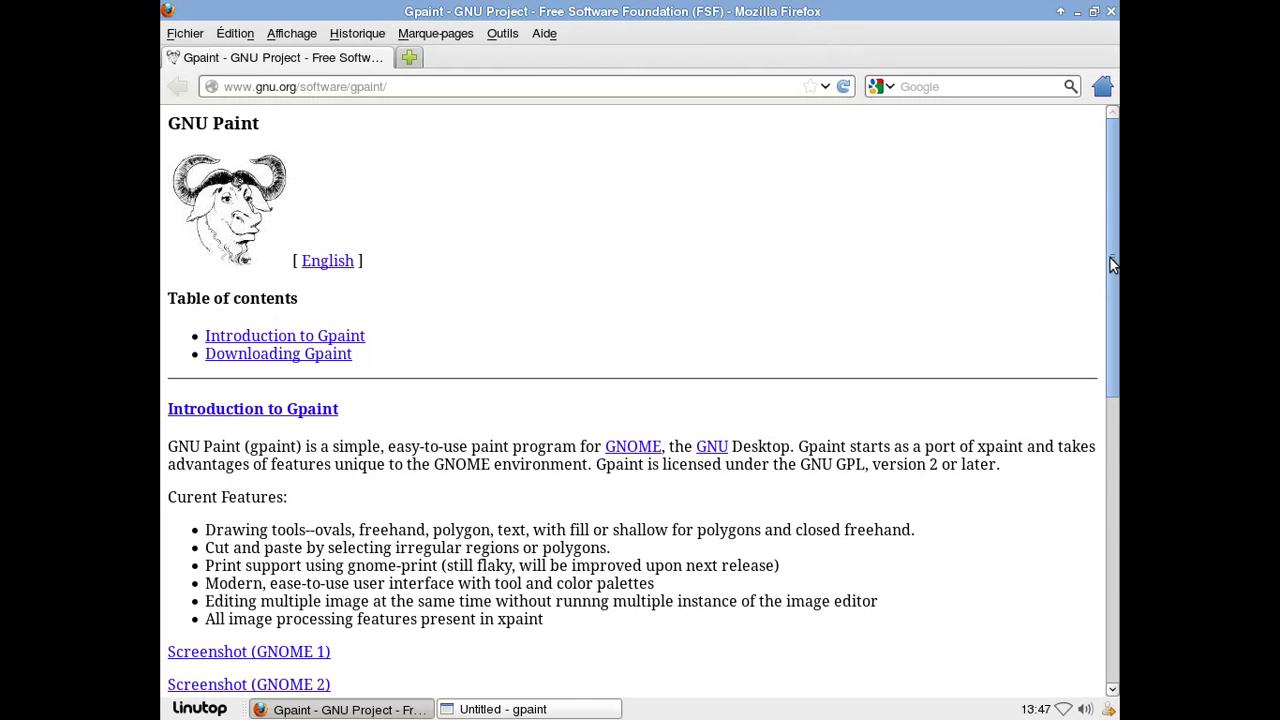
Scroll the gnu.org gpaint page, then close Firefox and the gpaint window.
drag(1112, 258, 1087, 251)
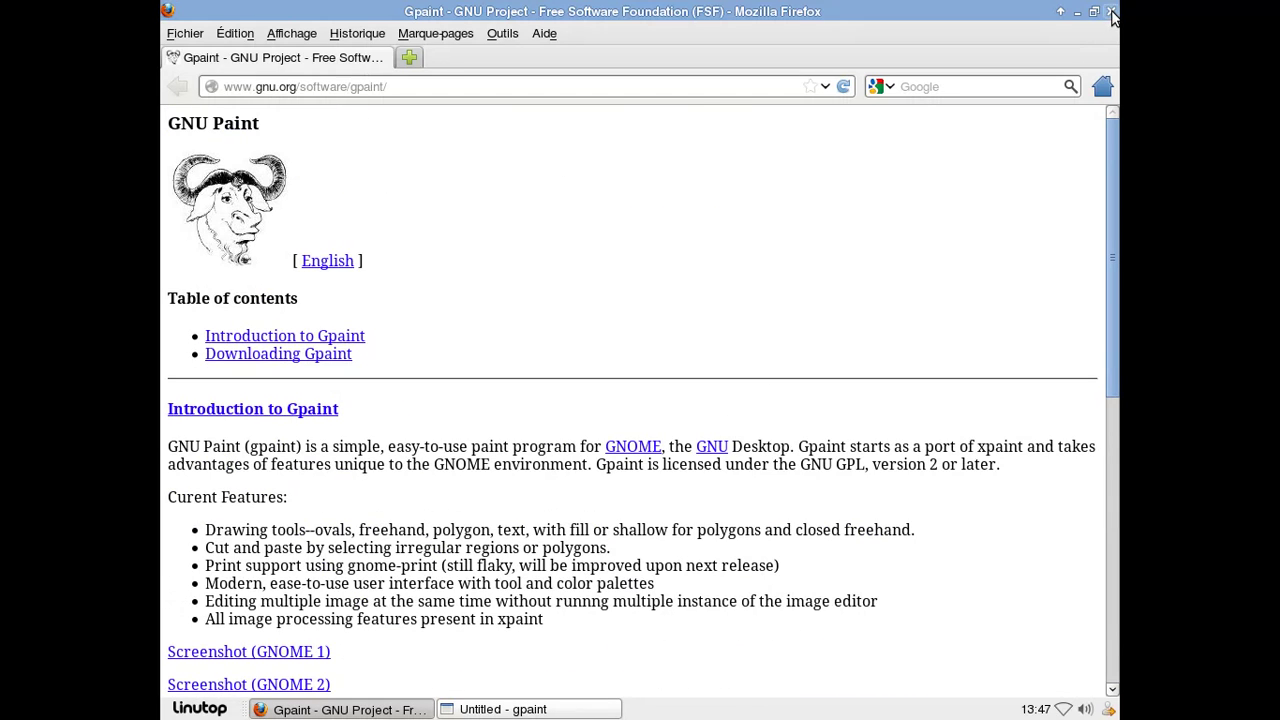
click(1110, 11)
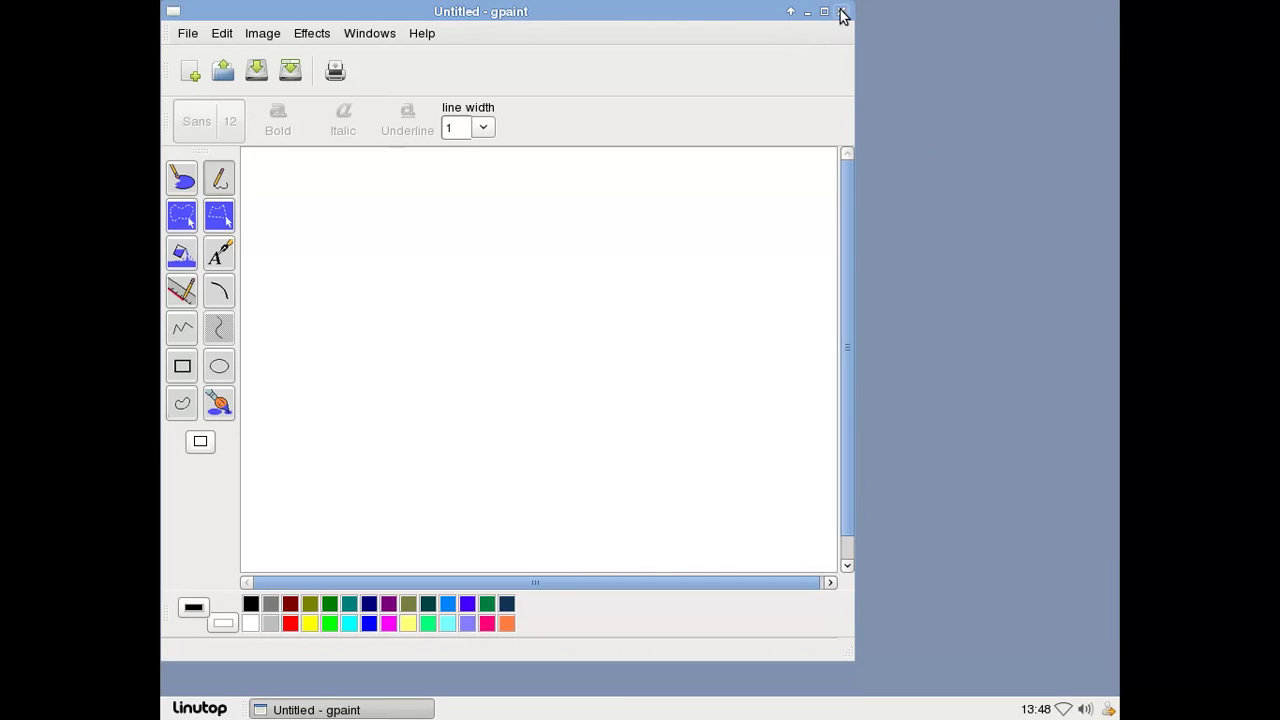
click(841, 11)
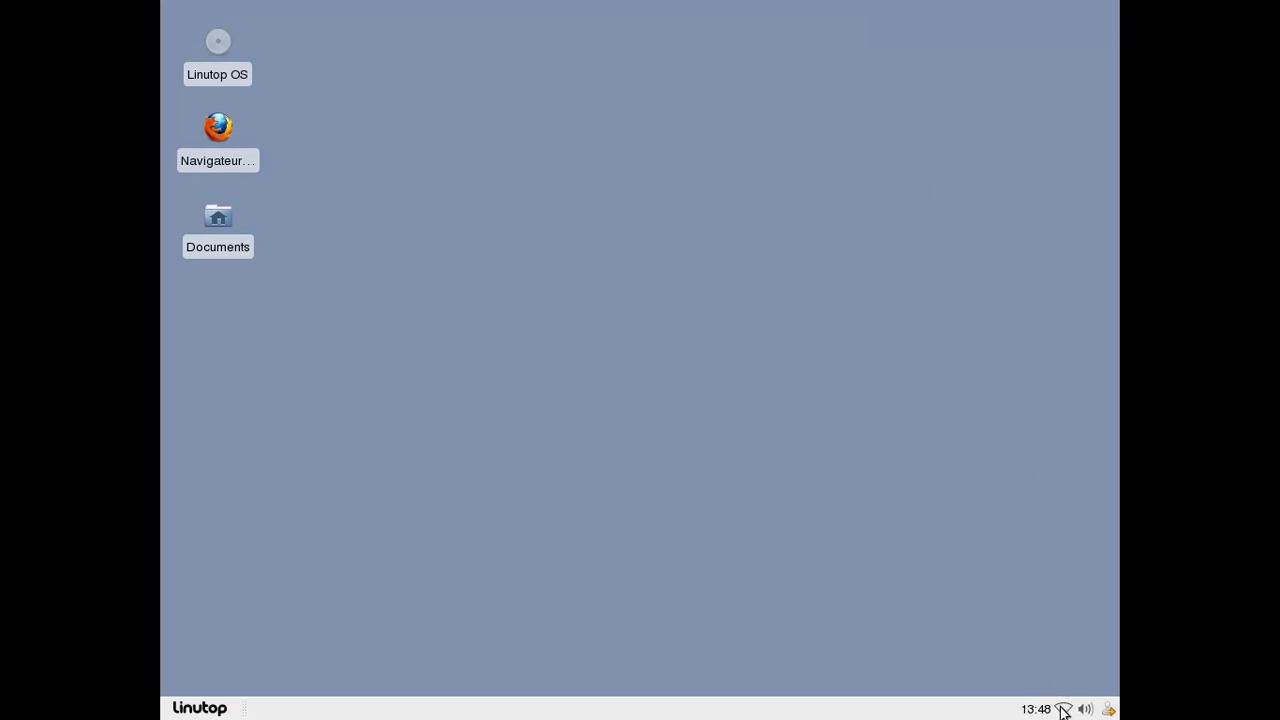
Open a Terminal from Accessoires and run uname -a to show the kernel version.
mouse_move(1063, 707)
click(200, 708)
mouse_move(220, 522)
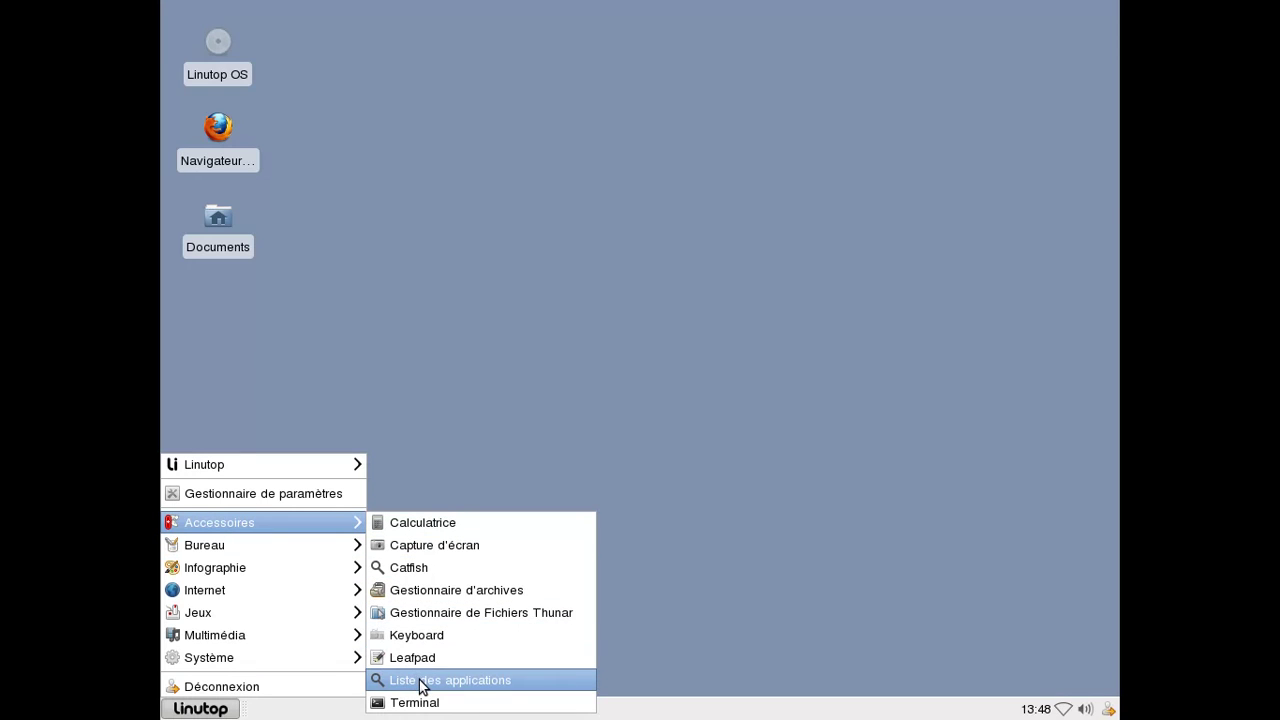
mouse_move(300, 657)
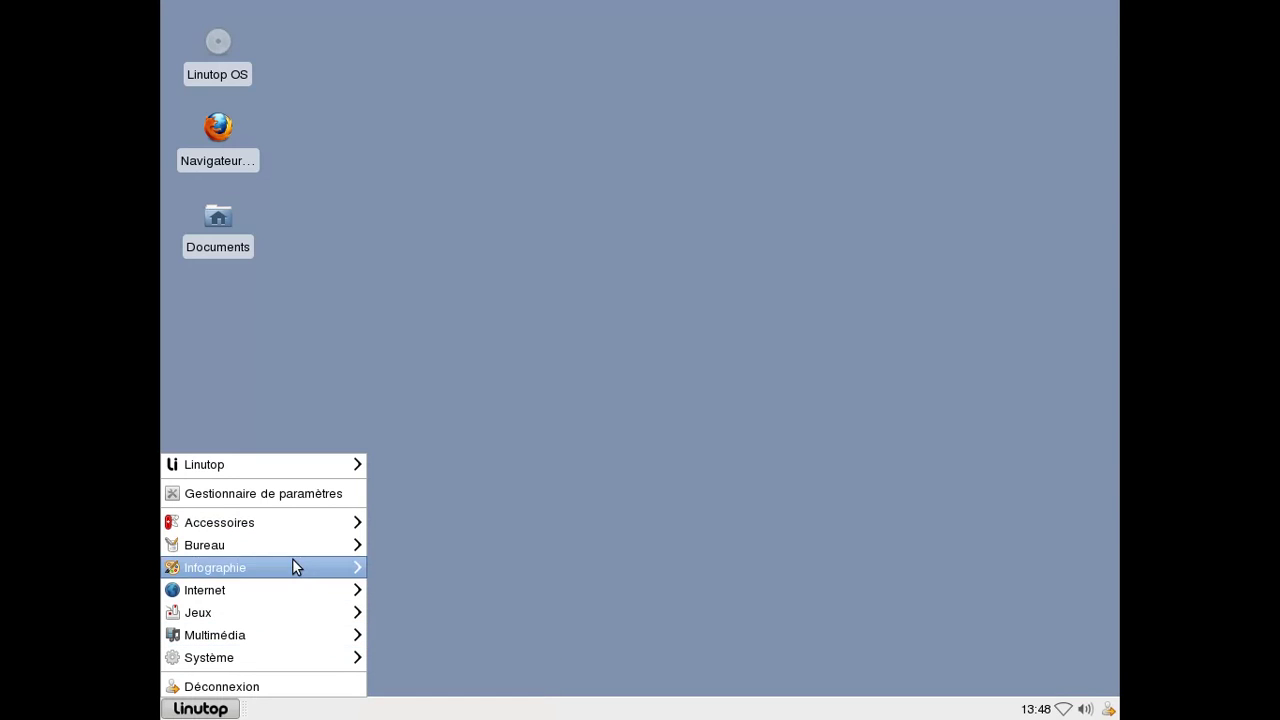
mouse_move(300, 522)
click(447, 703)
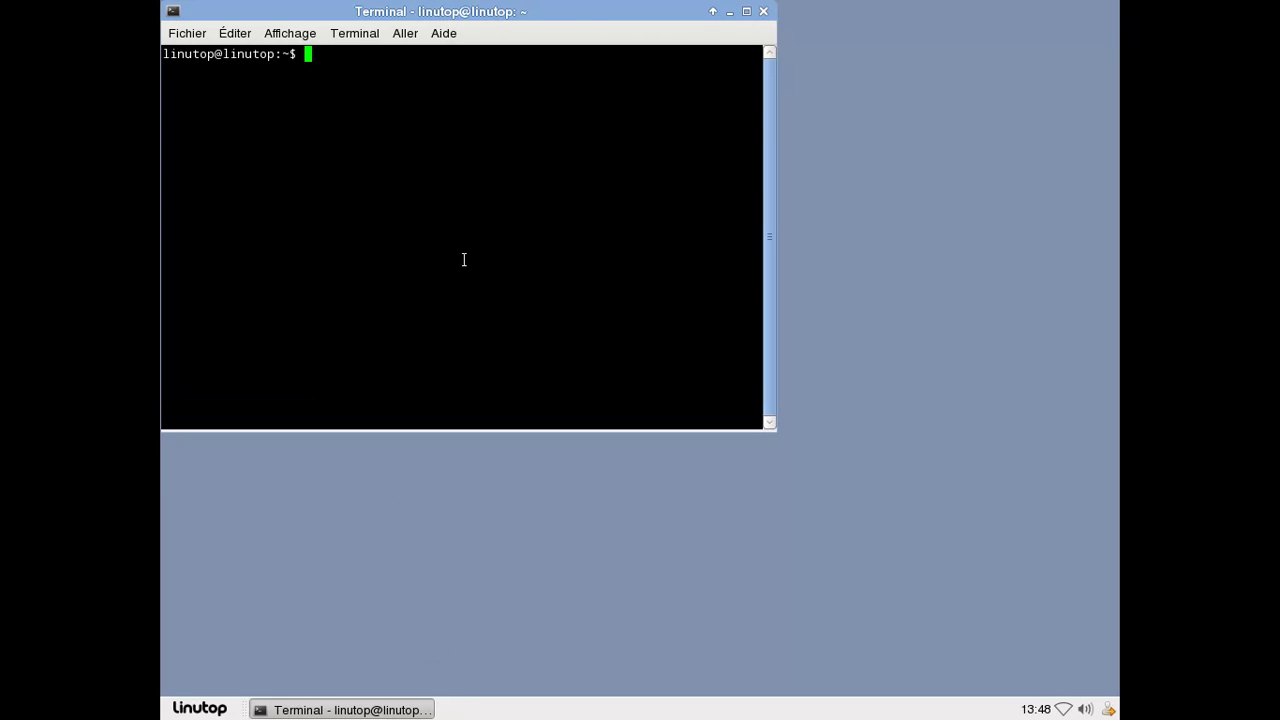
text(uname -a)
key(Return)
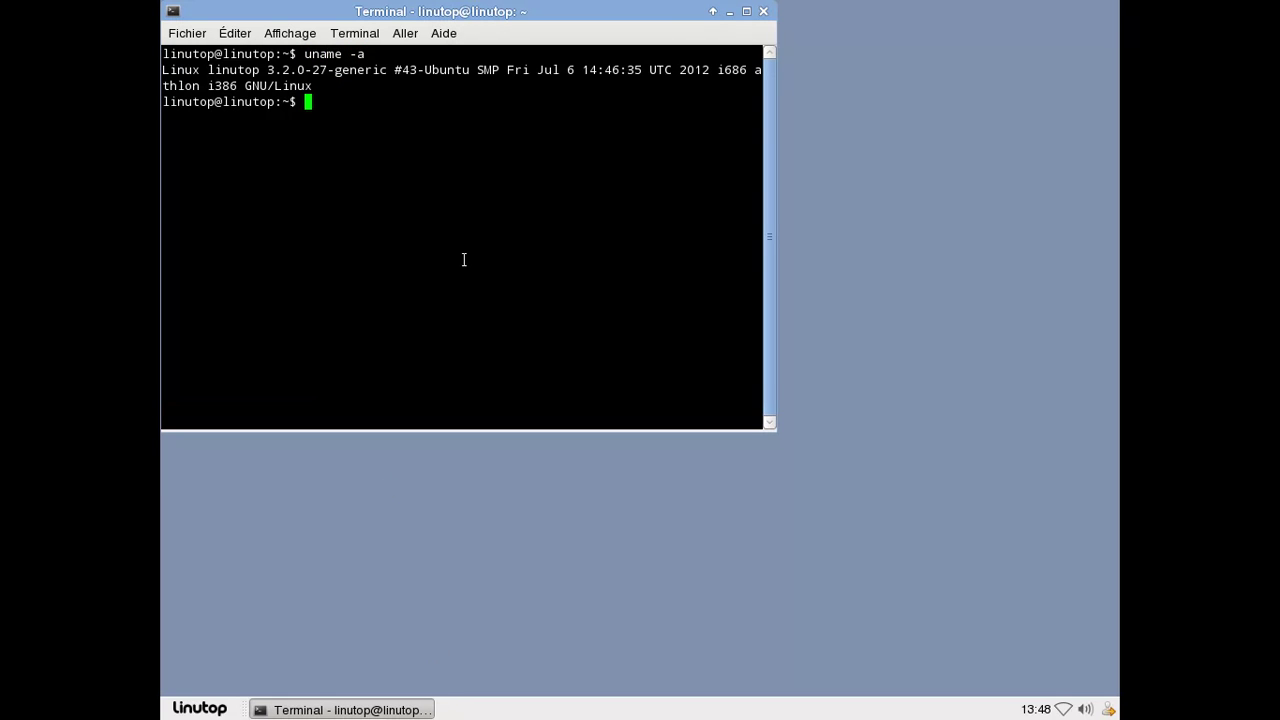
Run cat /etc/lsb-release to display the Ubuntu 12.04 release details.
text(cat /)
text(etc/)
text(resolv)
key(BackSpace)
key(BackSpace)
key(BackSpace)
key(BackSpace)
key(BackSpace)
key(BackSpace)
key(BackSpace)
text(/lsb-r)
key(Tab)
key(Return)
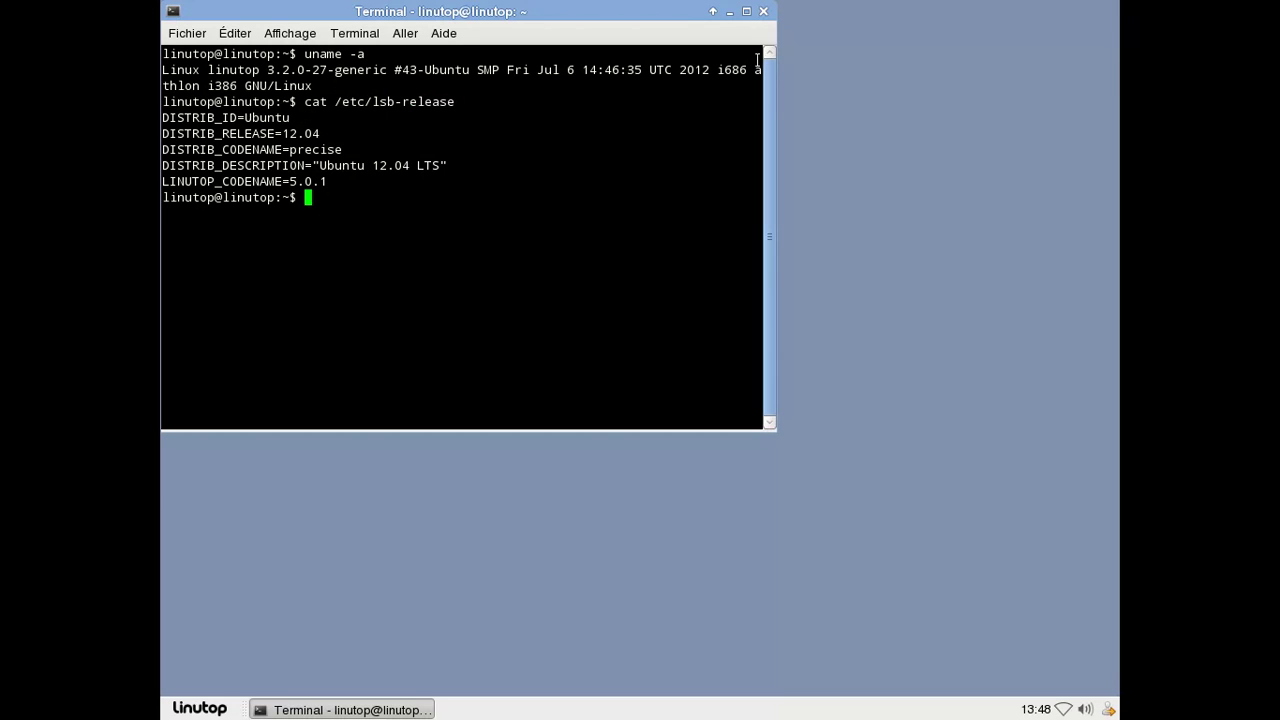
Close the terminal and shut down the computer via Déconnexion > Éteindre.
click(764, 12)
click(200, 708)
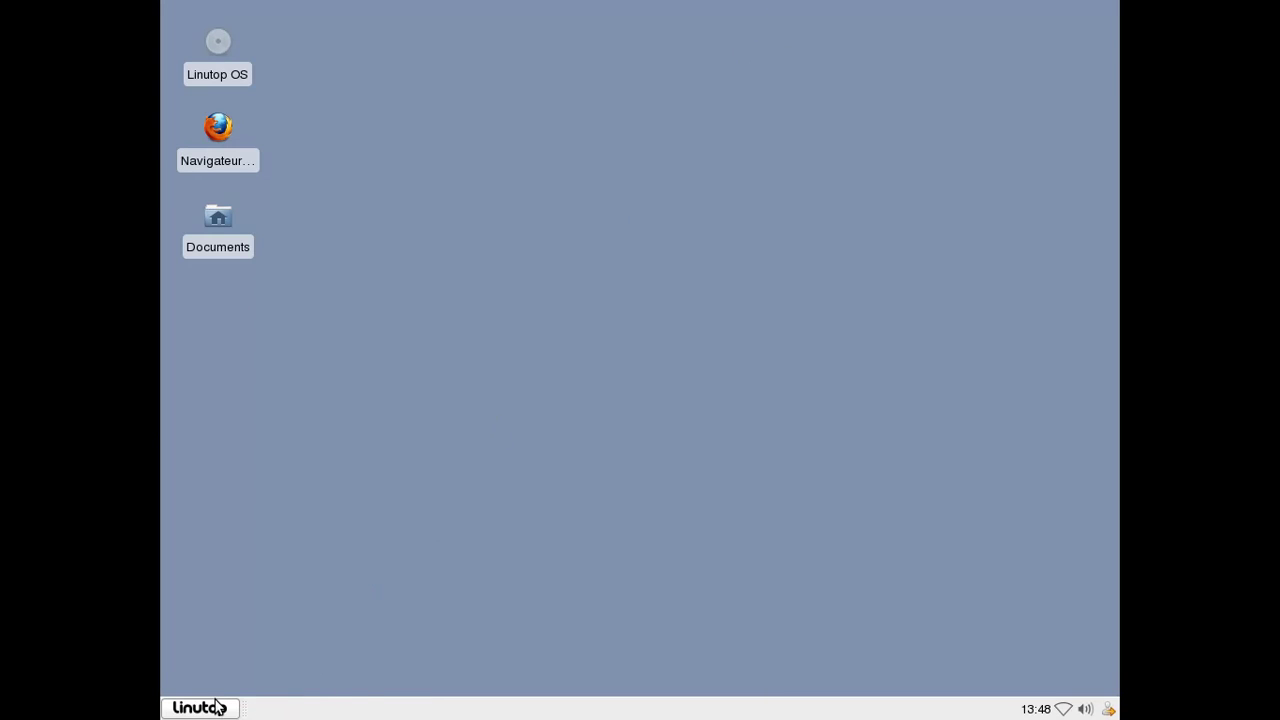
click(254, 688)
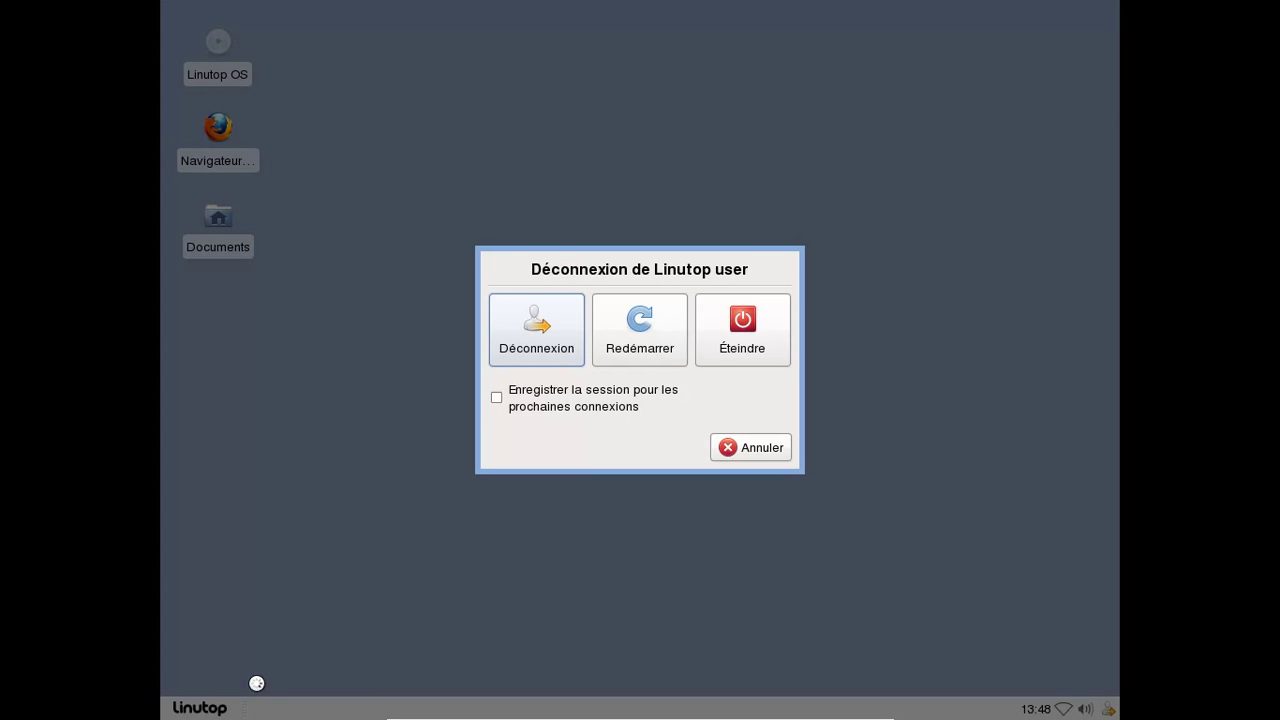
click(730, 358)
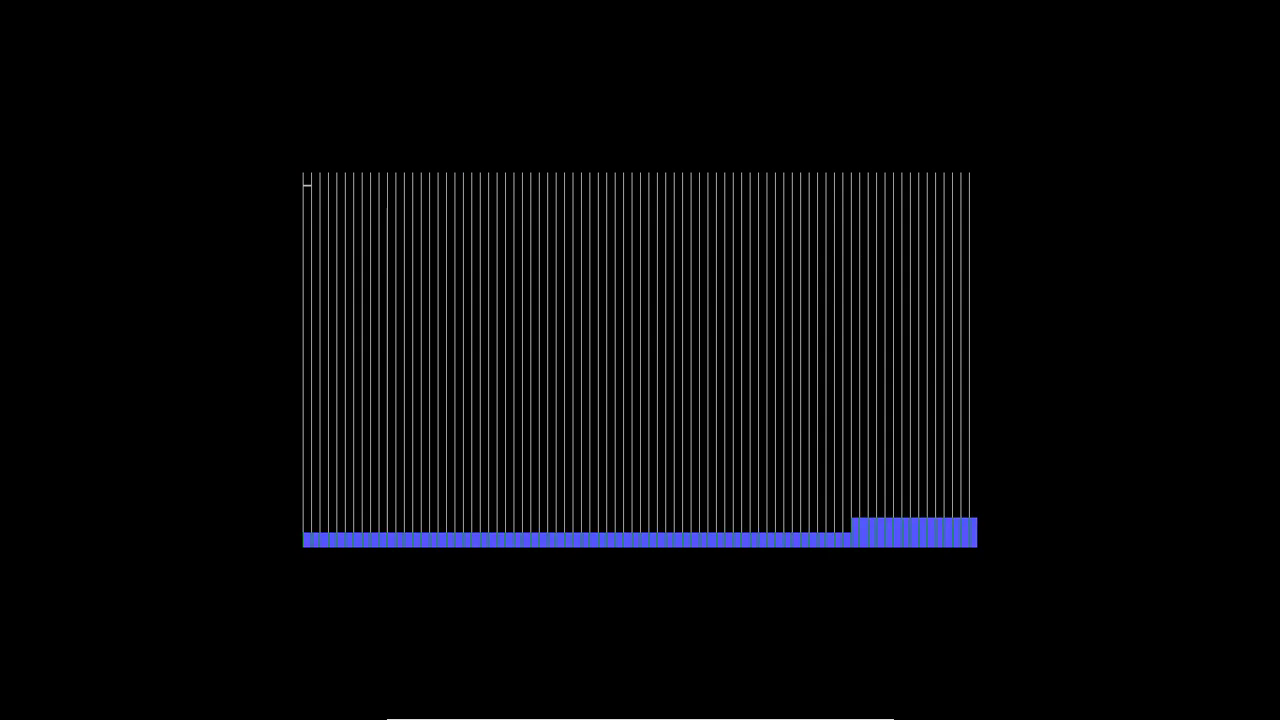